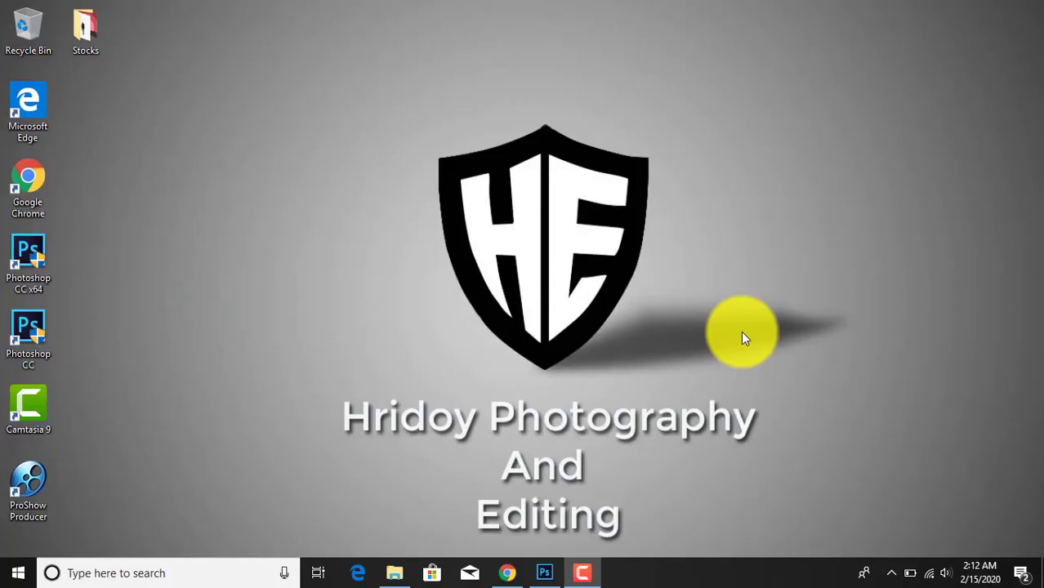
# - Restore the already-running Photoshop window from the taskbar so it fills the screen
pyautogui.click(543, 572)
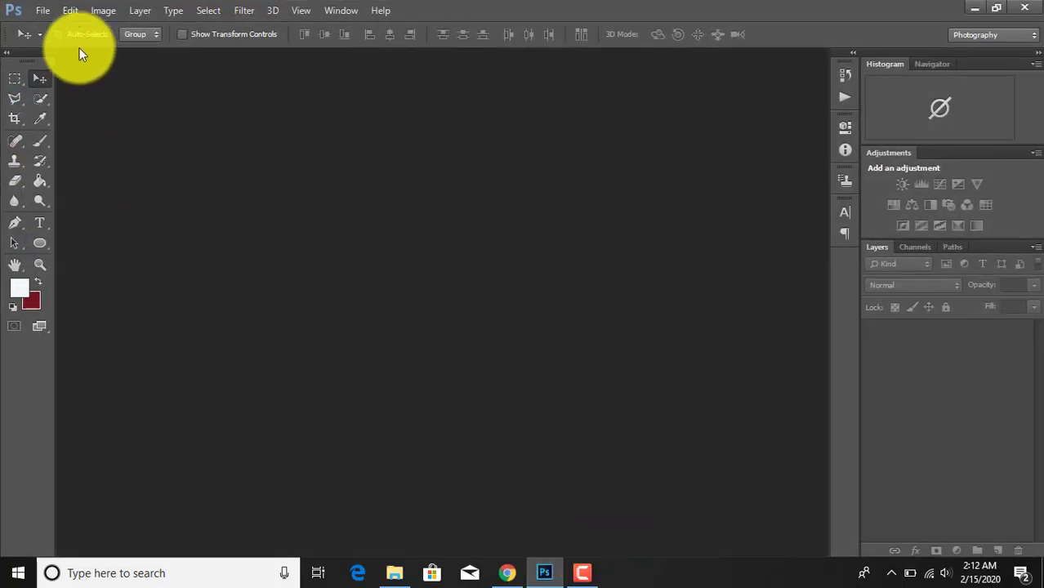
# - Create a new 9.5 × 12 inch, 300 ppi document with White background contents
pyautogui.click(43, 9)
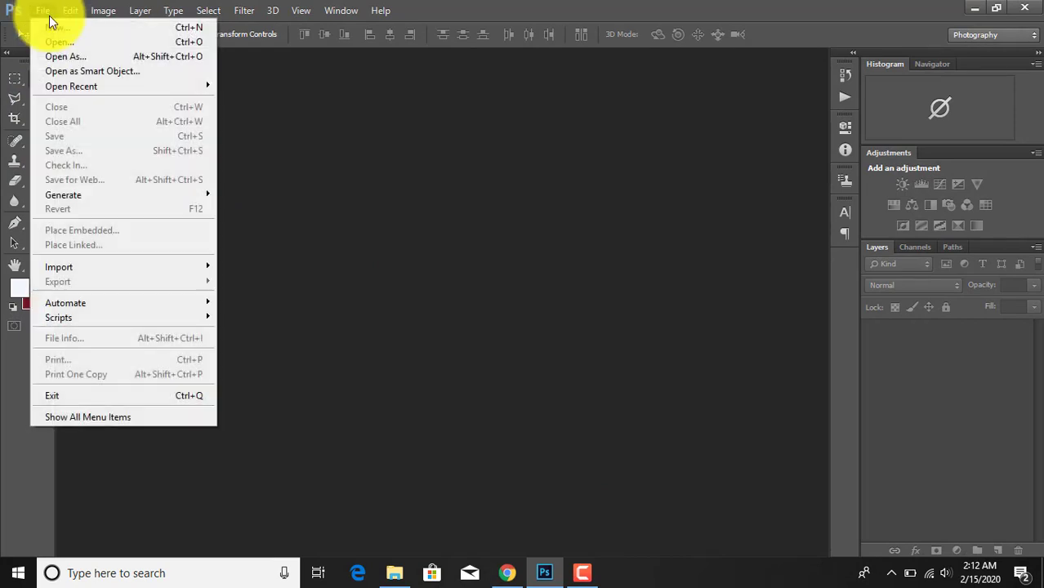
pyautogui.click(93, 31)
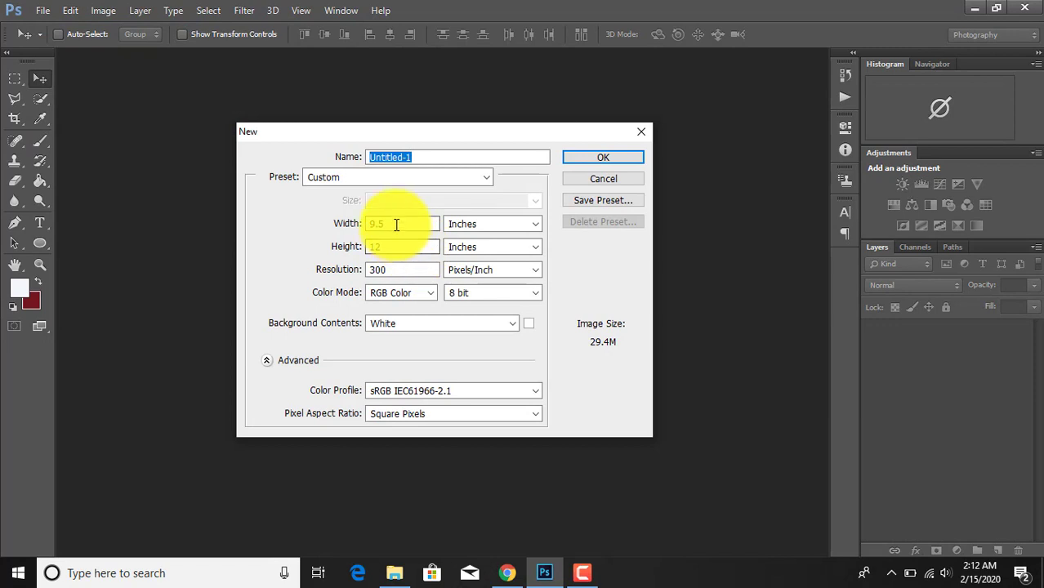
pyautogui.moveTo(396, 224); pyautogui.dragTo(356, 227)
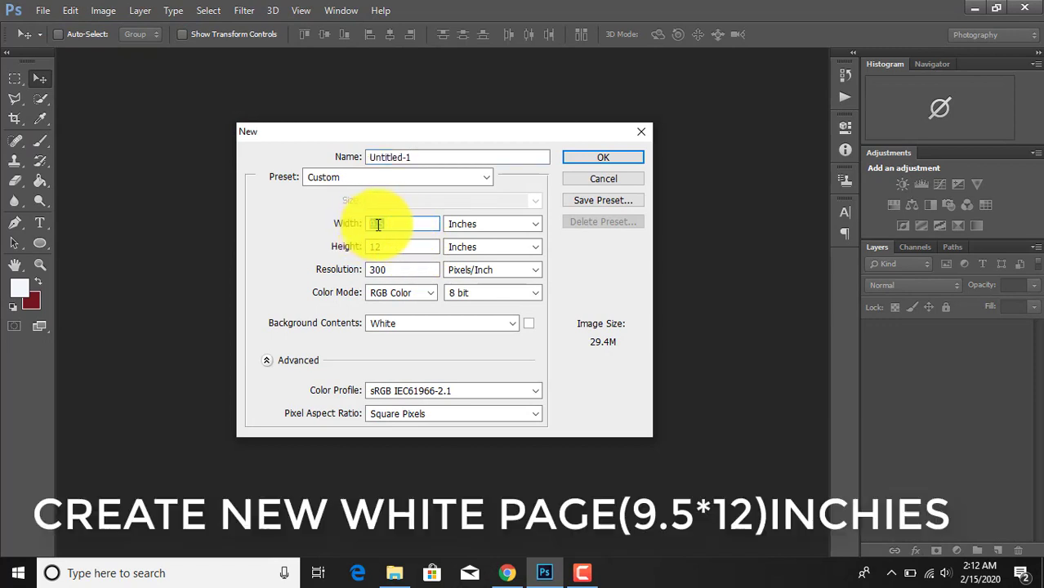
pyautogui.write('9.5')
pyautogui.click(389, 248)
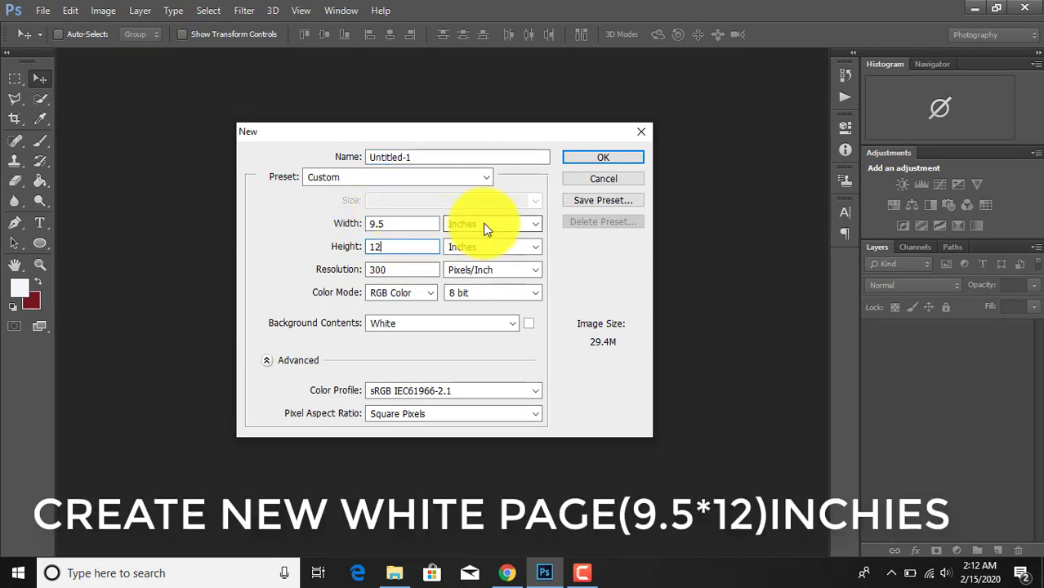
pyautogui.click(411, 322)
pyautogui.click(411, 338)
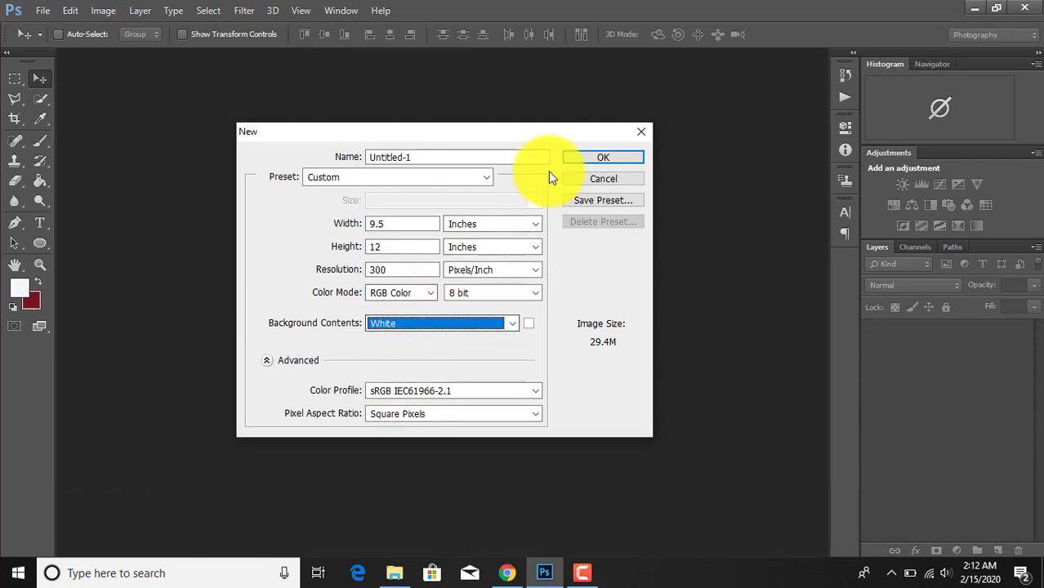
pyautogui.click(580, 155)
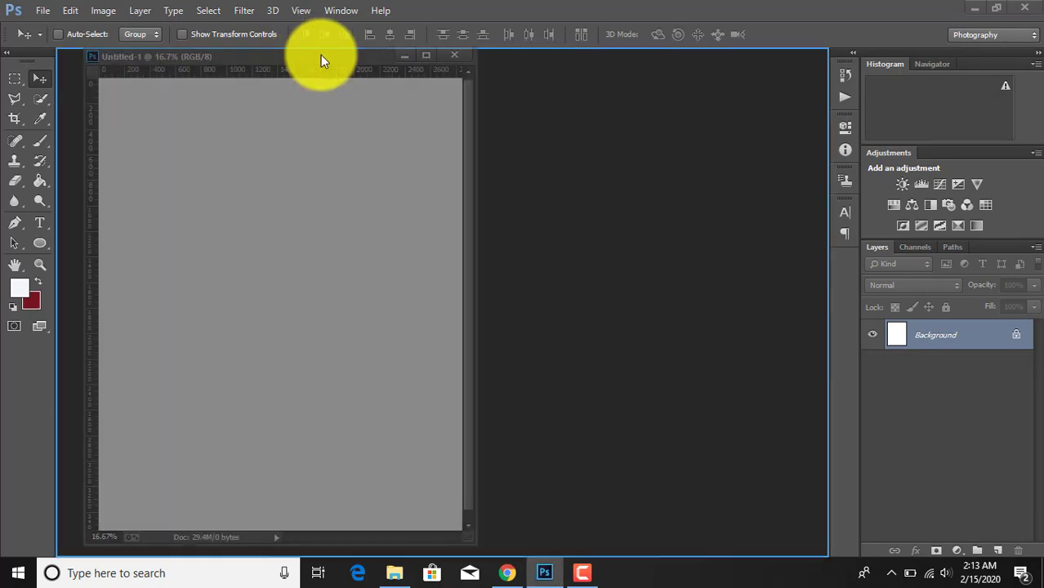
# - Dock the document, unlock Background into Layer 0, and set the foreground colour to 3d2829
pyautogui.moveTo(296, 62); pyautogui.dragTo(320, 55)
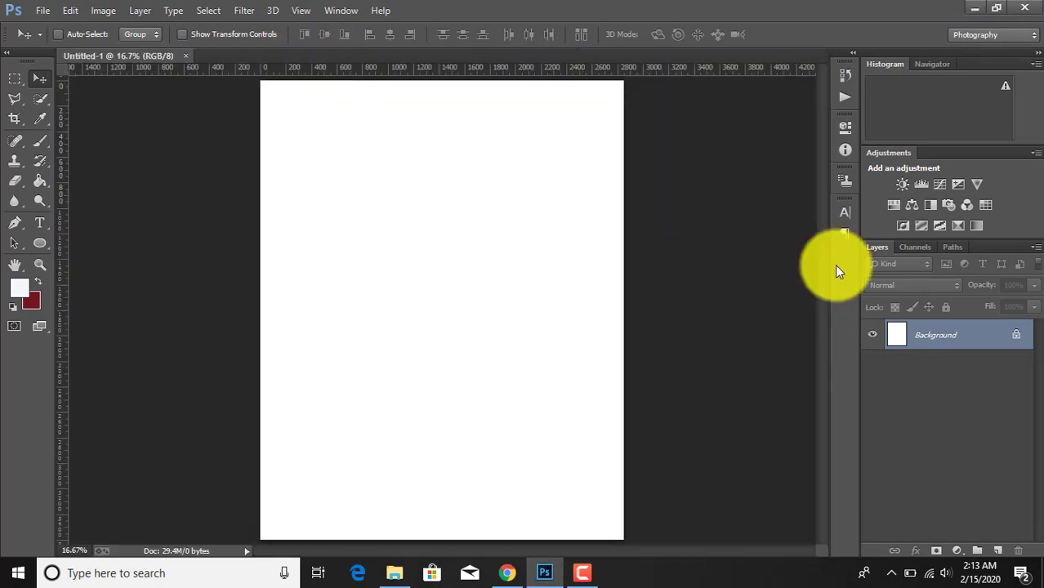
pyautogui.click(1020, 340)
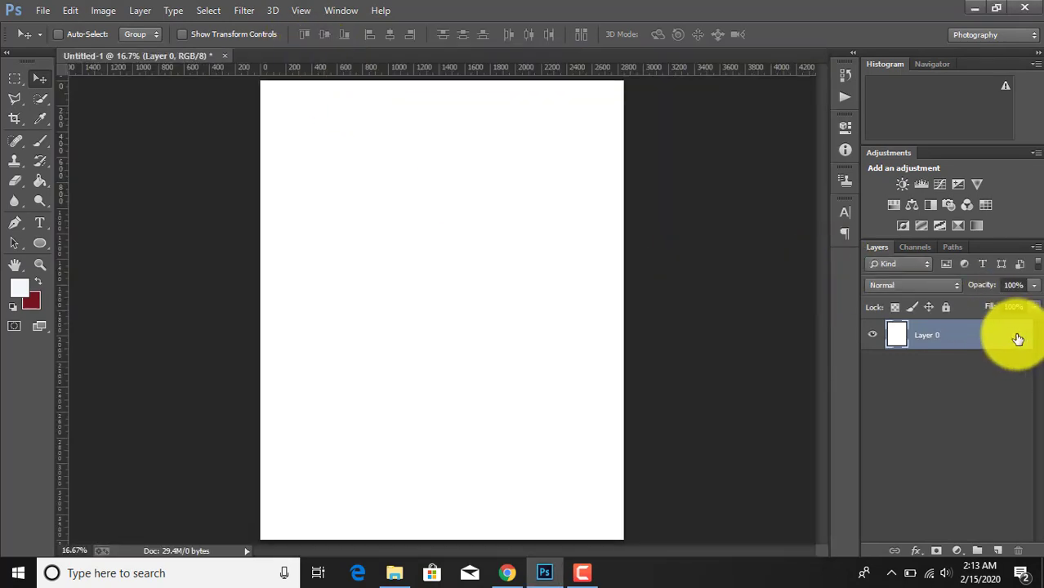
pyautogui.click(23, 284)
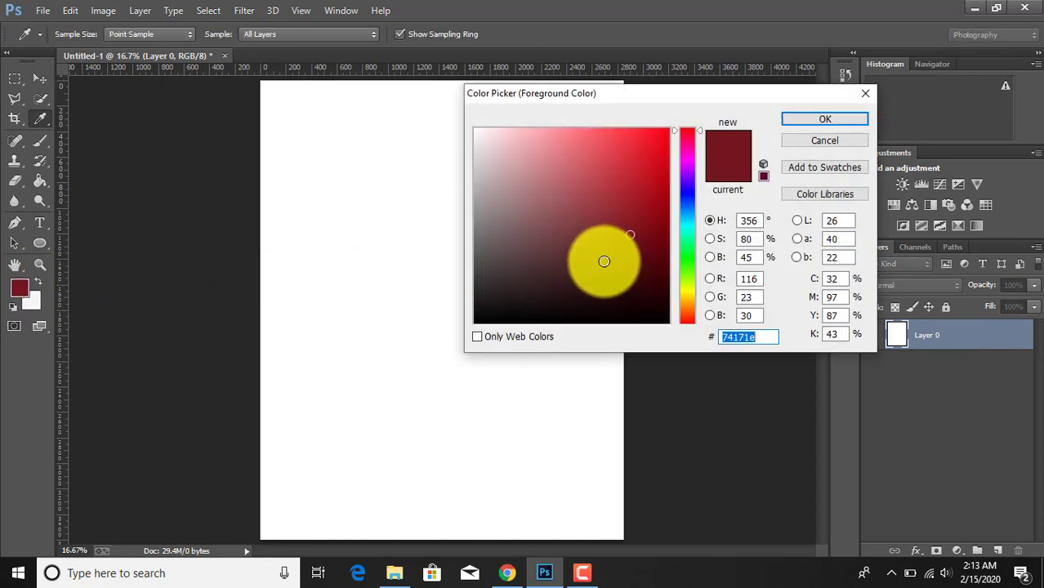
pyautogui.click(581, 284)
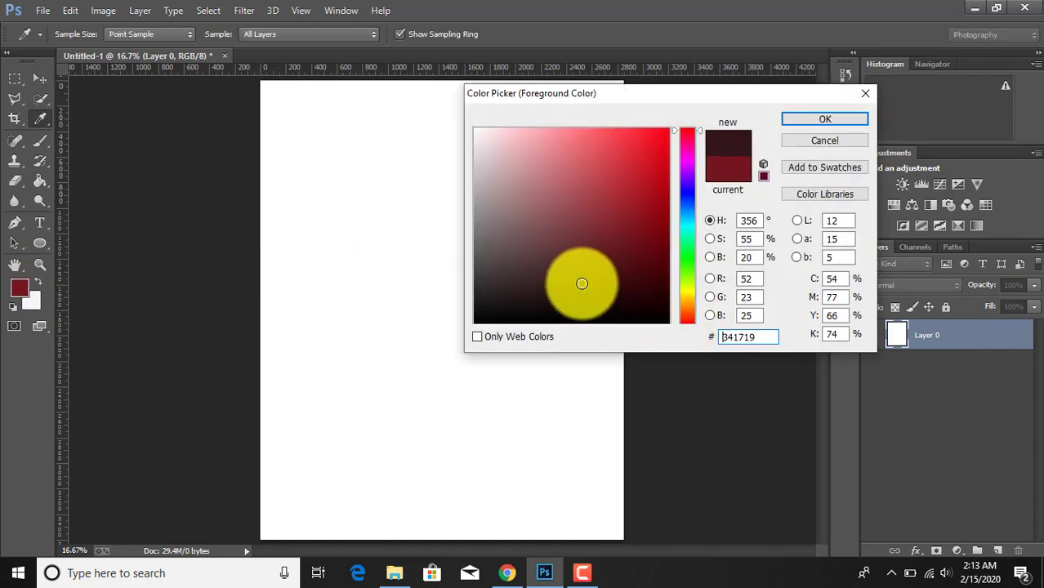
pyautogui.moveTo(585, 279)
pyautogui.mouseDown()
pyautogui.moveTo(594, 280)
pyautogui.moveTo(578, 284)
pyautogui.moveTo(573, 258)
pyautogui.mouseUp()
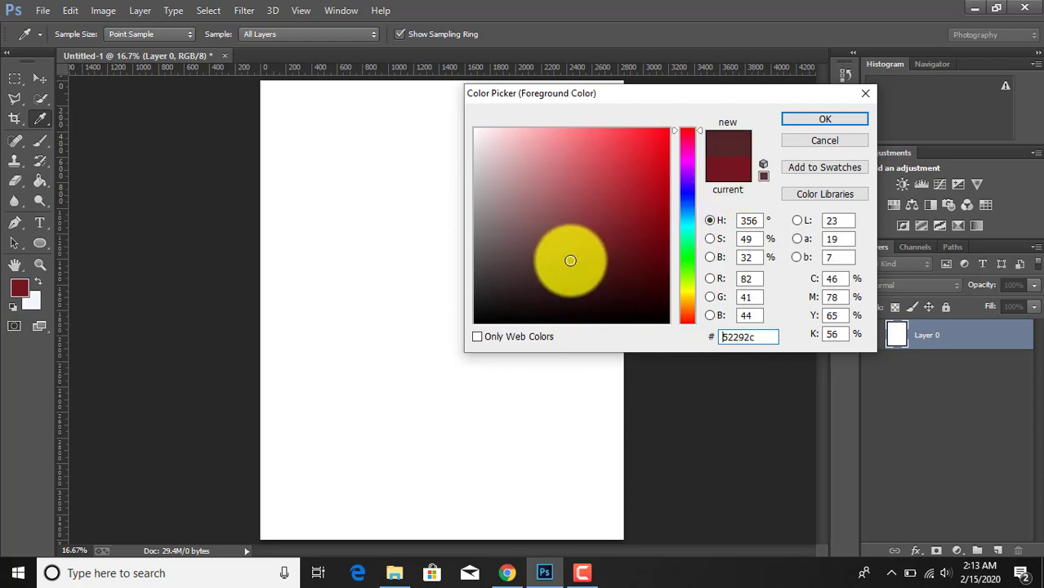
pyautogui.click(542, 259)
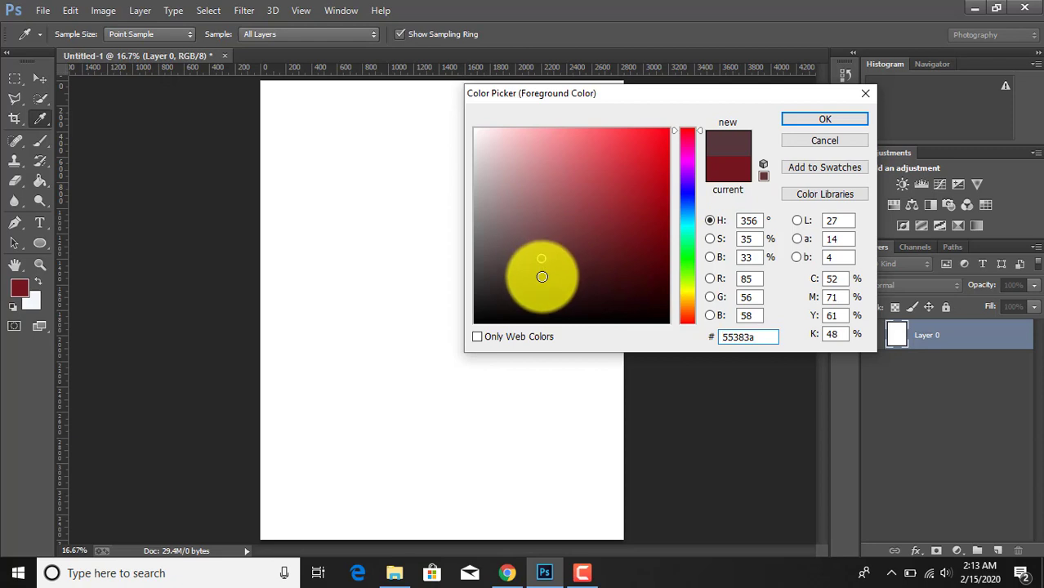
pyautogui.click(542, 277)
pyautogui.click(802, 118)
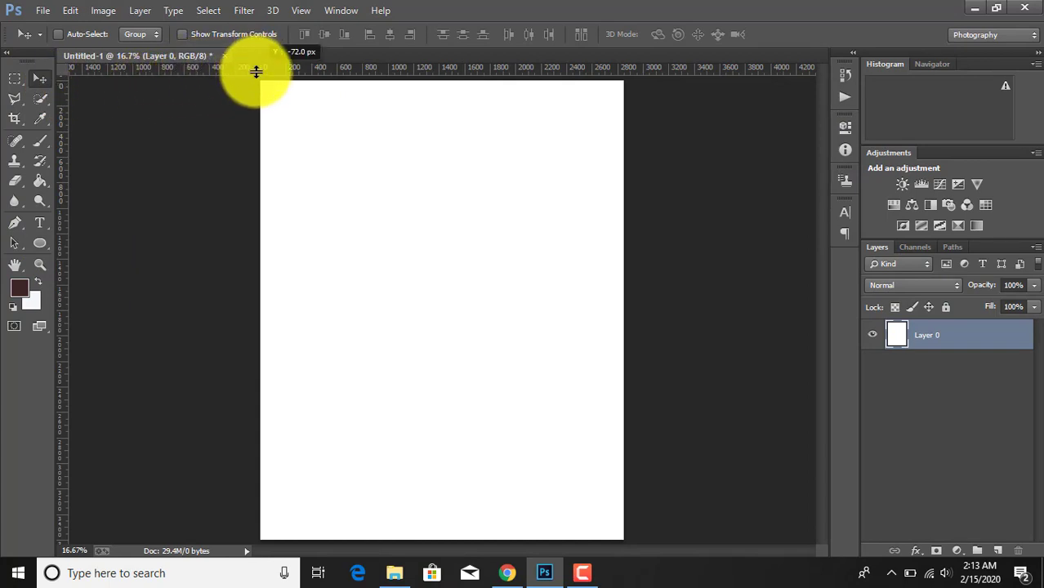
# - Place five horizontal guides down the page and one vertical guide at its centre
pyautogui.moveTo(256, 72); pyautogui.dragTo(257, 371)
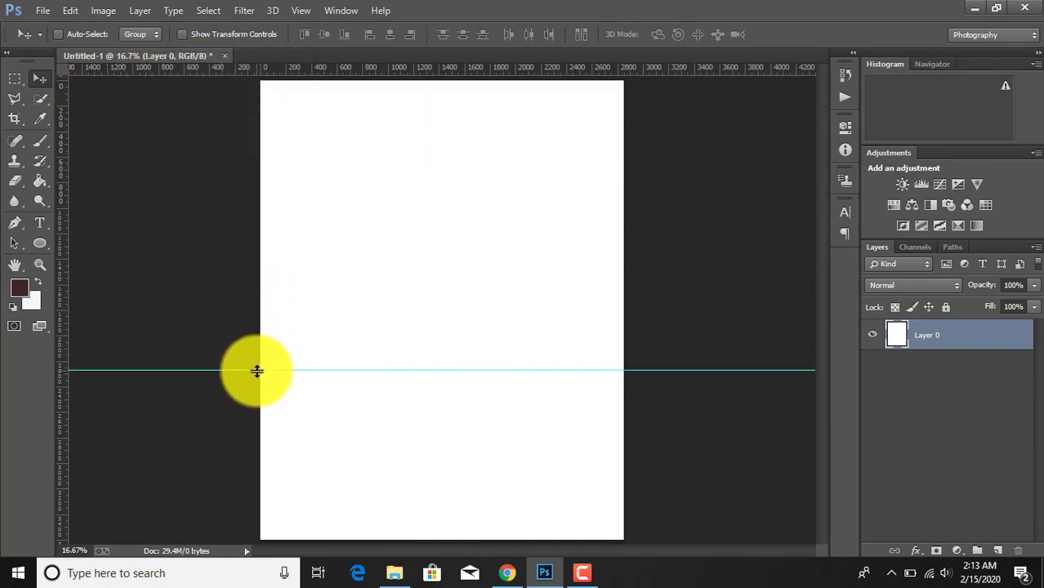
pyautogui.moveTo(284, 72); pyautogui.dragTo(322, 393)
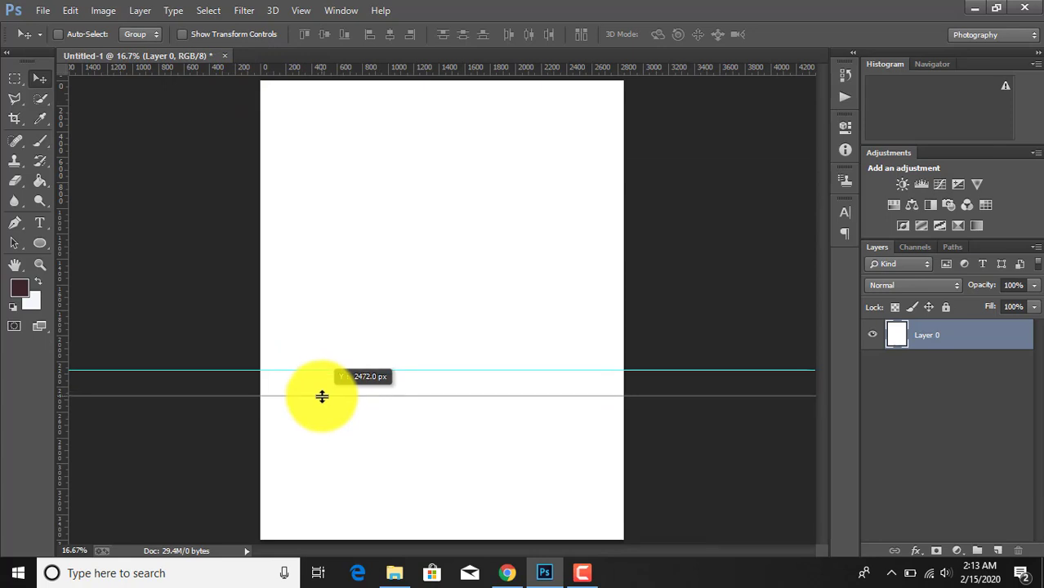
pyautogui.moveTo(322, 393); pyautogui.dragTo(322, 396)
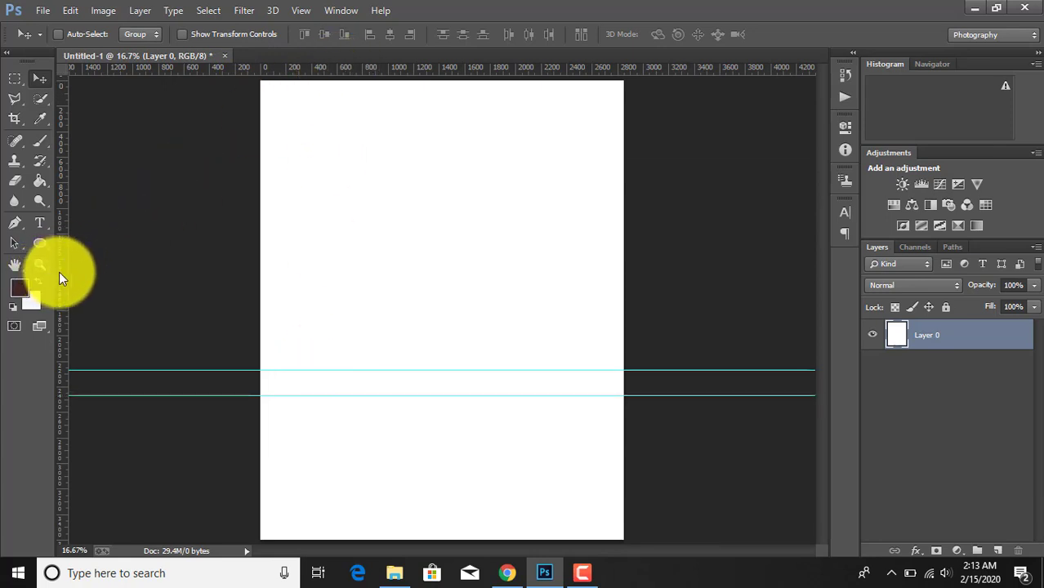
pyautogui.moveTo(62, 278); pyautogui.dragTo(436, 280)
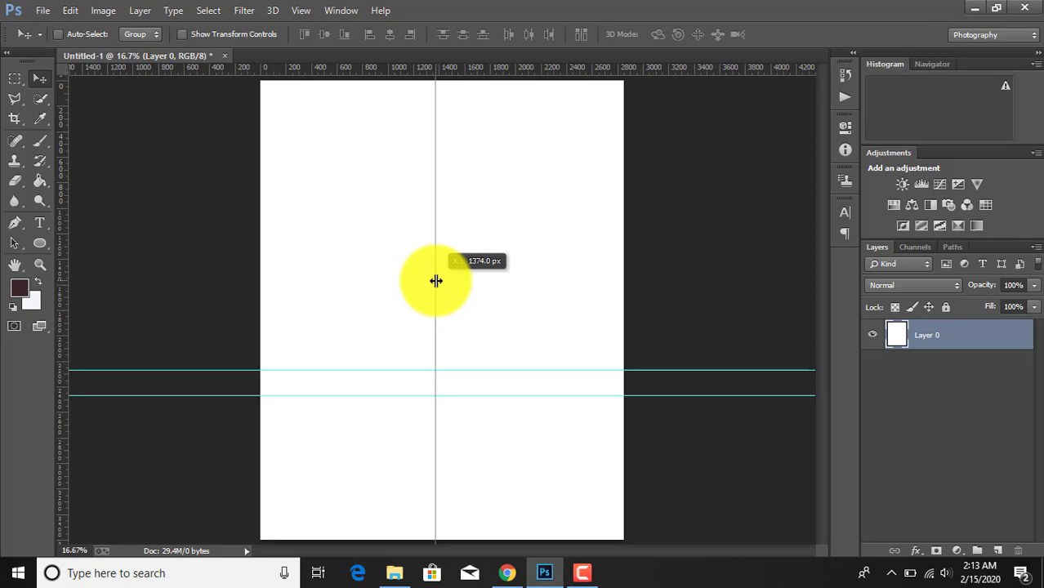
pyautogui.moveTo(418, 65); pyautogui.dragTo(435, 301)
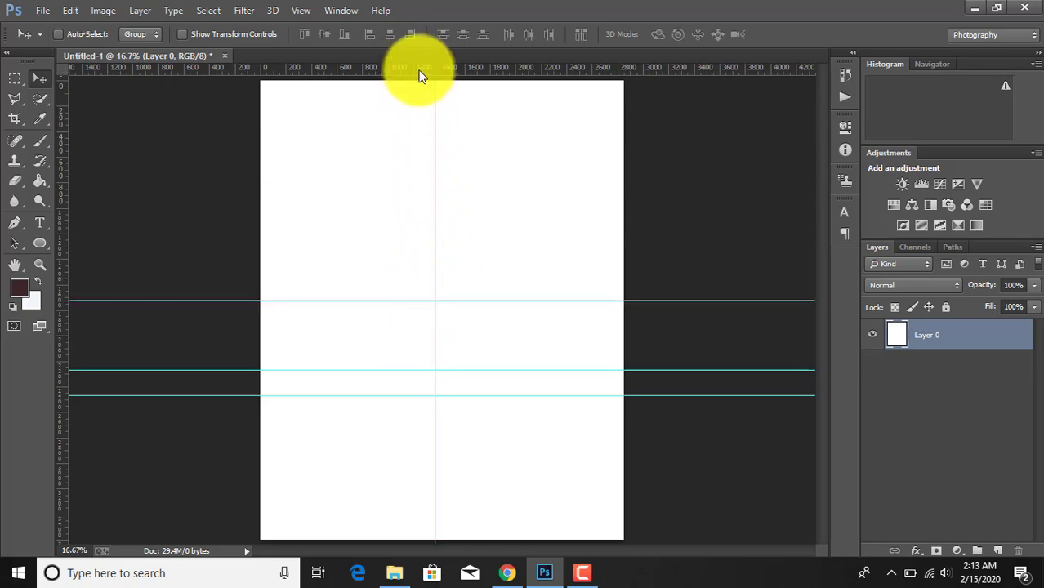
pyautogui.moveTo(420, 68)
pyautogui.mouseDown()
pyautogui.moveTo(436, 223)
pyautogui.moveTo(443, 133)
pyautogui.moveTo(447, 145)
pyautogui.mouseUp()
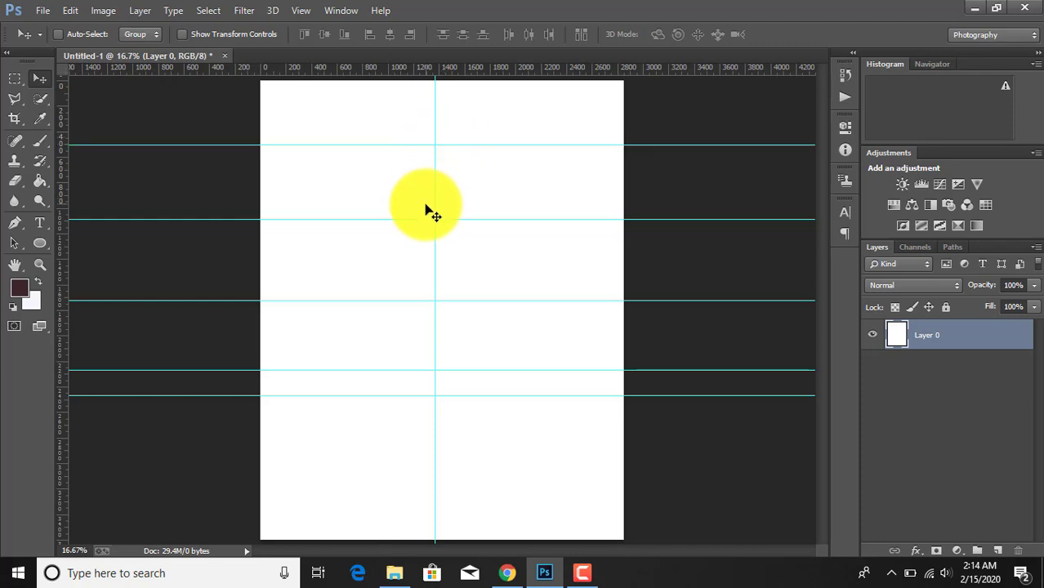
pyautogui.moveTo(425, 219); pyautogui.dragTo(425, 222)
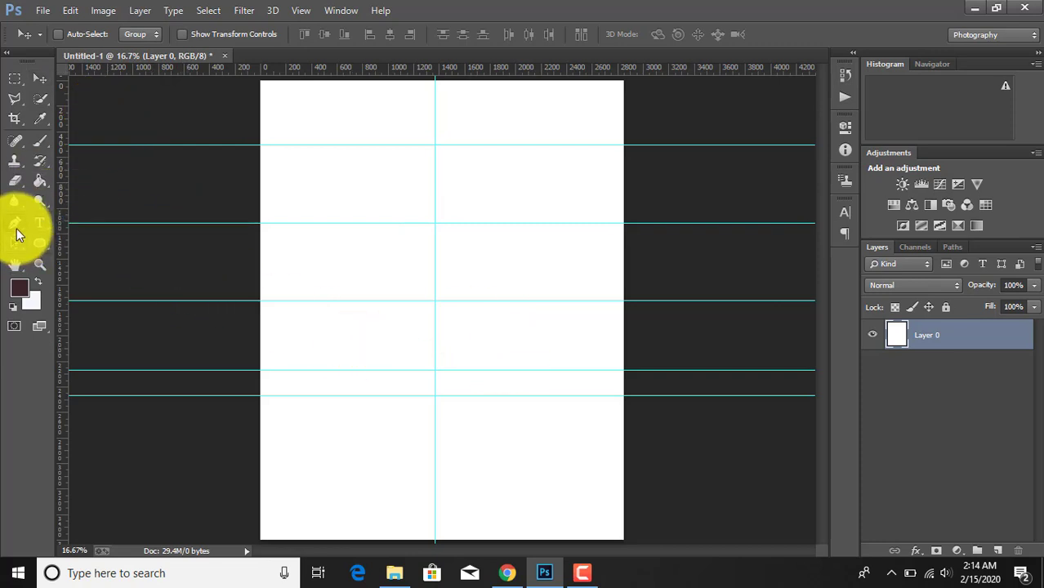
# - Draw a closed pen path with a gentle upward curve enclosing the lower page
pyautogui.click(16, 227)
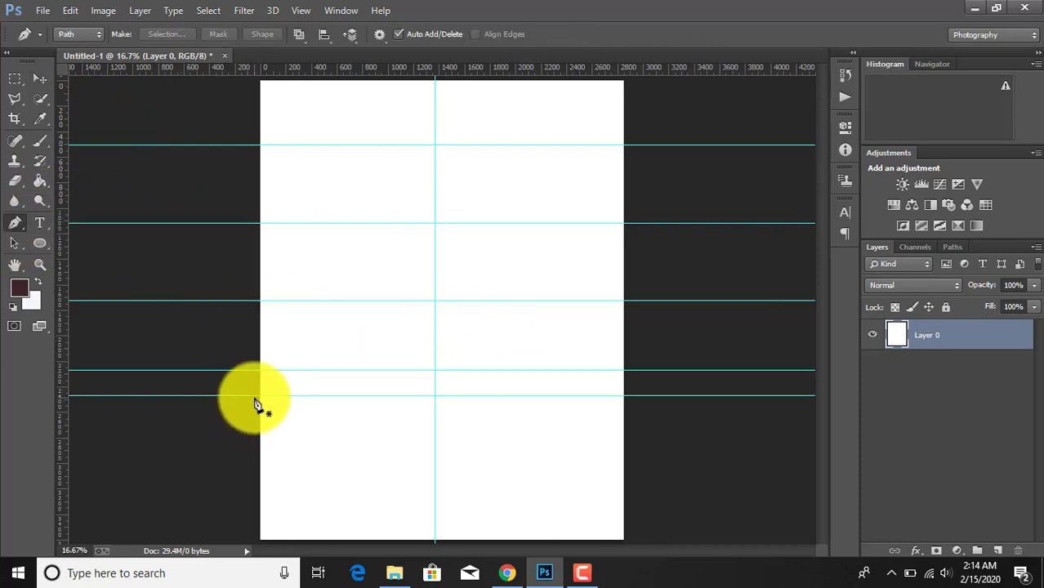
pyautogui.click(249, 397)
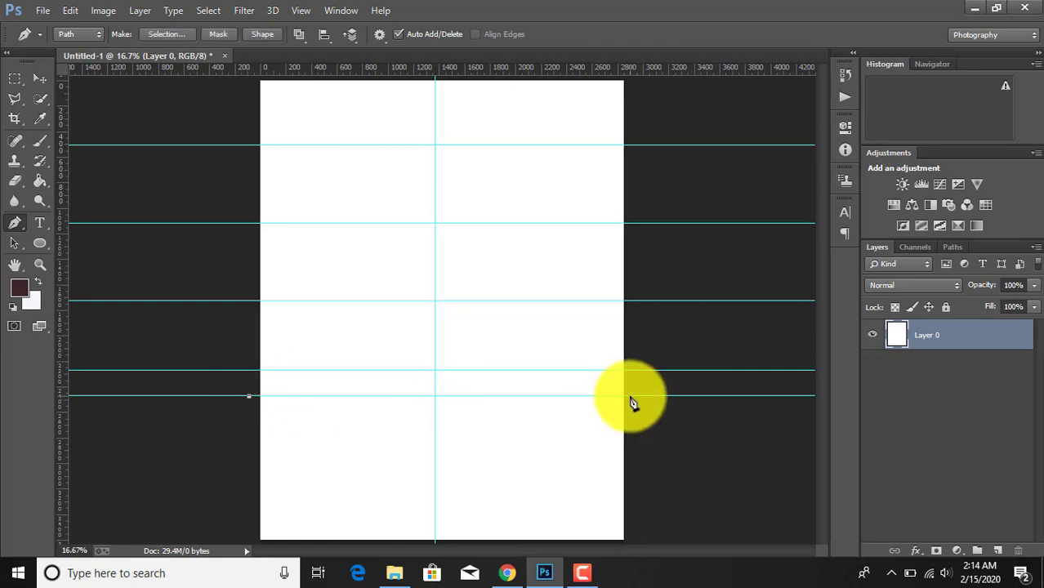
pyautogui.moveTo(636, 397)
pyautogui.mouseDown()
pyautogui.moveTo(867, 446)
pyautogui.moveTo(832, 457)
pyautogui.moveTo(844, 458)
pyautogui.mouseUp()
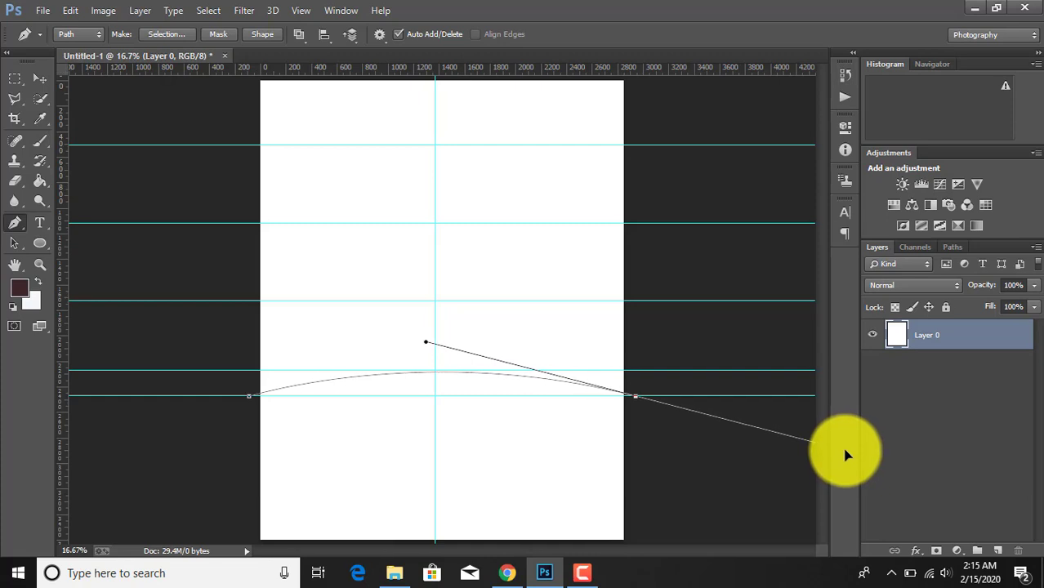
pyautogui.moveTo(847, 456); pyautogui.dragTo(848, 458)
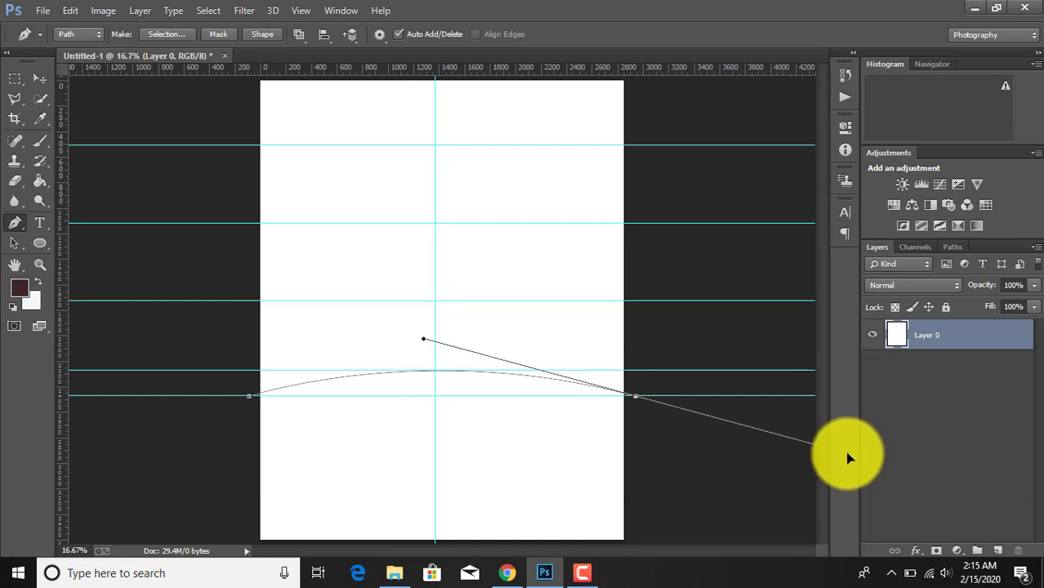
pyautogui.click(757, 496)
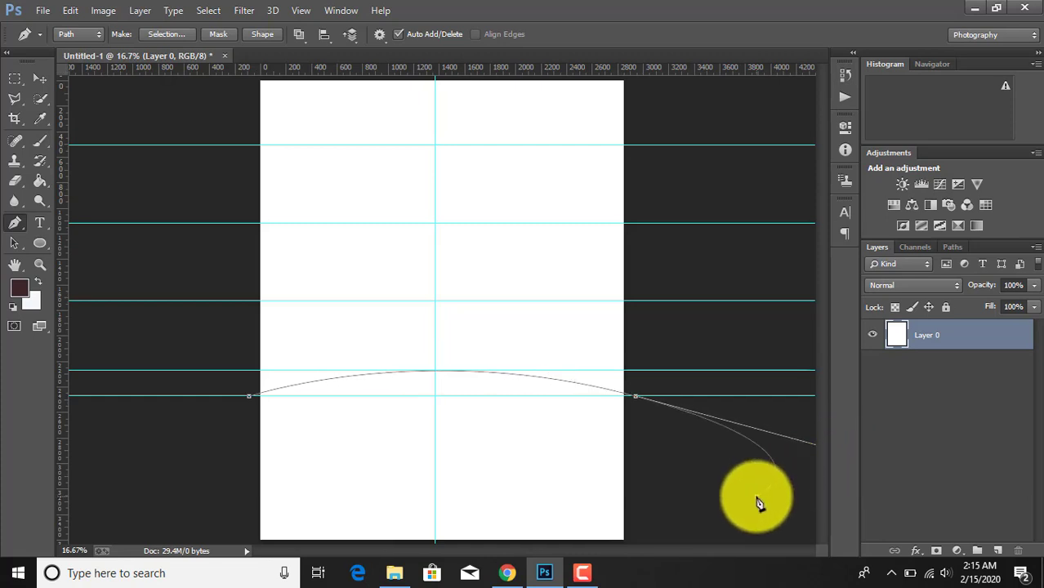
pyautogui.click(632, 542)
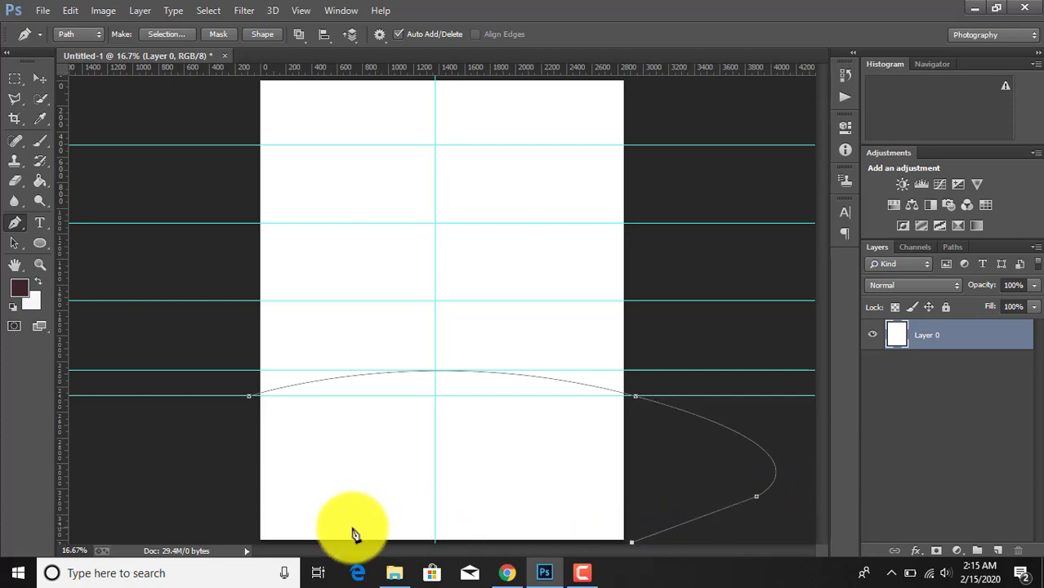
pyautogui.click(248, 542)
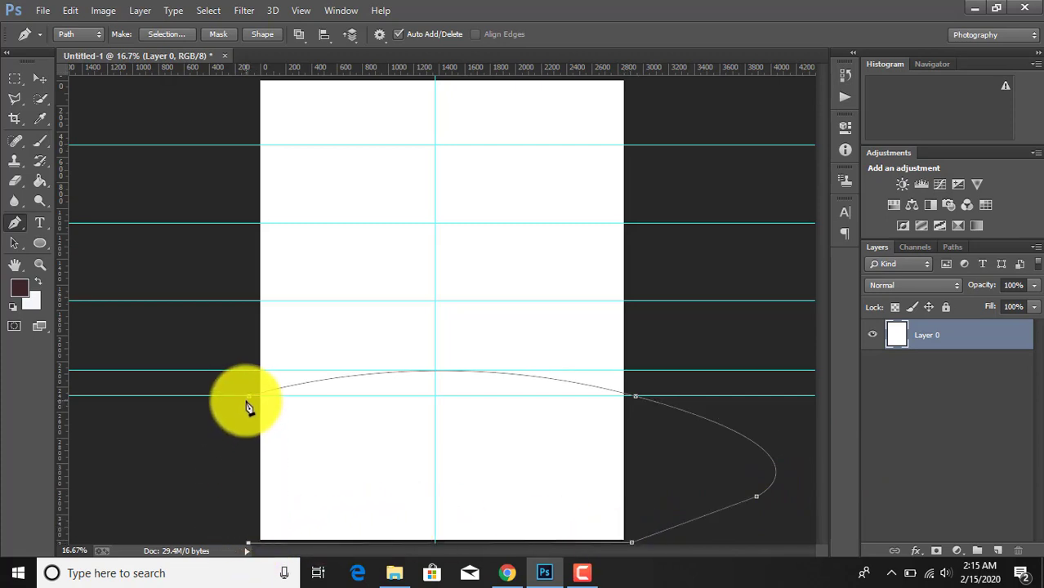
pyautogui.click(248, 398)
# - Convert the curved path to a selection and cut it onto a new Layer 1
pyautogui.rightClick(319, 407)
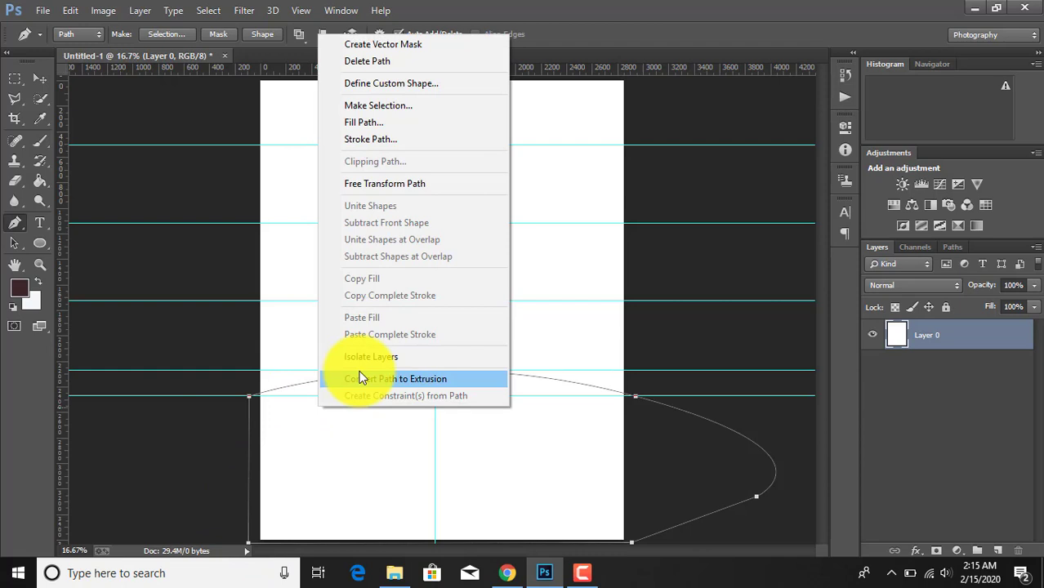
pyautogui.click(409, 107)
pyautogui.click(597, 161)
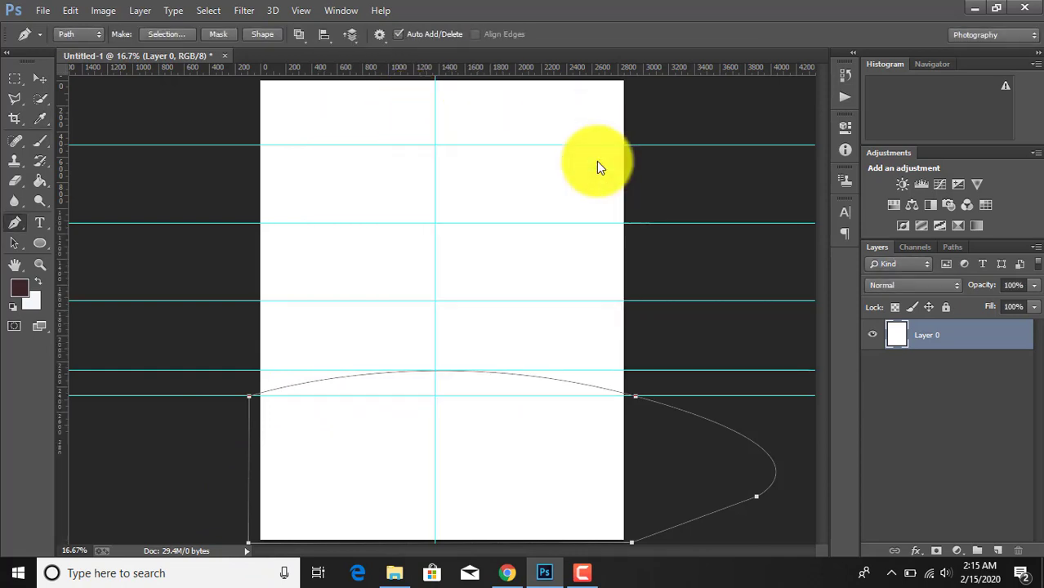
pyautogui.click(22, 99)
pyautogui.rightClick(384, 427)
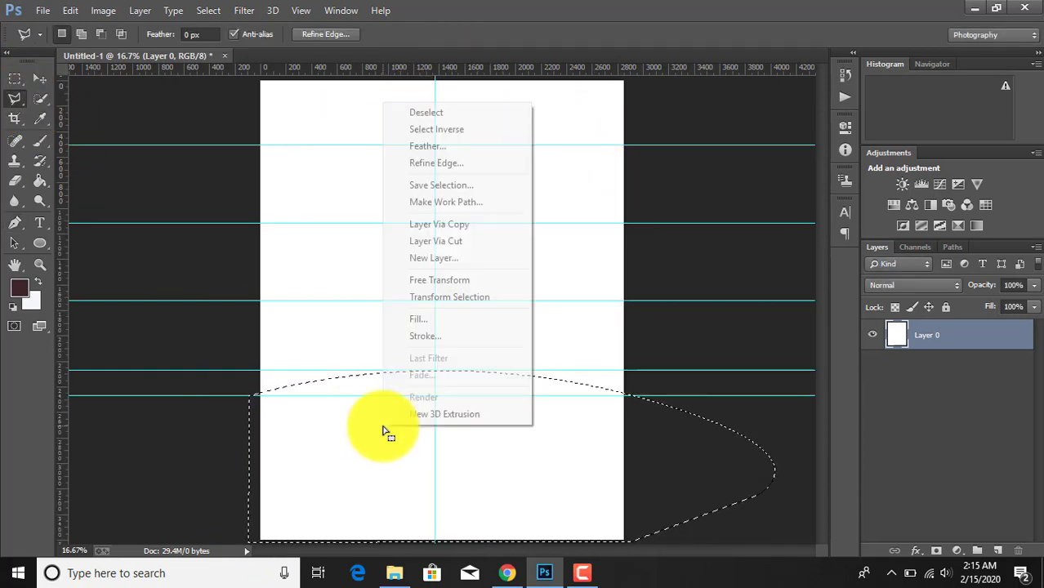
pyautogui.click(459, 226)
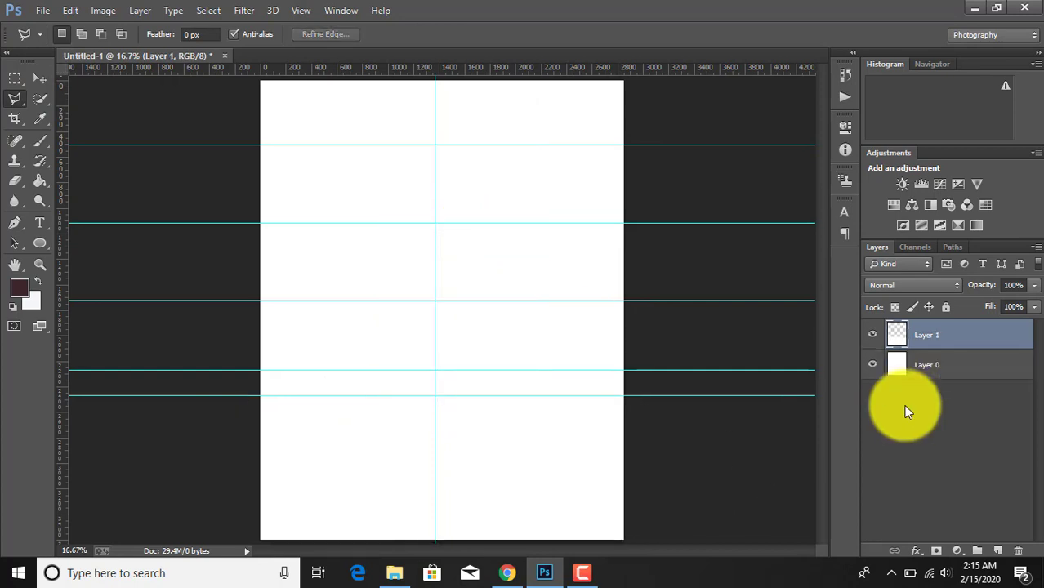
# - Select Layer 1's pixels, fill them with dark maroon, and deselect
pyautogui.rightClick(905, 342)
pyautogui.click(764, 239)
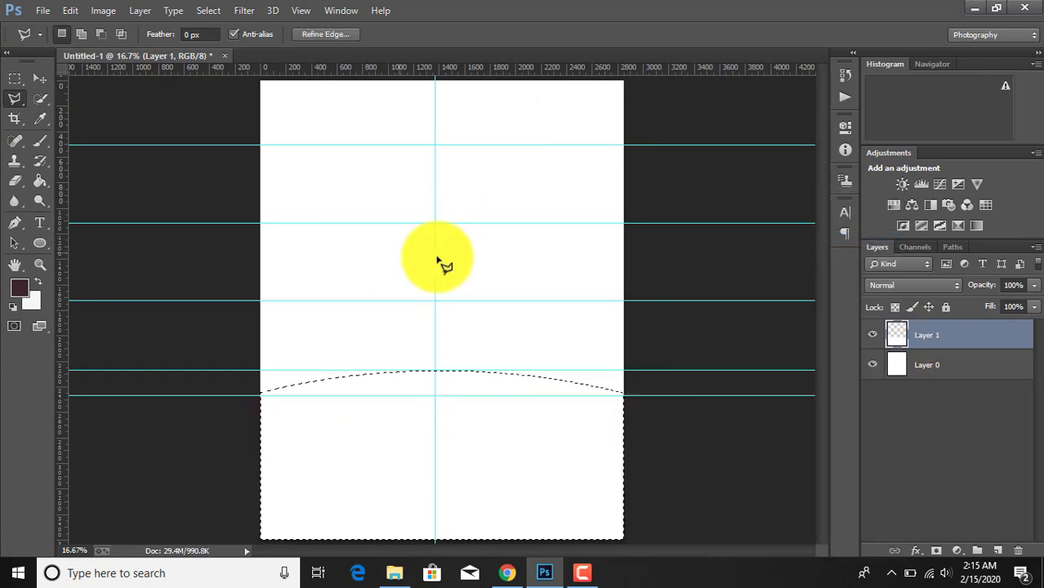
pyautogui.click(41, 180)
pyautogui.click(401, 454)
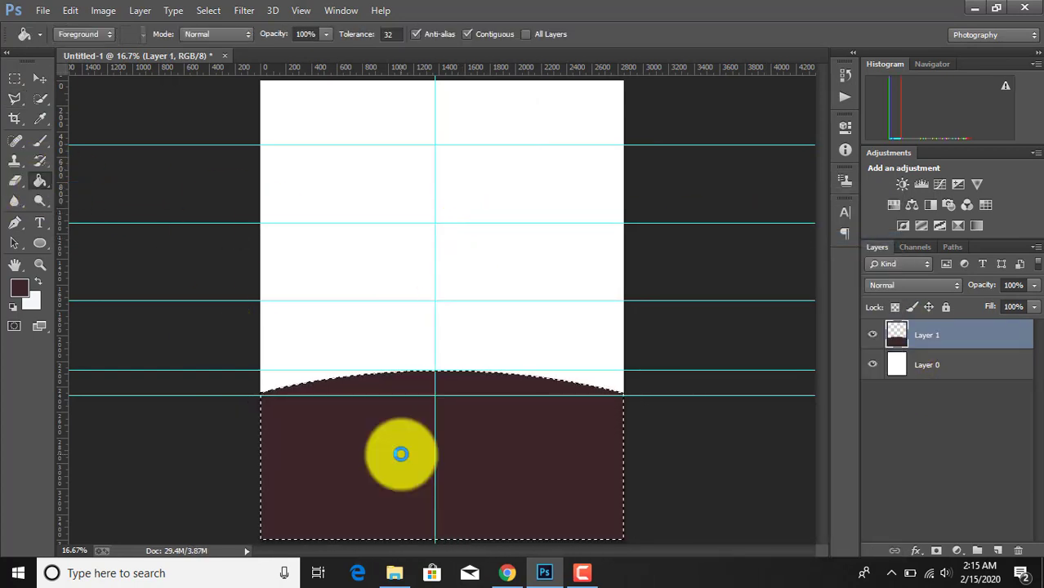
pyautogui.hotkey('ctrl', 'd')
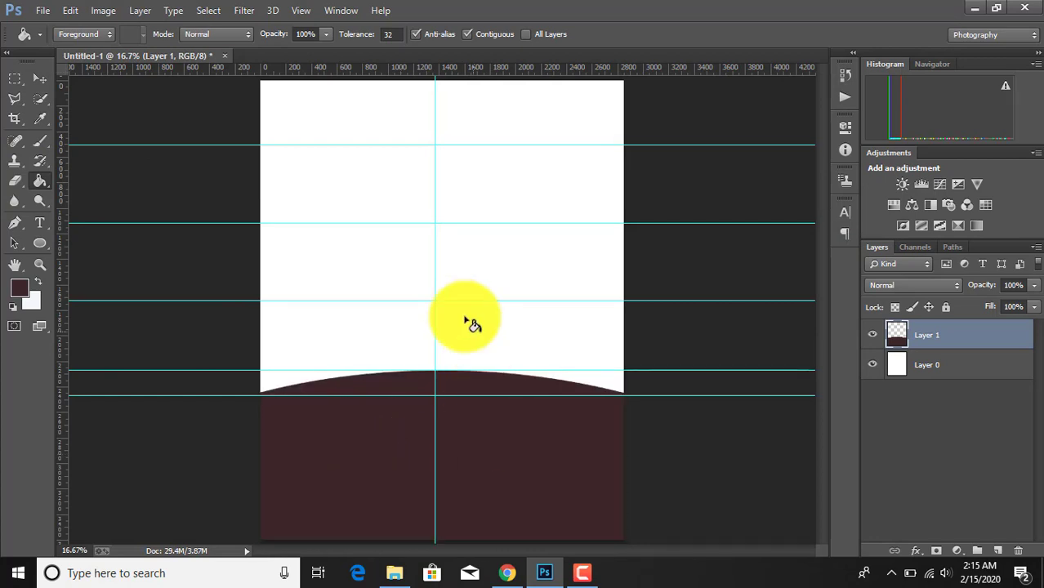
# - Remove the lower of the two close horizontal guides and select the background layer
pyautogui.click(40, 78)
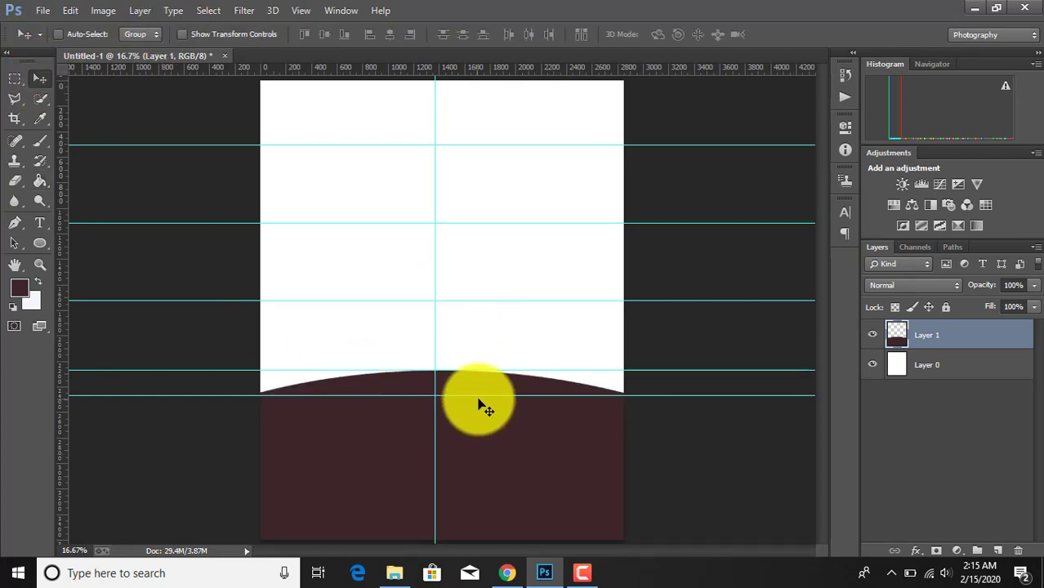
pyautogui.moveTo(483, 397); pyautogui.dragTo(464, 67)
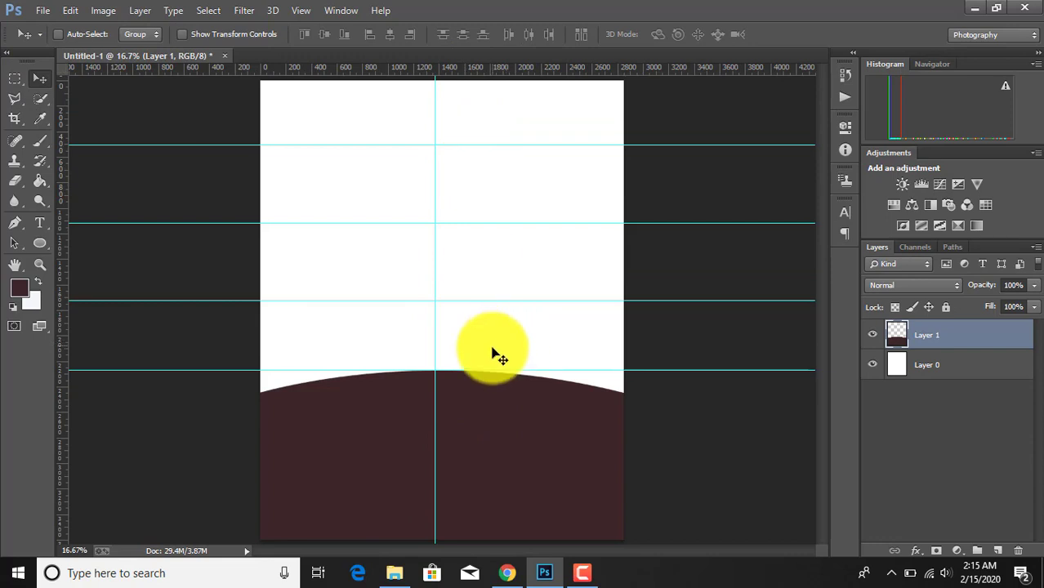
pyautogui.click(920, 368)
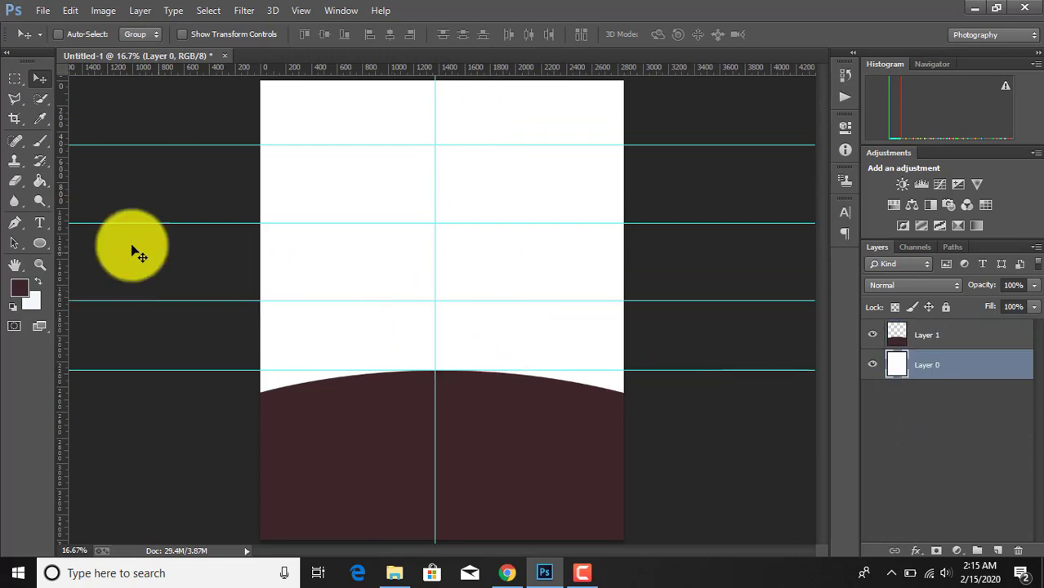
pyautogui.click(36, 7)
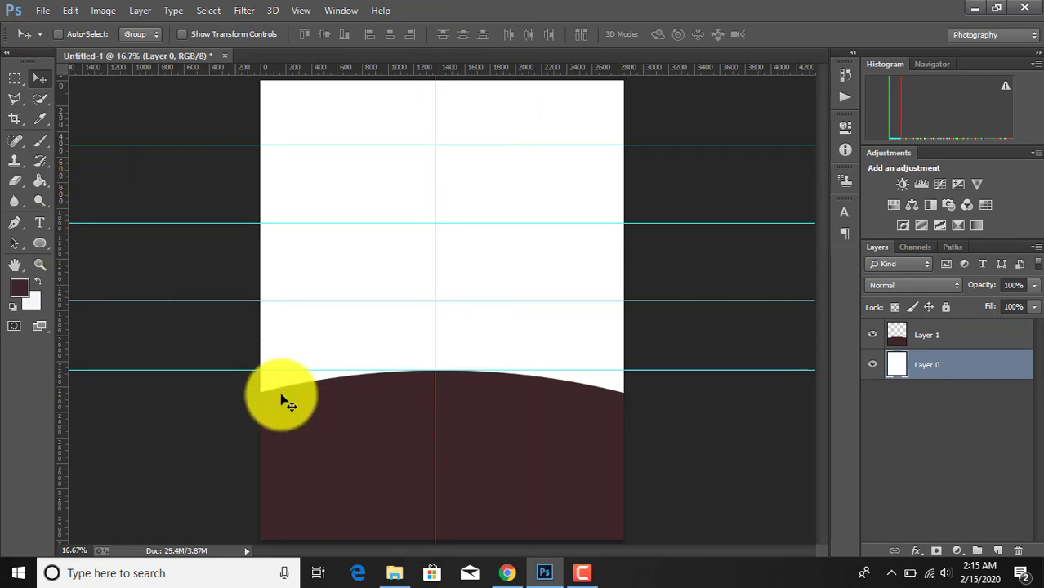
# - Draw an ellipse on the hill's crest and set it to 600 × 600 px
pyautogui.click(39, 243)
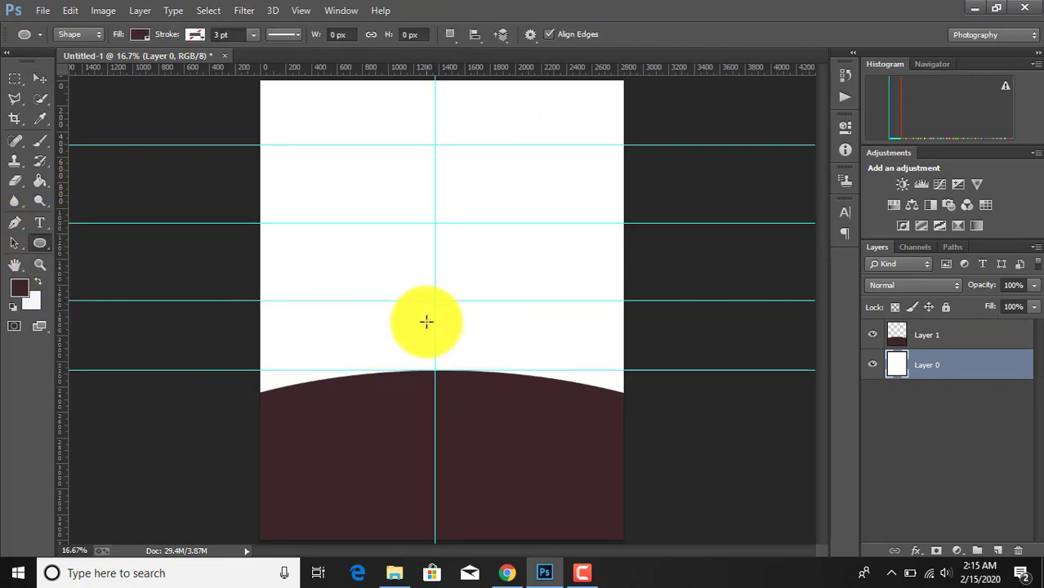
pyautogui.moveTo(427, 300); pyautogui.dragTo(508, 372)
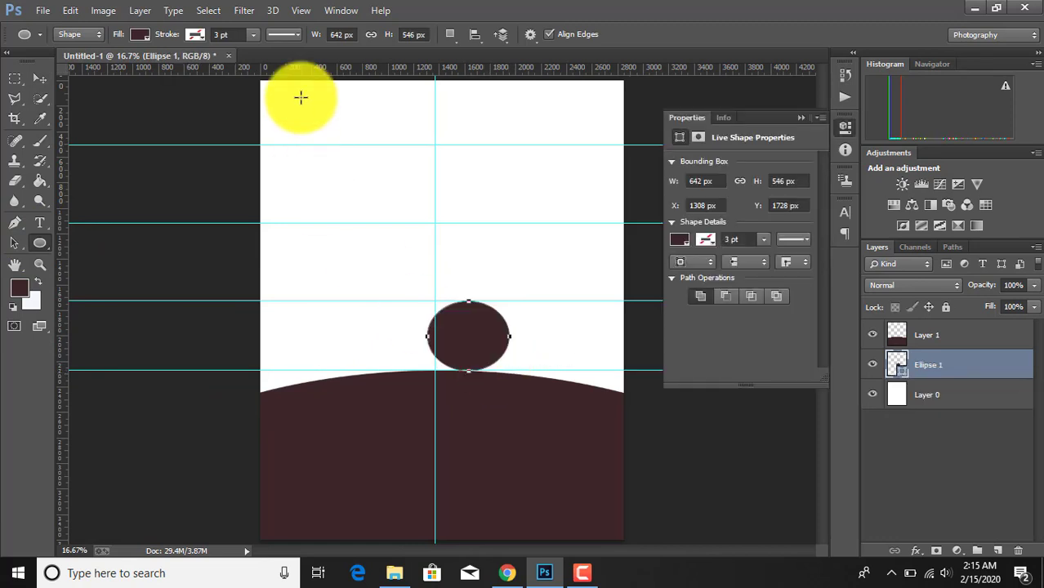
pyautogui.click(343, 35)
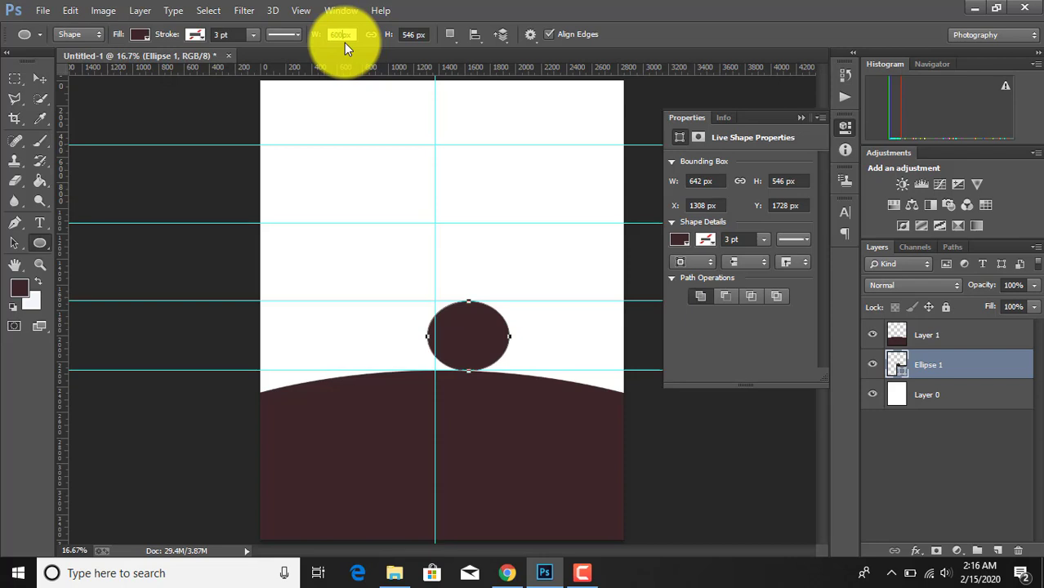
pyautogui.click(416, 26)
pyautogui.write('600')
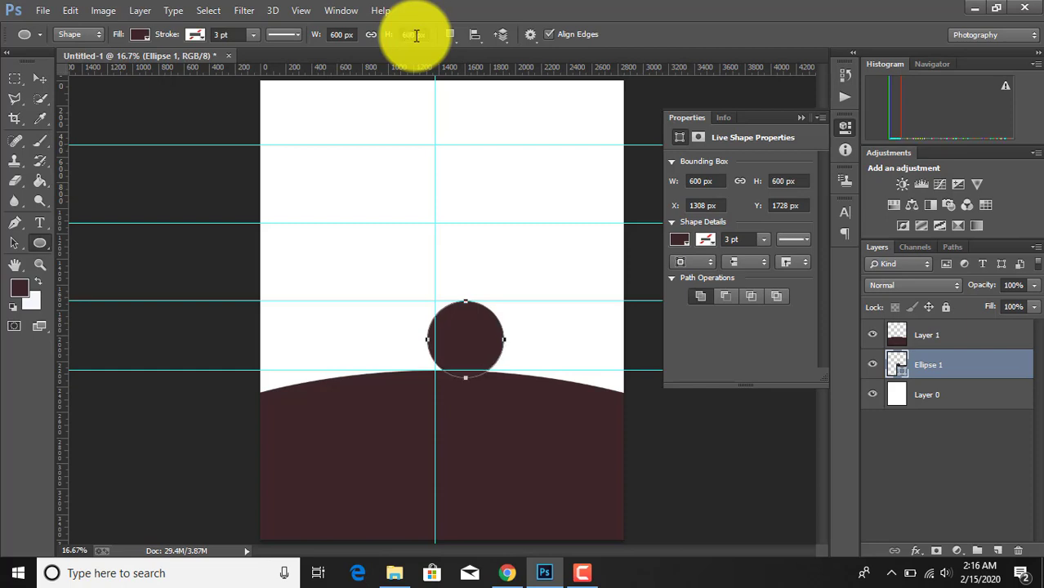
pyautogui.click(799, 119)
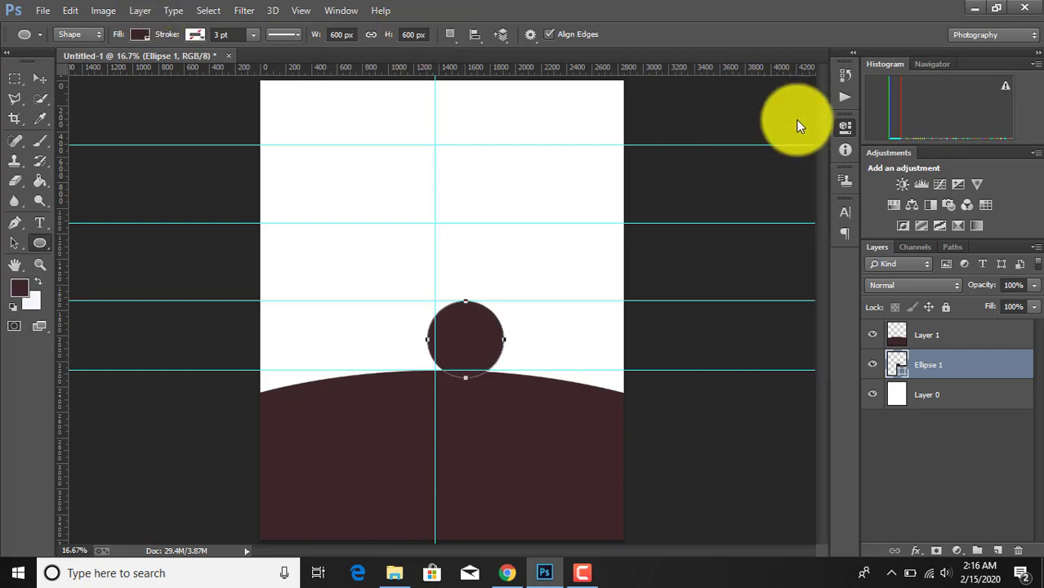
# - Rasterize Ellipse 1 and nudge the circle left with Free Transform
pyautogui.rightClick(945, 366)
pyautogui.click(739, 225)
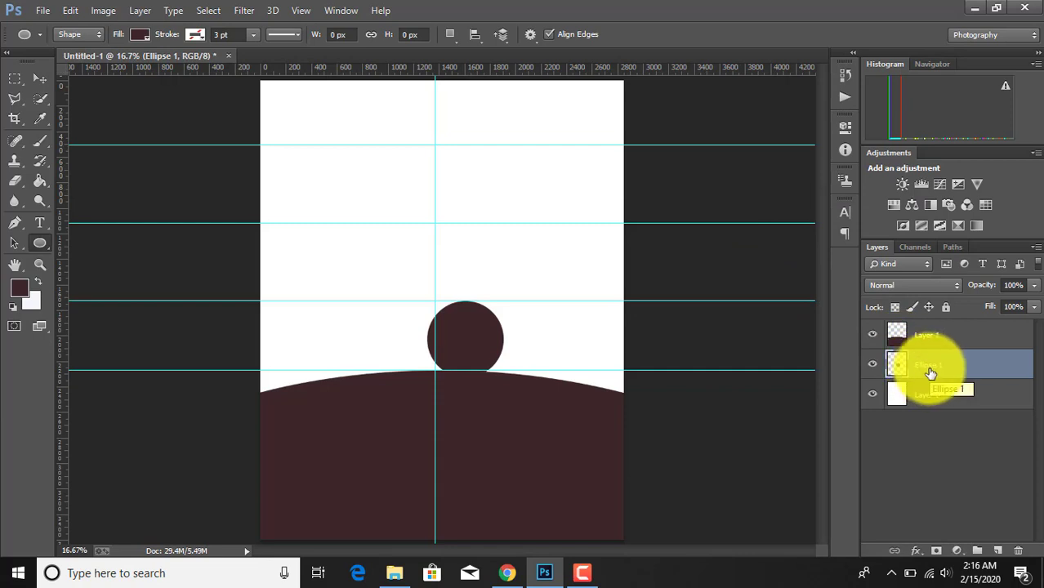
pyautogui.click(41, 78)
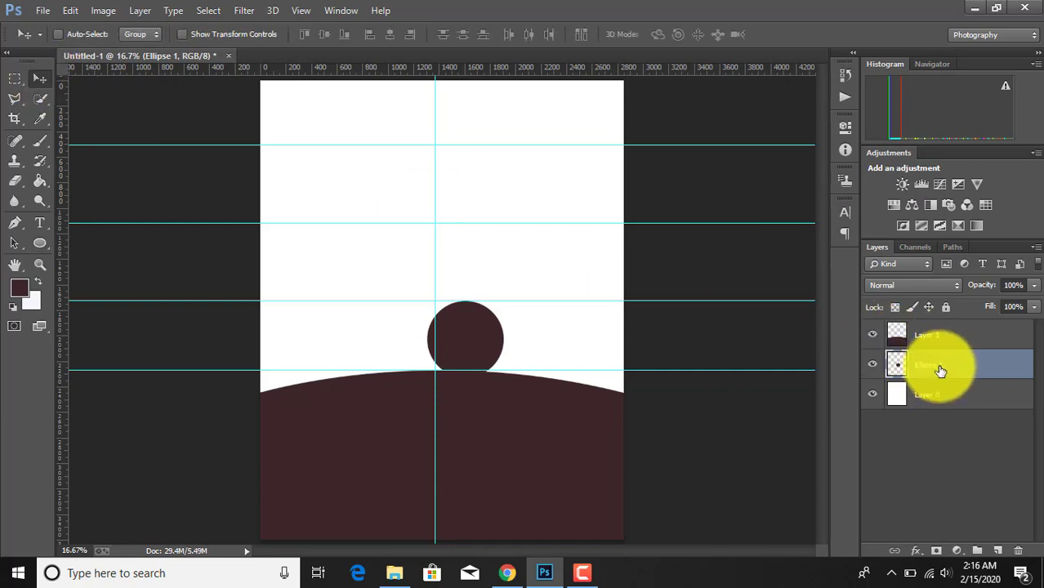
pyautogui.hotkey('ctrl', 't')
pyautogui.press('Left')
pyautogui.press('Left')
pyautogui.press('Left')
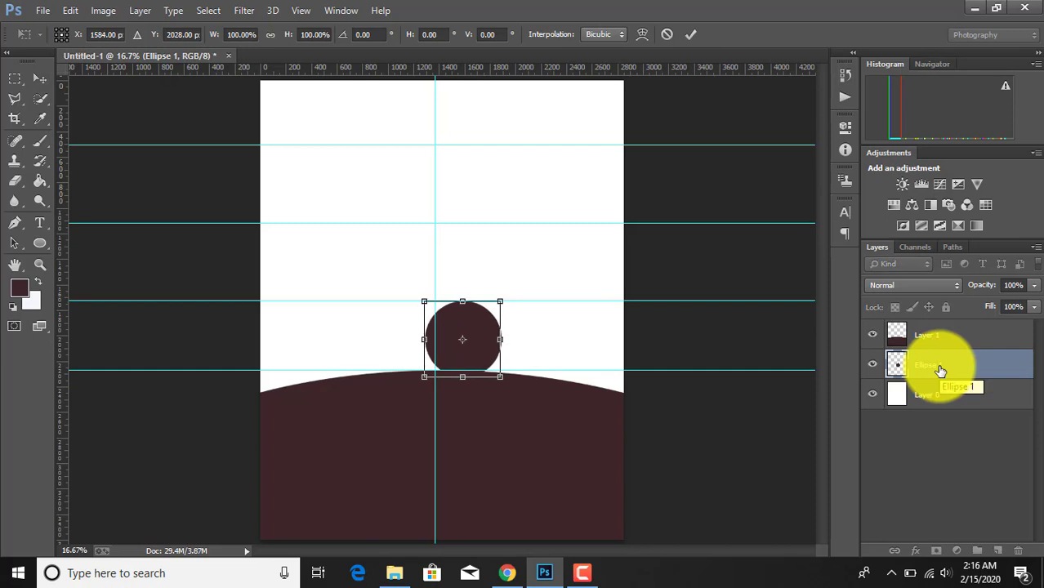
pyautogui.press('Left')
pyautogui.press('Left')
pyautogui.press('Left')
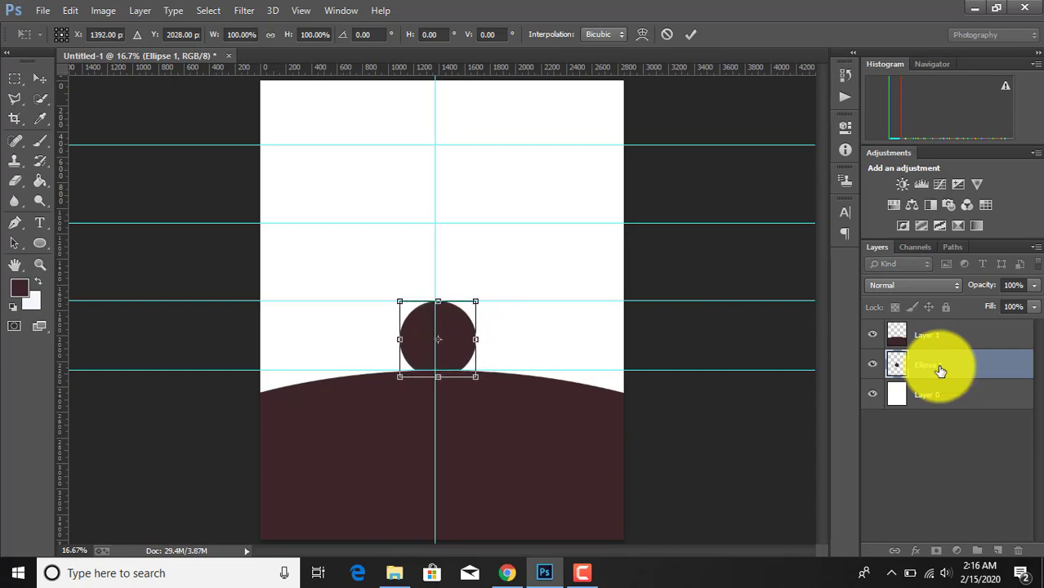
# - Centre the circle on the vertical guide, commit it, and duplicate the Ellipse 1 layer
pyautogui.press('Left')
pyautogui.press('Left')
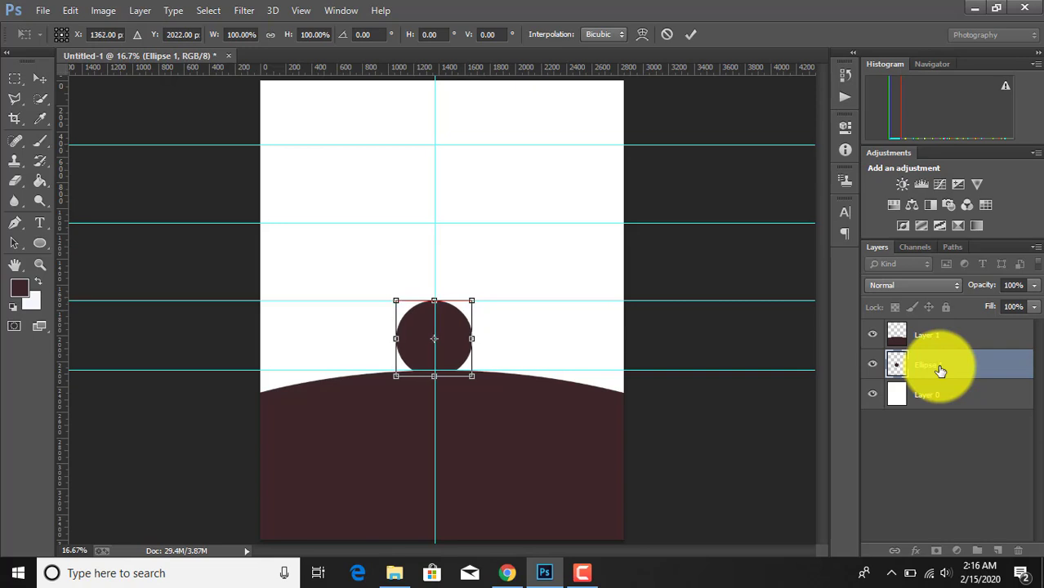
pyautogui.click(689, 34)
pyautogui.moveTo(974, 364); pyautogui.dragTo(998, 550)
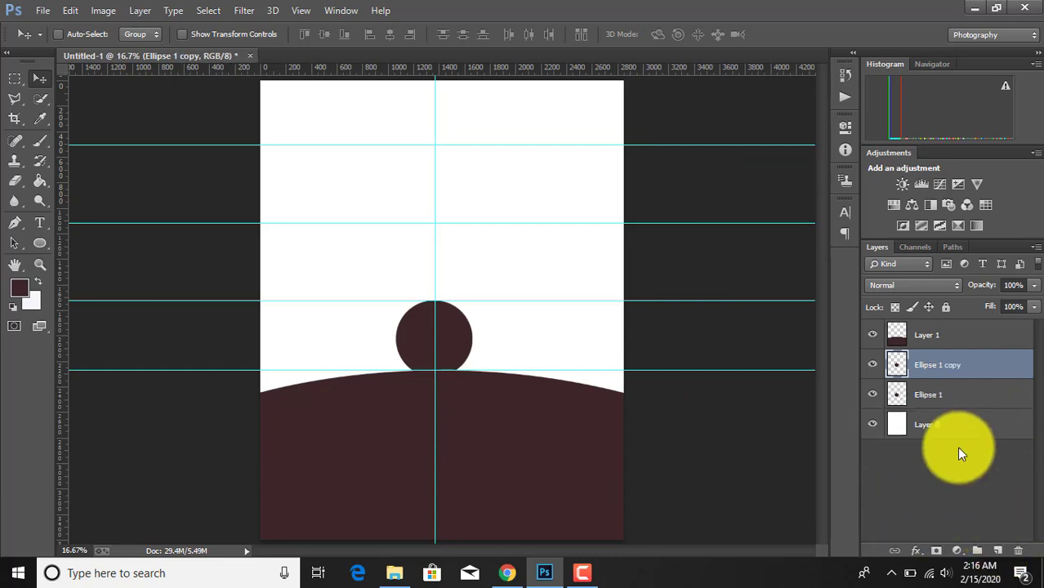
# - Scale the original Ellipse 1 to about 298% and nudge it right to centre
pyautogui.click(946, 398)
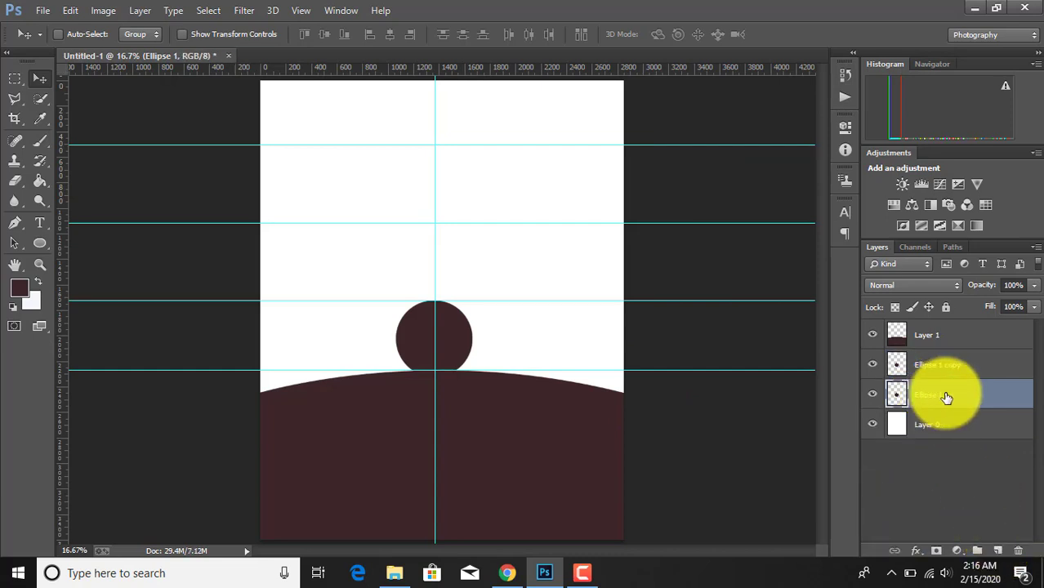
pyautogui.hotkey('ctrl', 't')
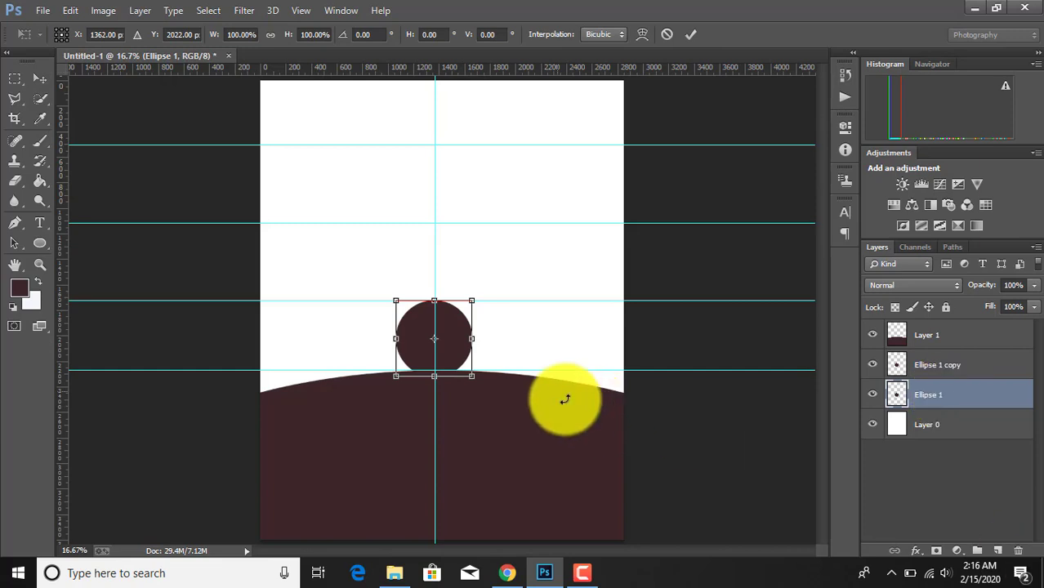
pyautogui.moveTo(476, 301); pyautogui.dragTo(551, 225)
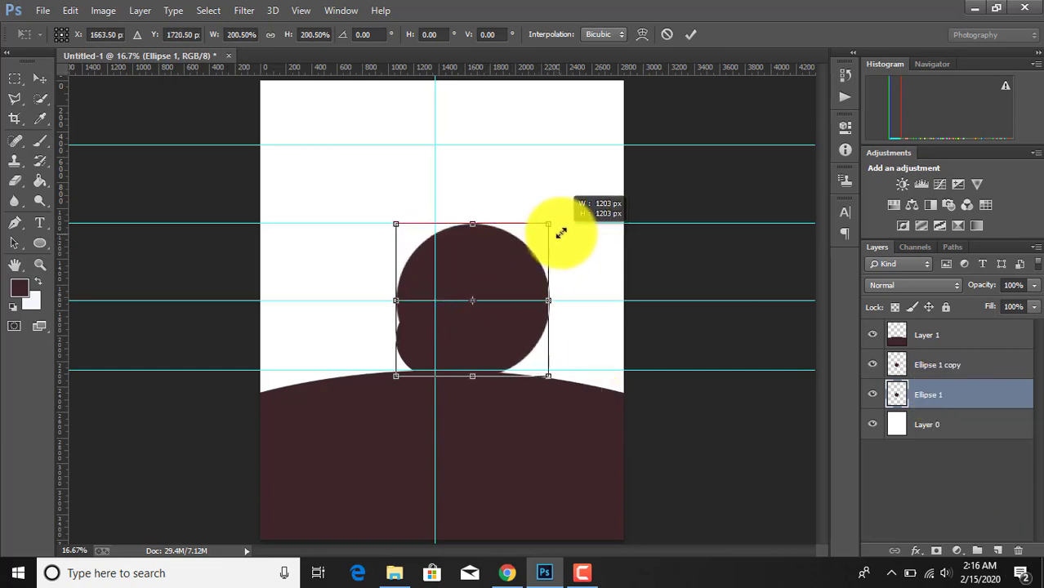
pyautogui.moveTo(396, 376); pyautogui.dragTo(297, 425)
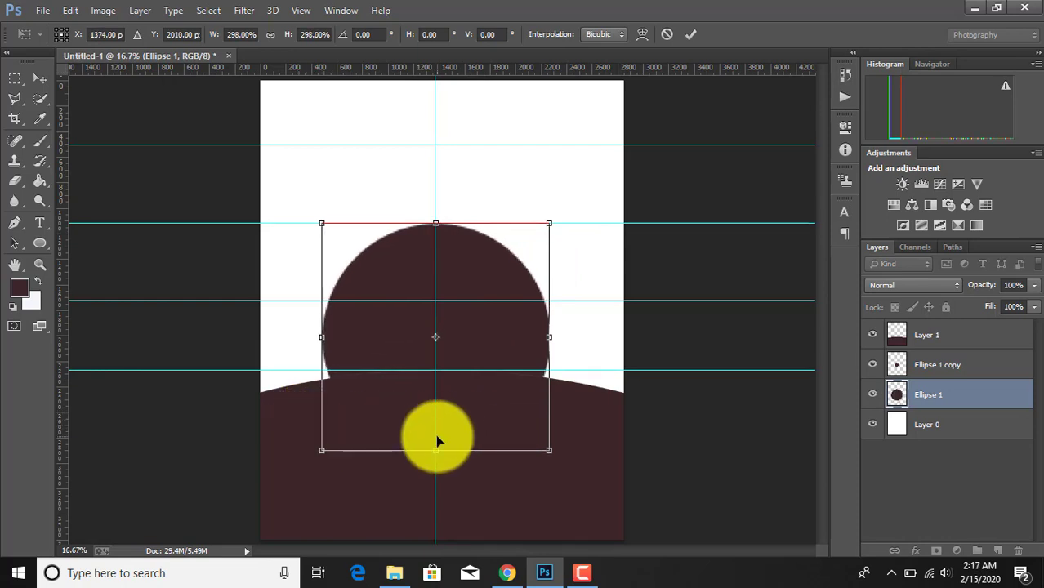
pyautogui.hotkey('shift', 'Right')
pyautogui.hotkey('shift', 'Right')
pyautogui.hotkey('shift', 'Right')
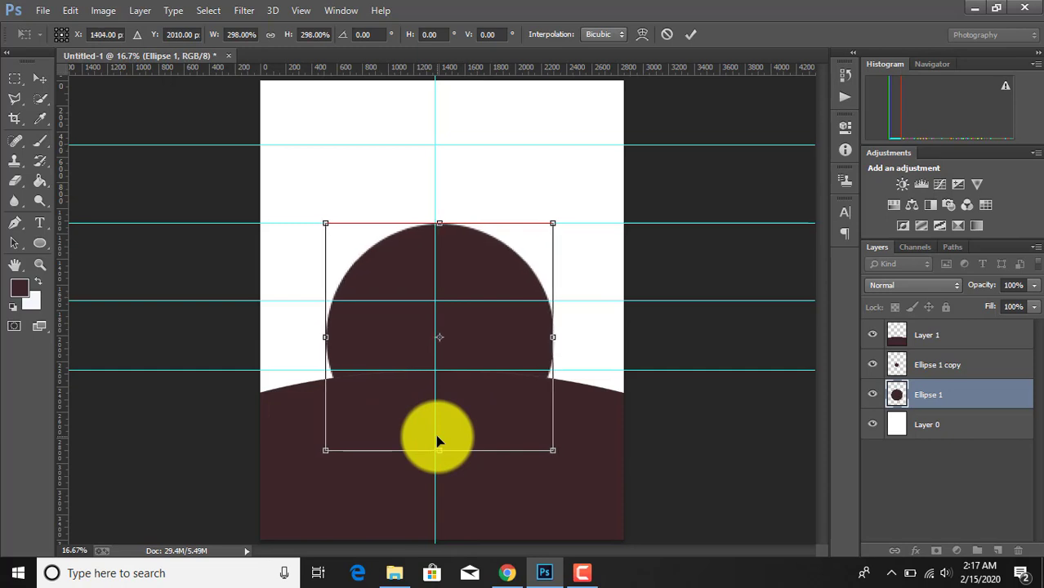
# - Commit the enlarged circle and hide the Ellipse 1 layer
pyautogui.click(690, 34)
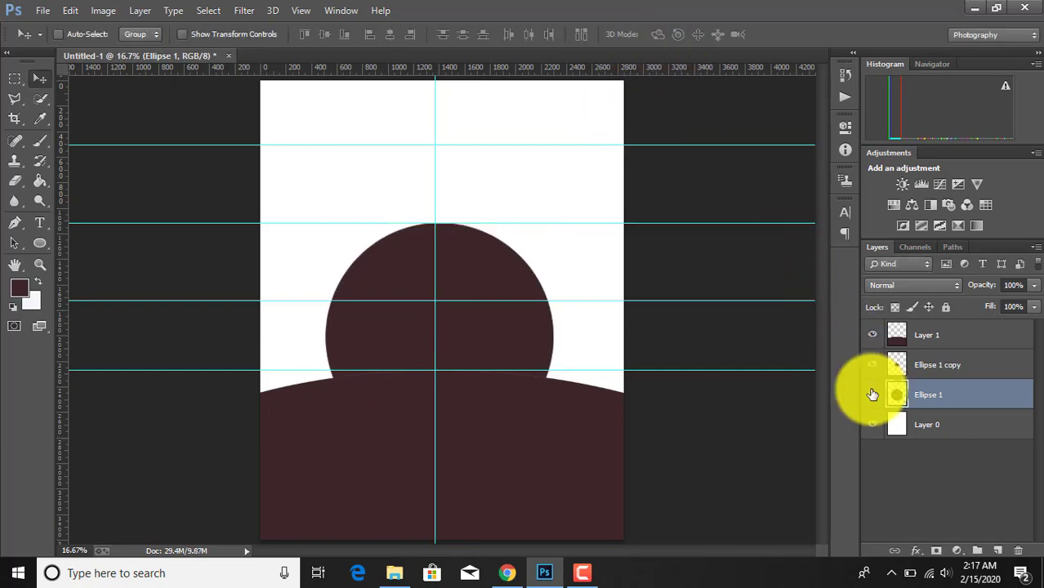
pyautogui.click(873, 395)
pyautogui.click(933, 369)
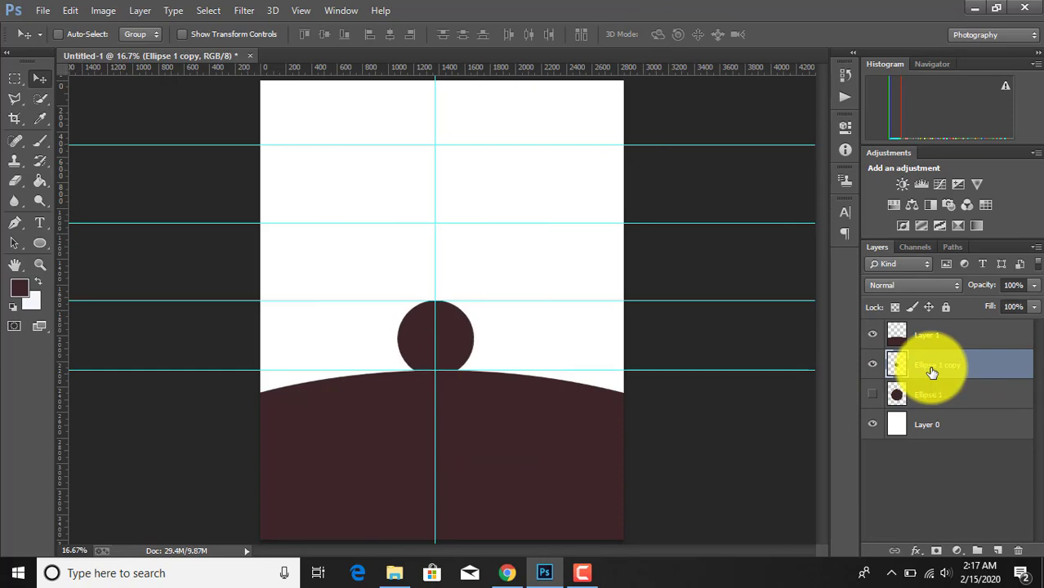
pyautogui.click(873, 395)
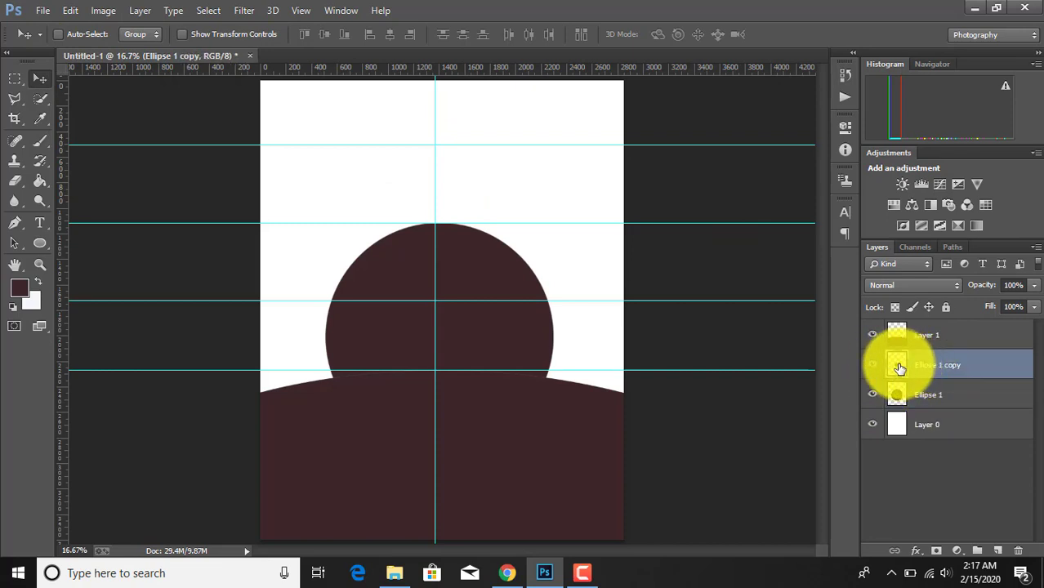
pyautogui.click(873, 394)
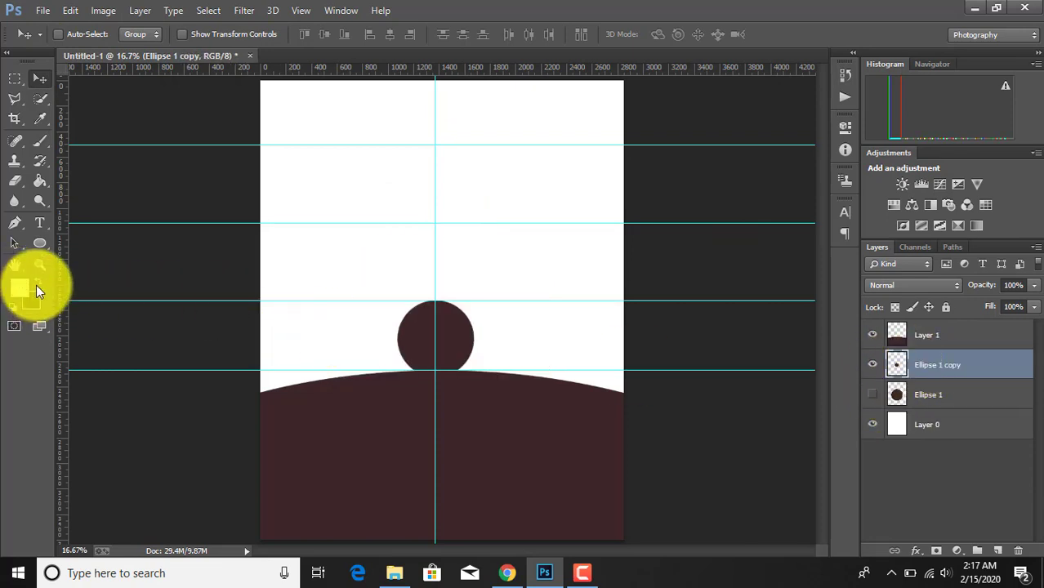
# - Fill the small Ellipse 1 copy circle with the swapped near-white colour
pyautogui.click(36, 284)
pyautogui.click(37, 183)
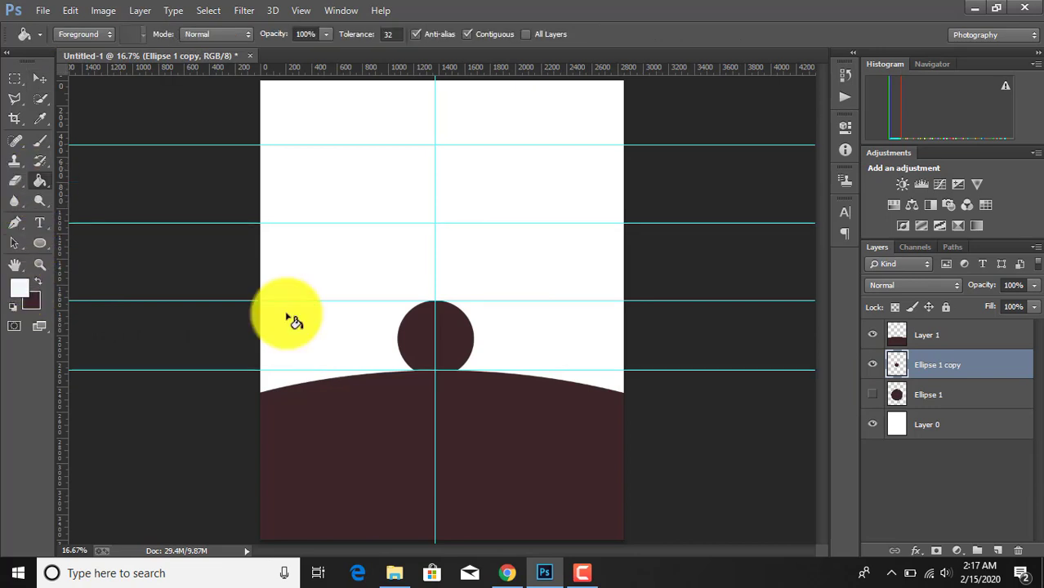
pyautogui.rightClick(895, 365)
pyautogui.click(705, 238)
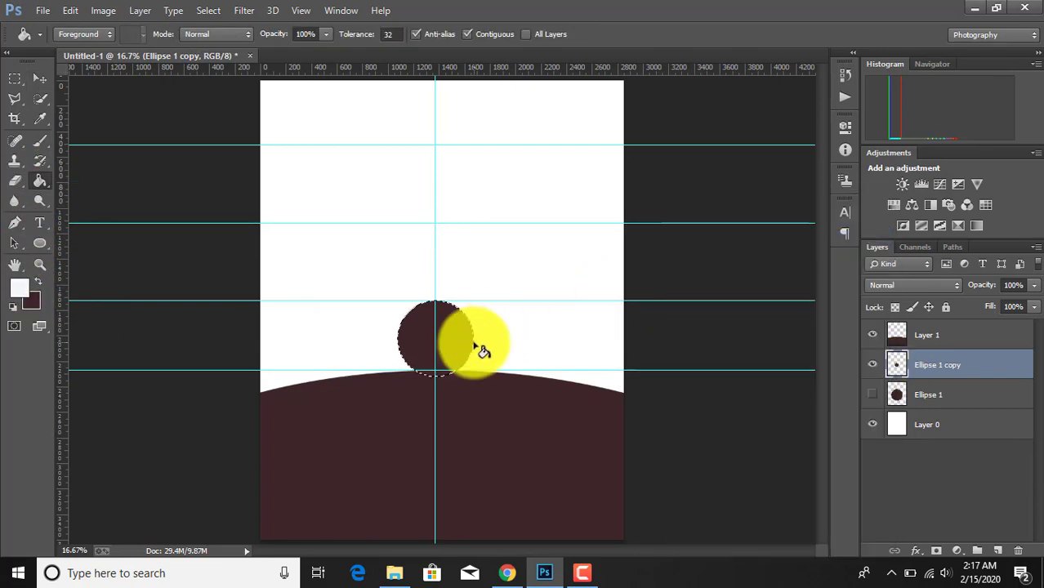
pyautogui.click(450, 335)
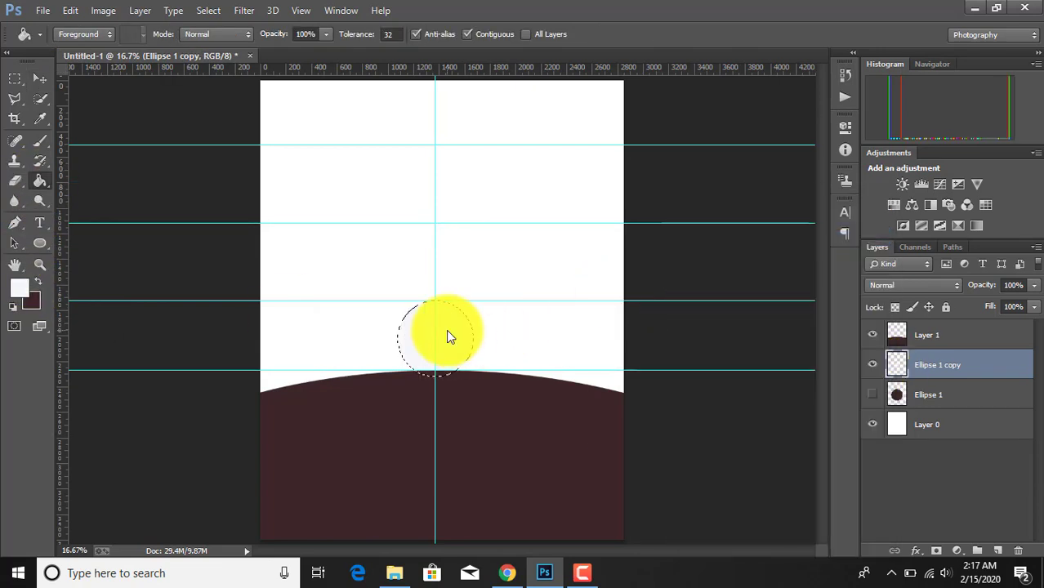
pyautogui.click(921, 425)
# - Set the foreground colour to medium blue after first trying a grey-blue
pyautogui.click(22, 290)
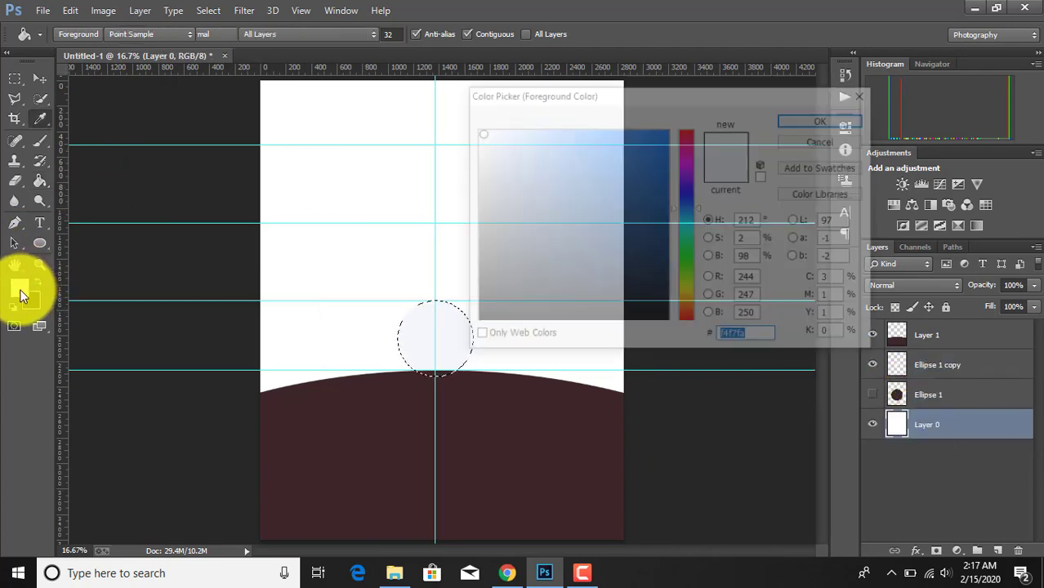
pyautogui.click(493, 171)
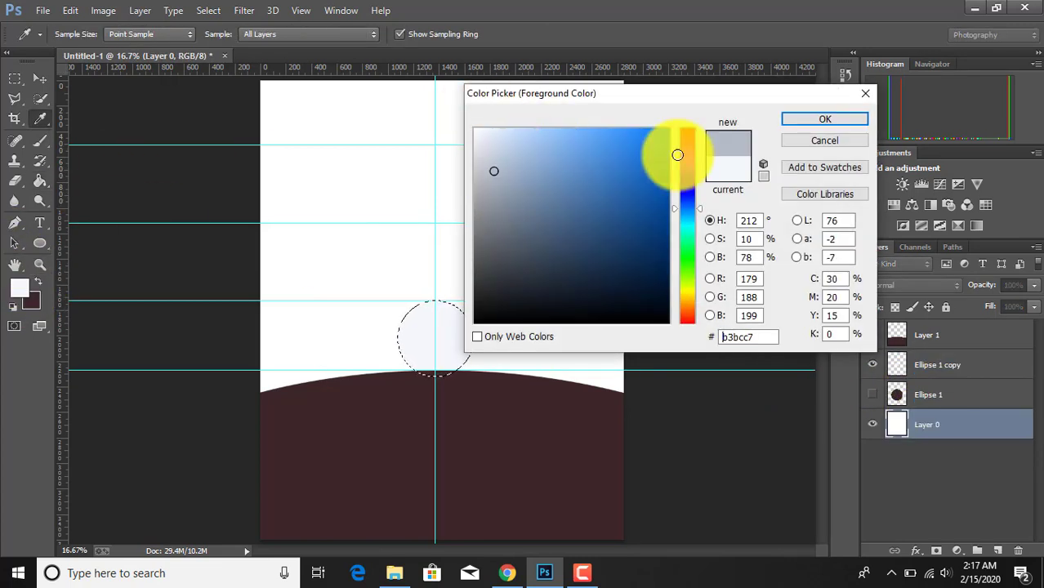
pyautogui.click(801, 121)
pyautogui.press('g')
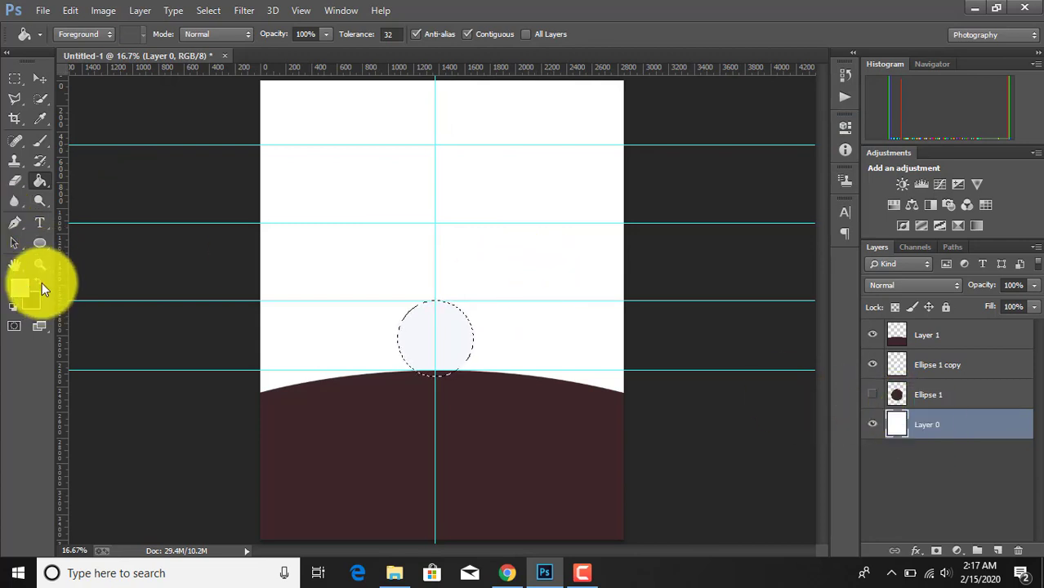
pyautogui.click(20, 286)
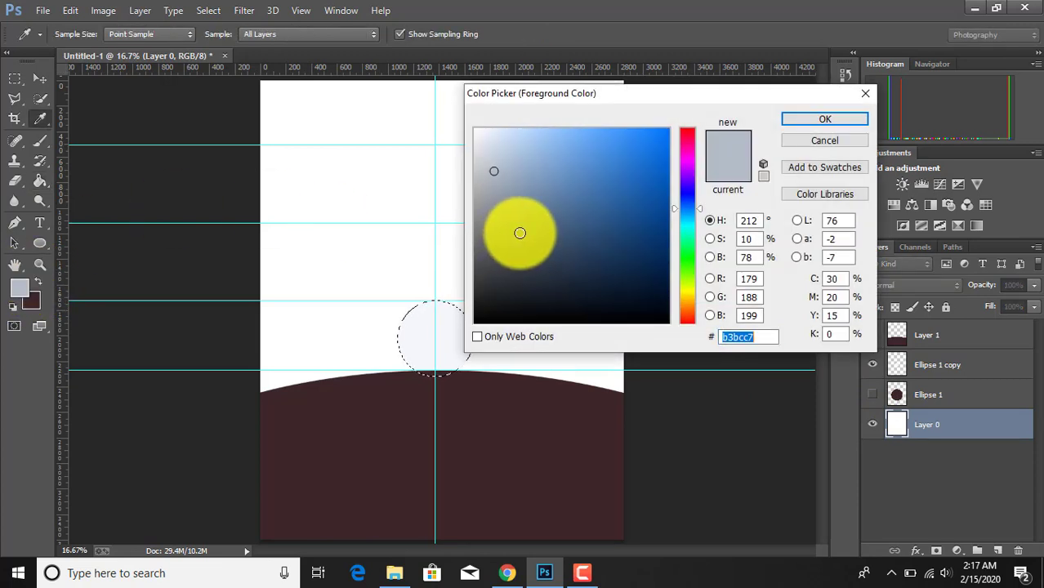
pyautogui.click(639, 172)
pyautogui.click(799, 121)
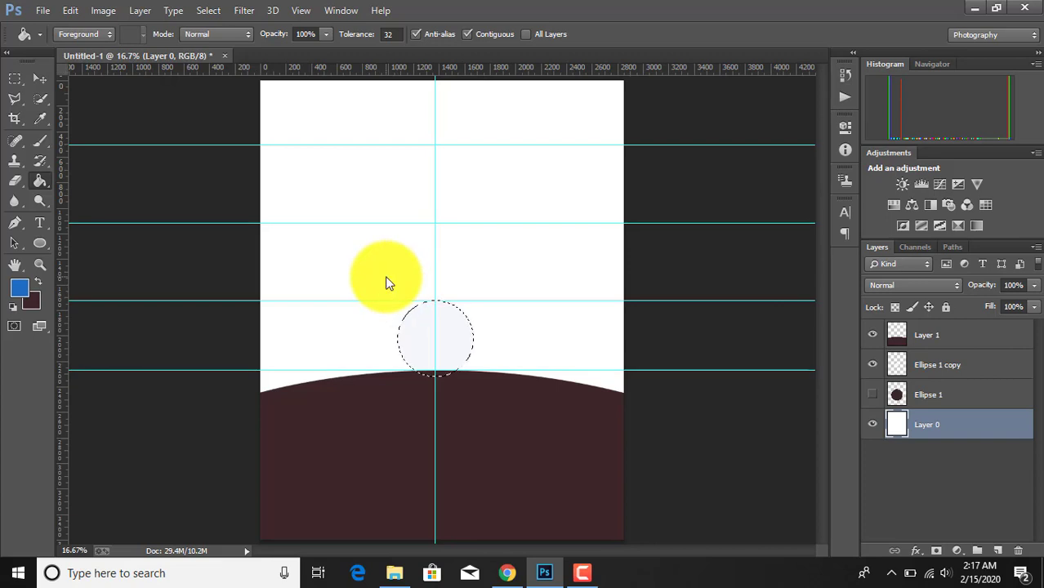
# - Fill Layer 0 with blue, then show the small white circle again
pyautogui.click(907, 397)
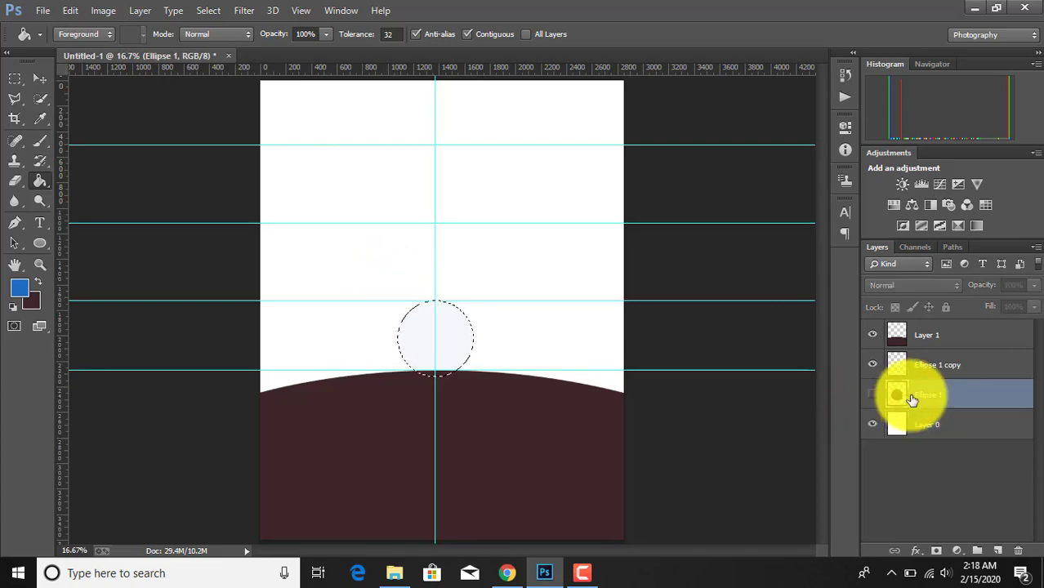
pyautogui.click(873, 366)
pyautogui.click(873, 395)
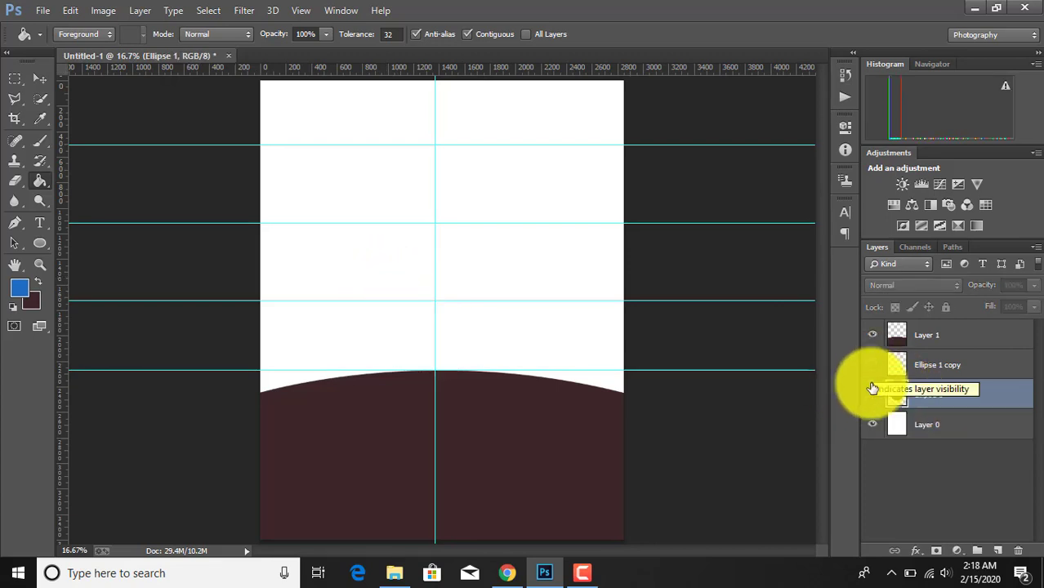
pyautogui.click(927, 425)
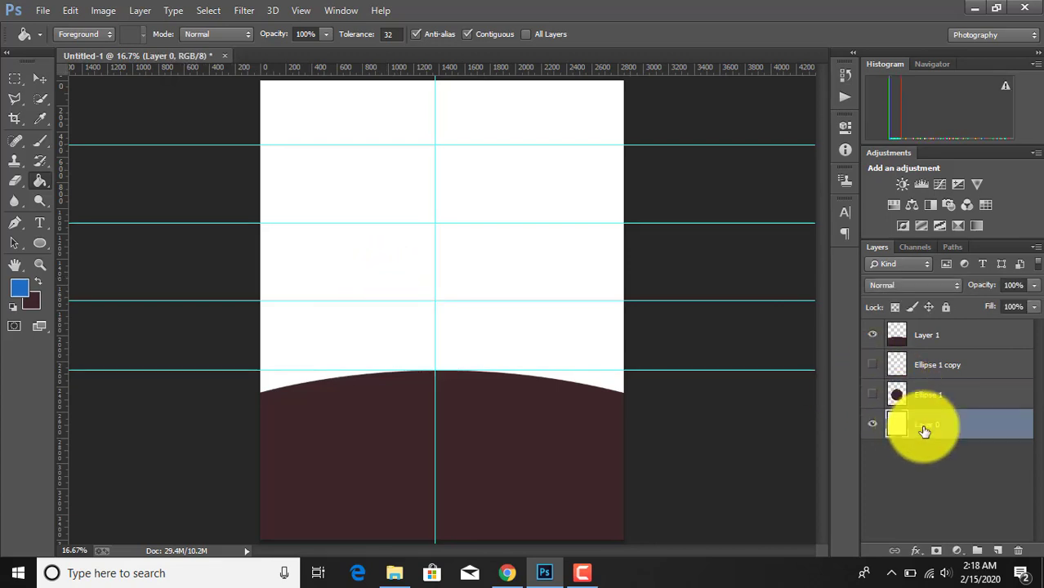
pyautogui.click(348, 260)
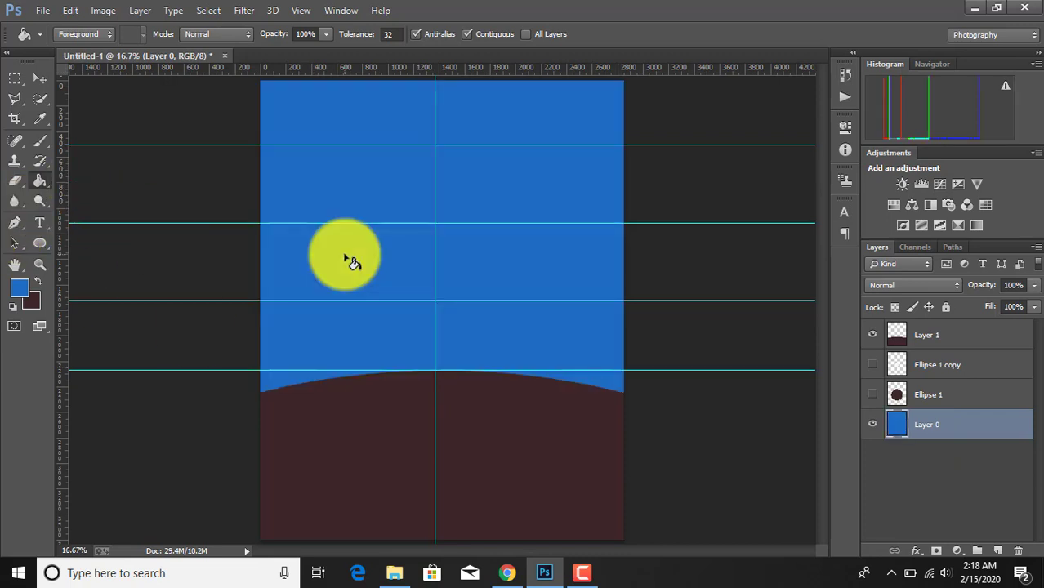
pyautogui.click(873, 366)
# - Show the large Ellipse 1 circle and load its pixels as a selection
pyautogui.click(932, 366)
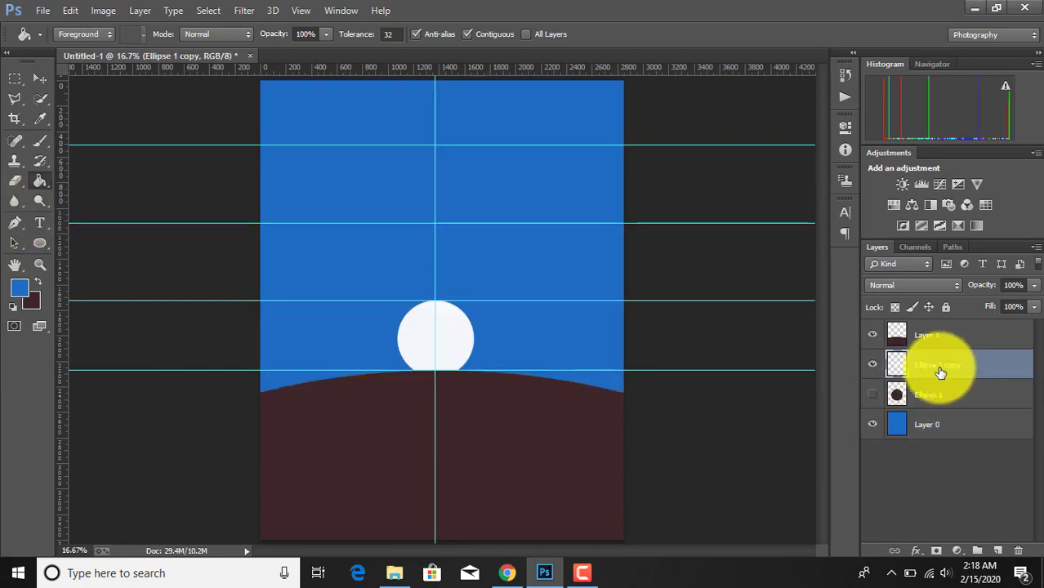
pyautogui.click(939, 397)
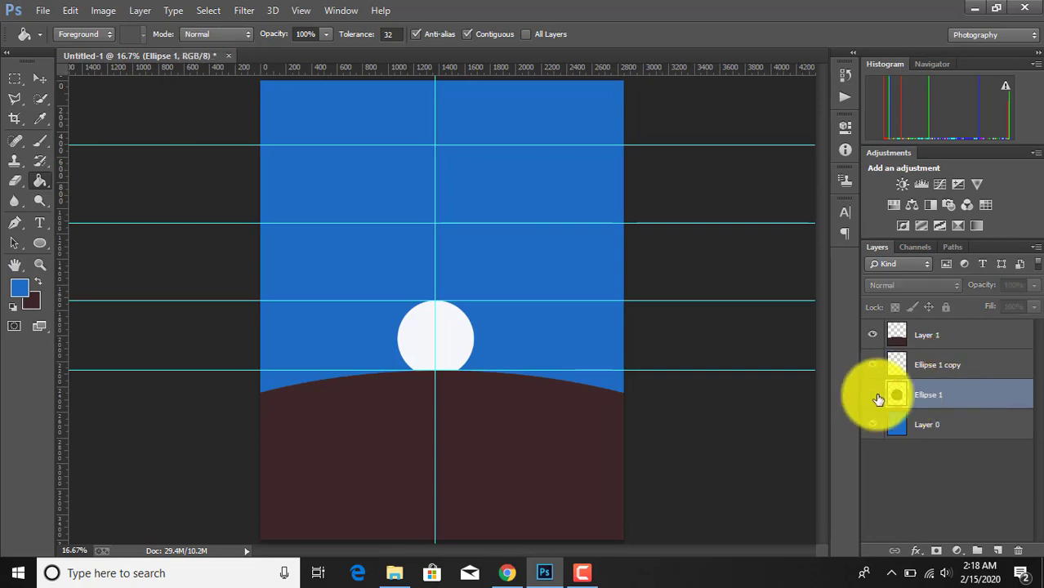
pyautogui.click(873, 395)
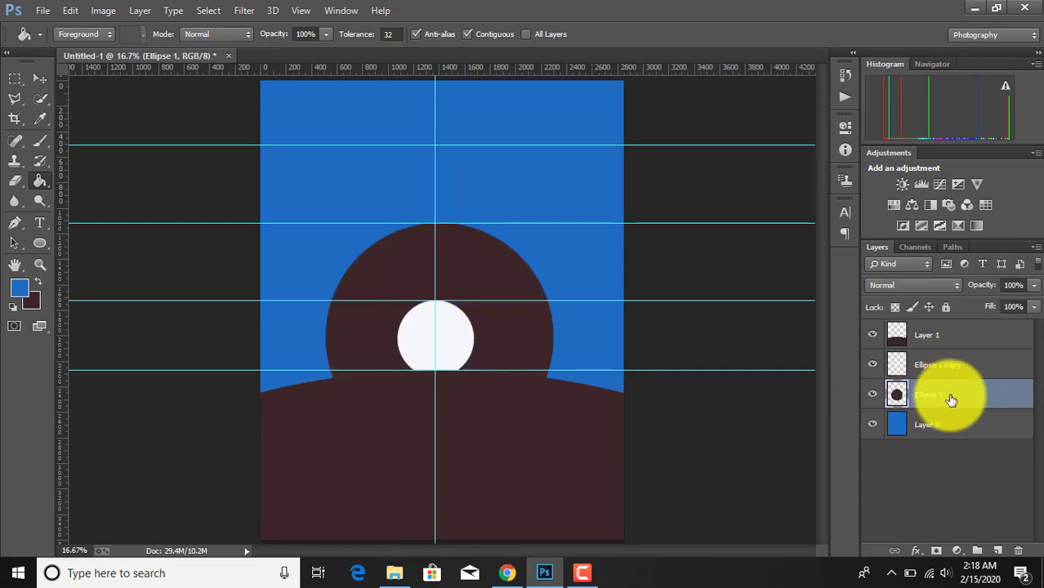
pyautogui.rightClick(901, 397)
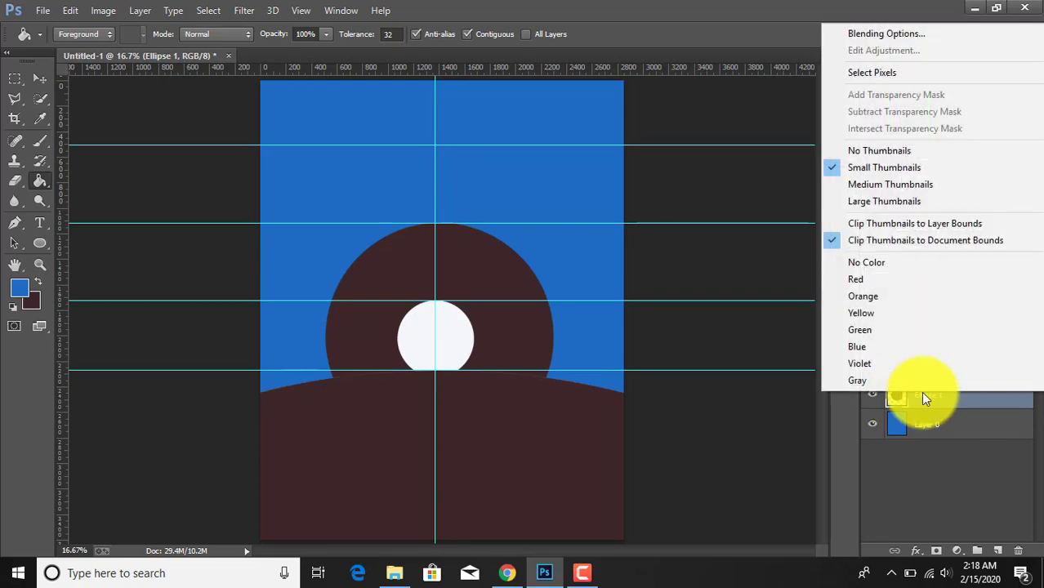
pyautogui.click(897, 72)
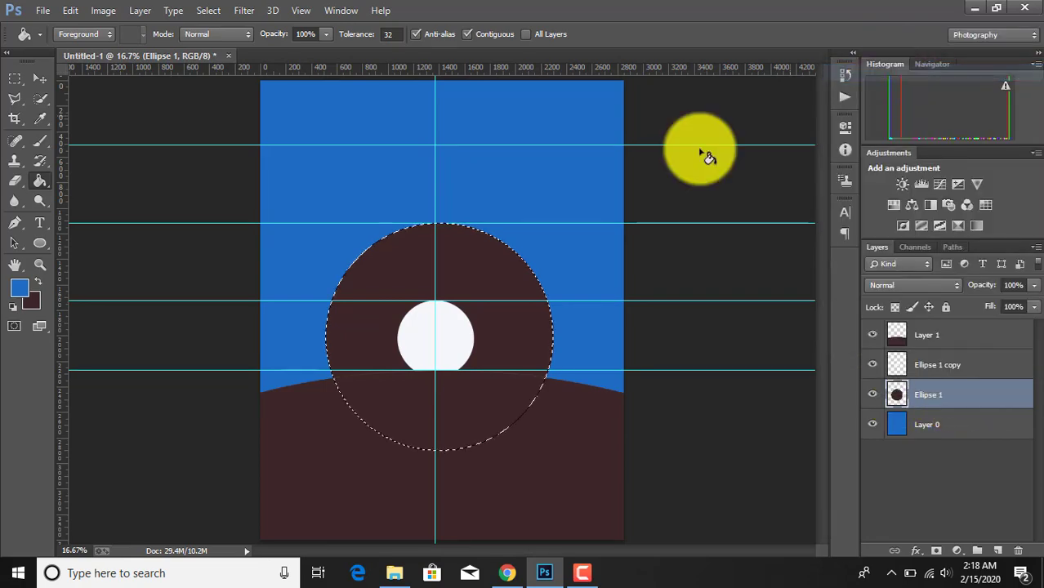
# - Fill the large circle with pink dc7179 using the Paint Bucket
pyautogui.click(19, 288)
pyautogui.moveTo(536, 151); pyautogui.dragTo(556, 152)
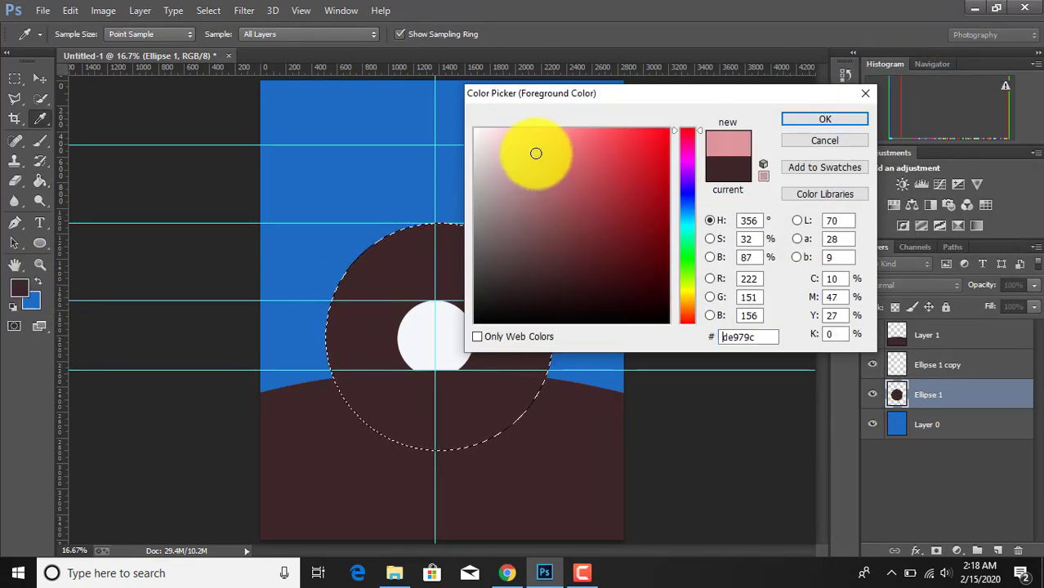
pyautogui.click(799, 121)
pyautogui.press('g')
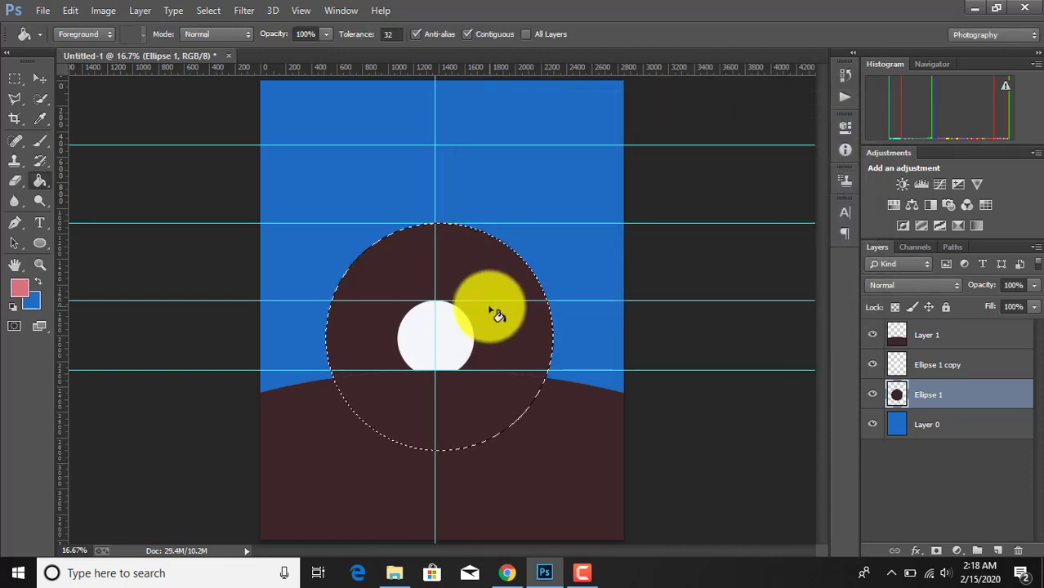
pyautogui.click(495, 312)
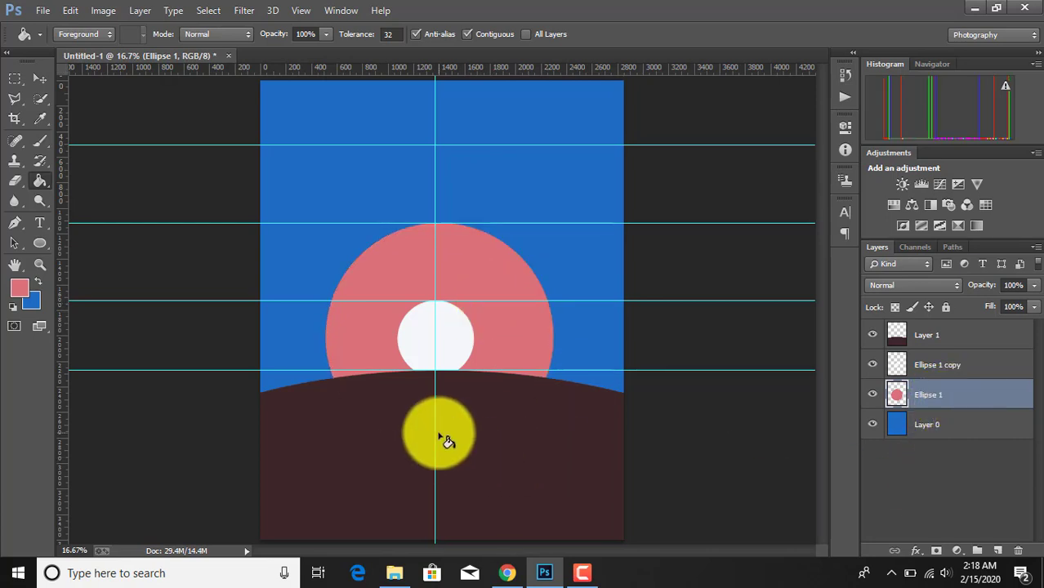
pyautogui.click(38, 78)
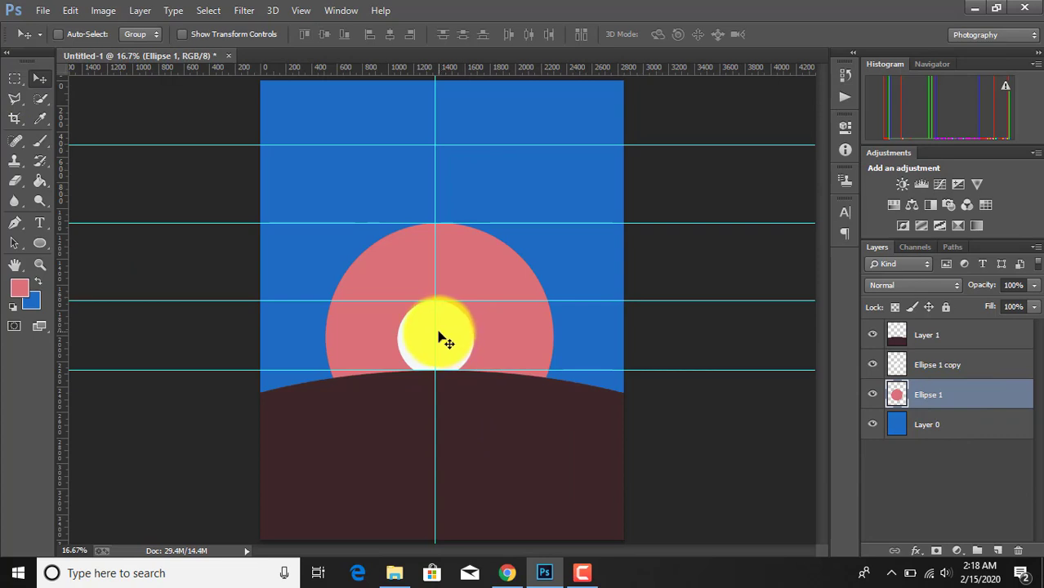
# - Shift the centre guide slightly right and duplicate the pink circle as Ellipse 1 copy 2
pyautogui.moveTo(438, 332); pyautogui.dragTo(440, 332)
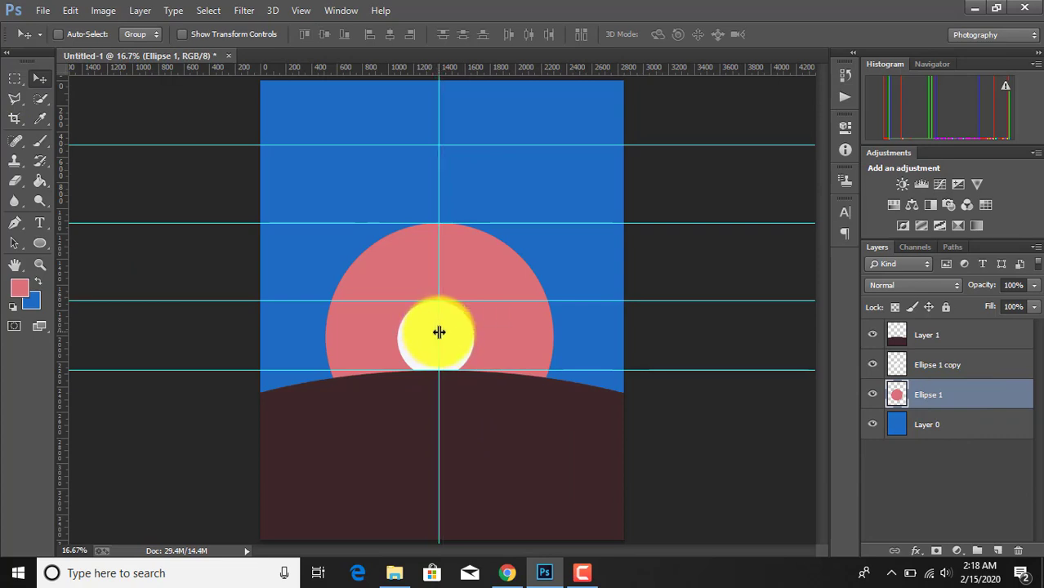
pyautogui.moveTo(987, 400); pyautogui.dragTo(997, 549)
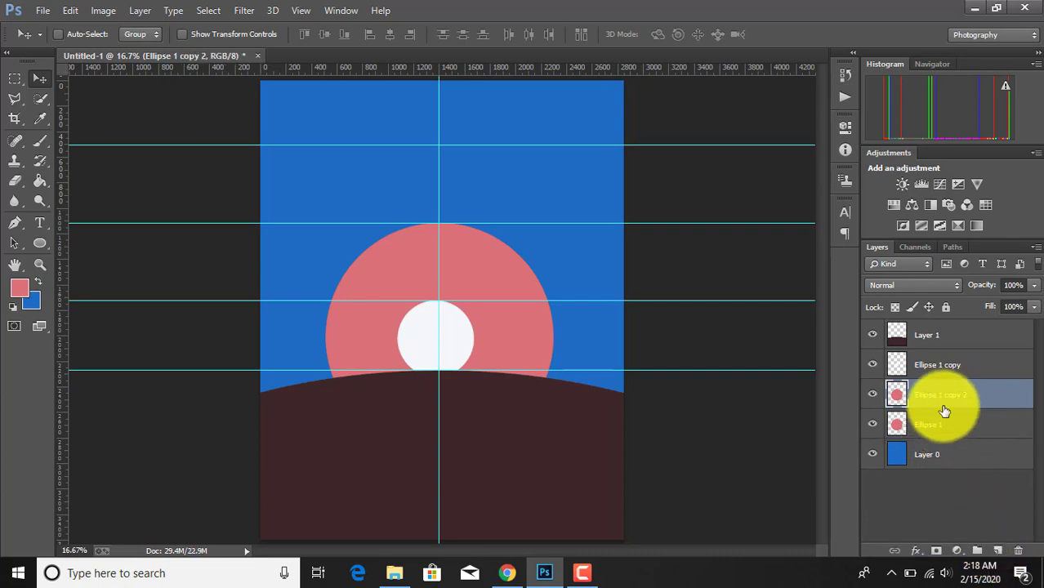
pyautogui.click(947, 429)
# - Enlarge the original Ellipse 1 to 164.26%, nudge it down-left, and commit
pyautogui.hotkey('ctrl', 't')
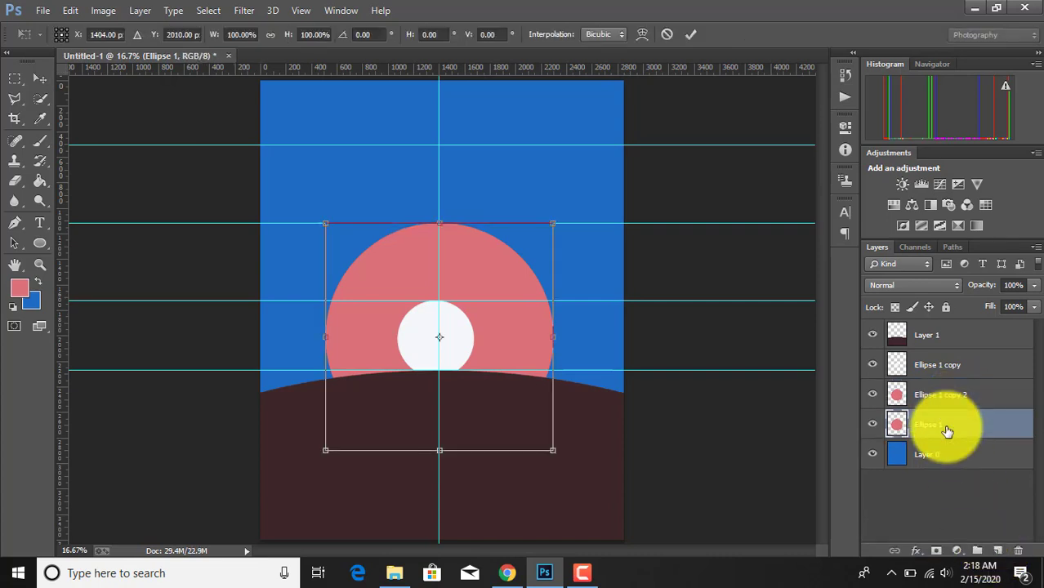
pyautogui.moveTo(555, 222); pyautogui.dragTo(615, 166)
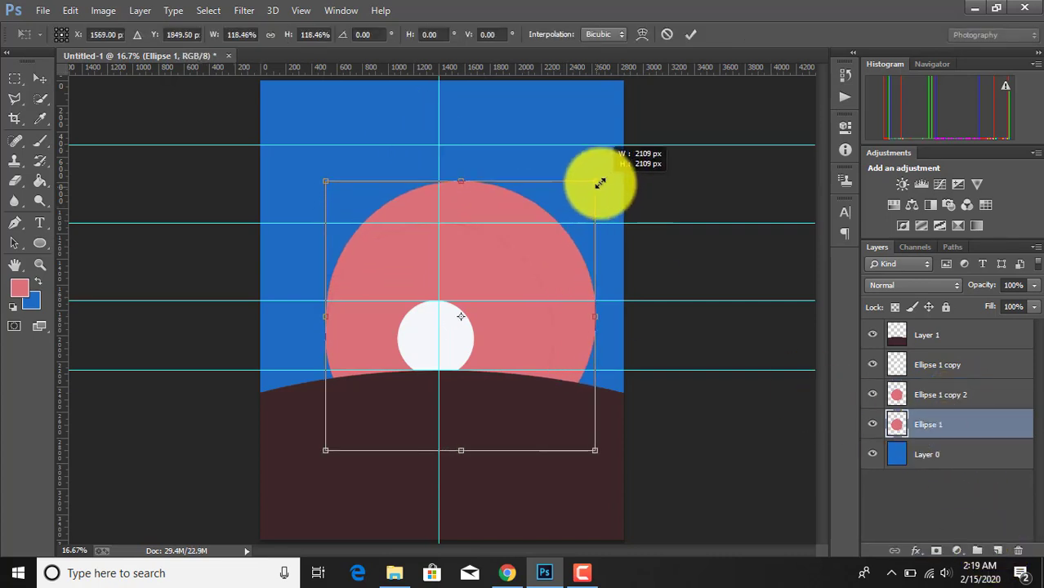
pyautogui.moveTo(312, 456); pyautogui.dragTo(258, 517)
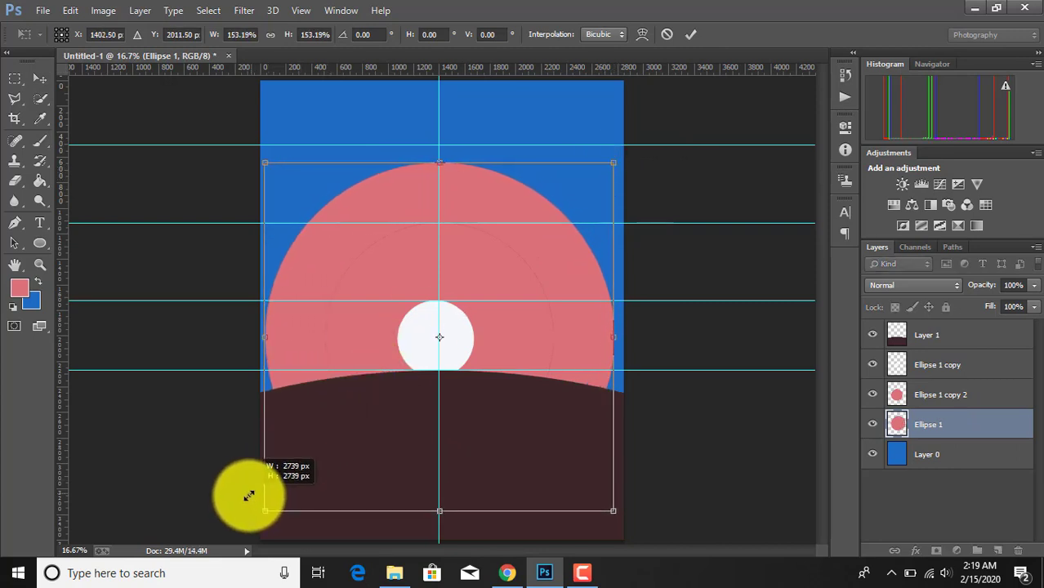
pyautogui.moveTo(615, 165); pyautogui.dragTo(629, 147)
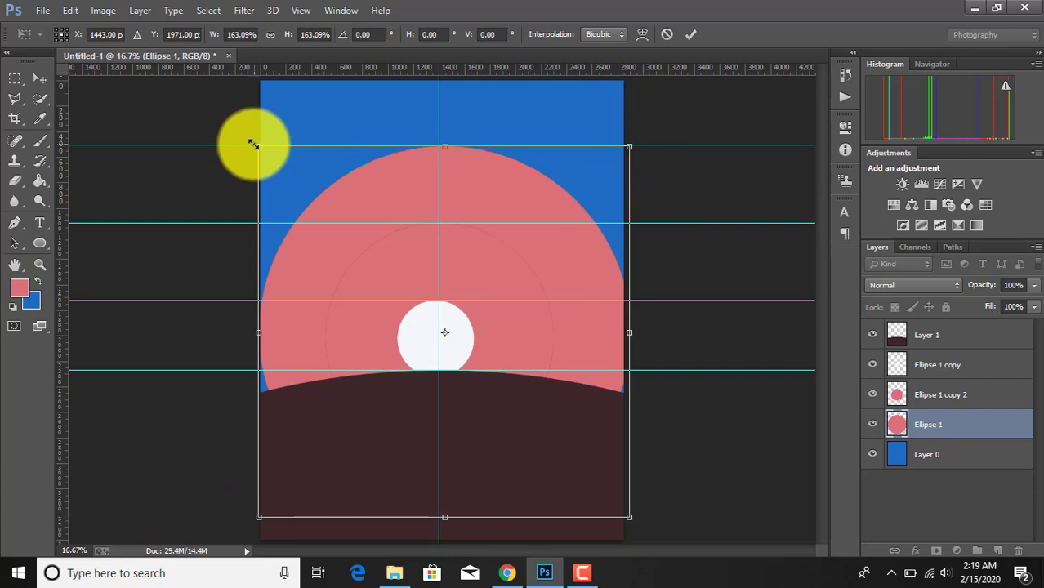
pyautogui.moveTo(253, 144); pyautogui.dragTo(250, 144)
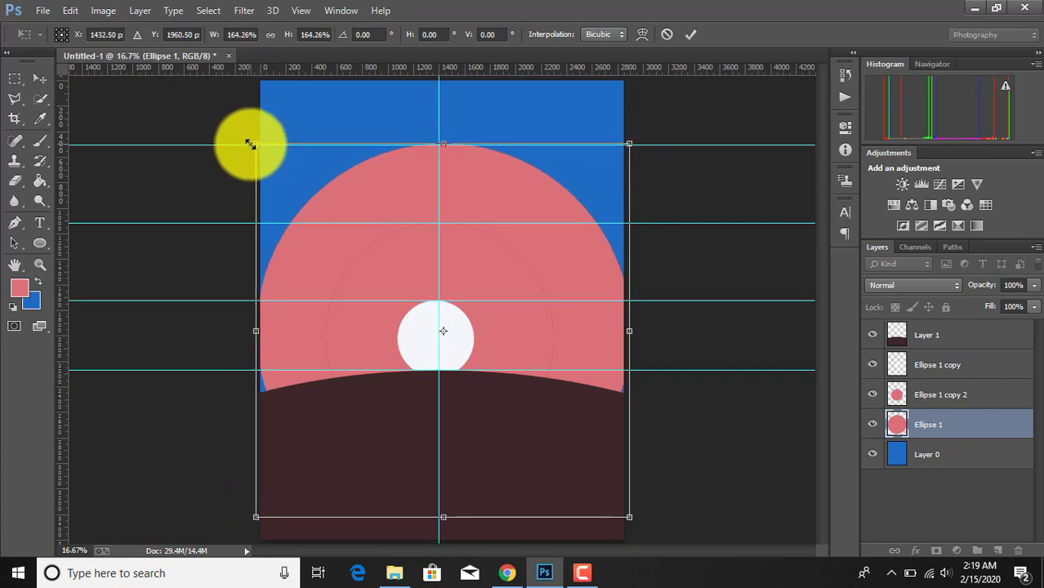
pyautogui.press('Left')
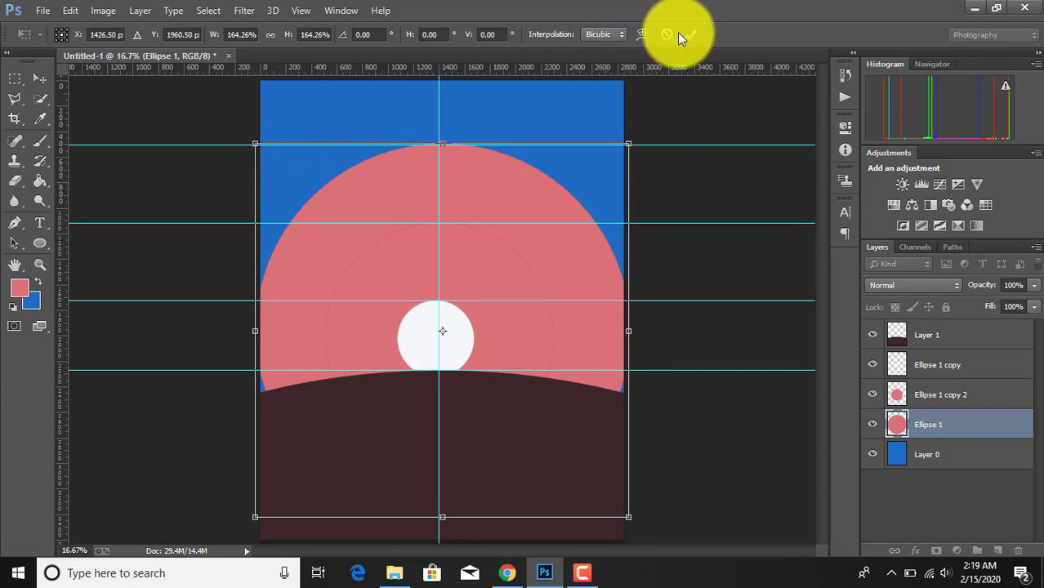
pyautogui.press('Down')
pyautogui.press('Left')
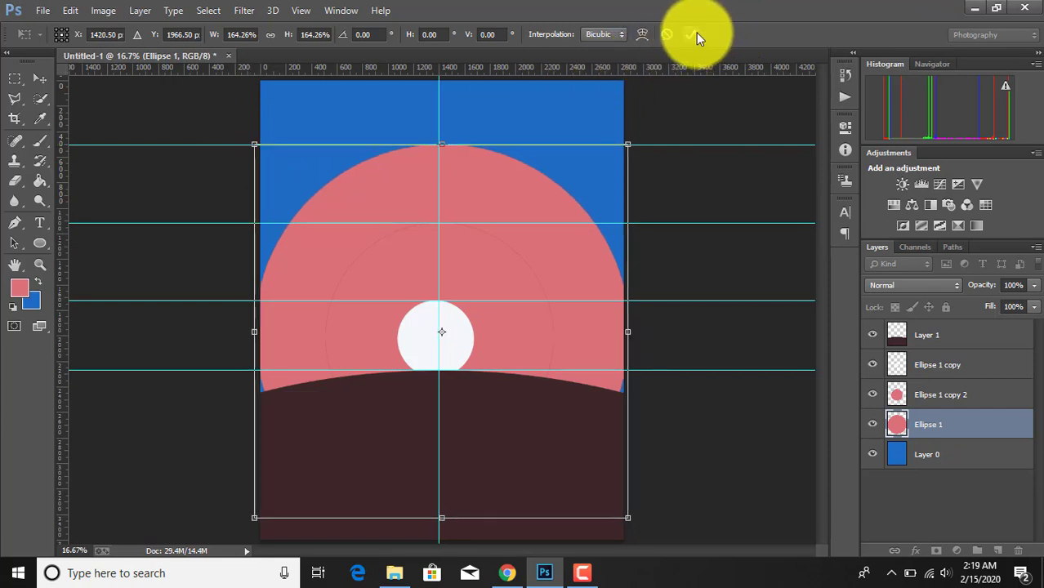
pyautogui.click(695, 32)
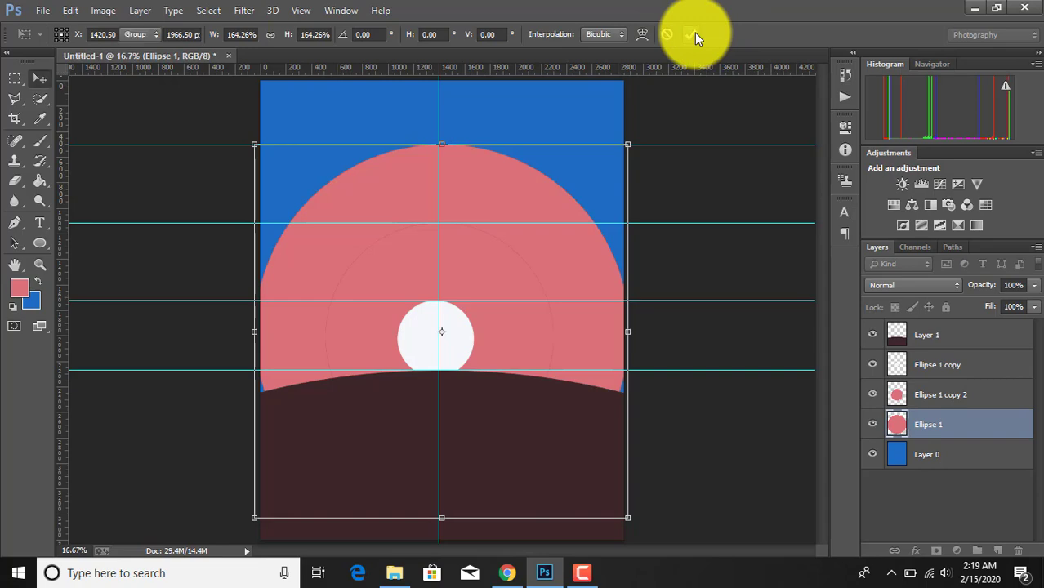
# - Load the large circle as a selection and set the foreground to deep red a04349
pyautogui.rightClick(901, 433)
pyautogui.click(865, 111)
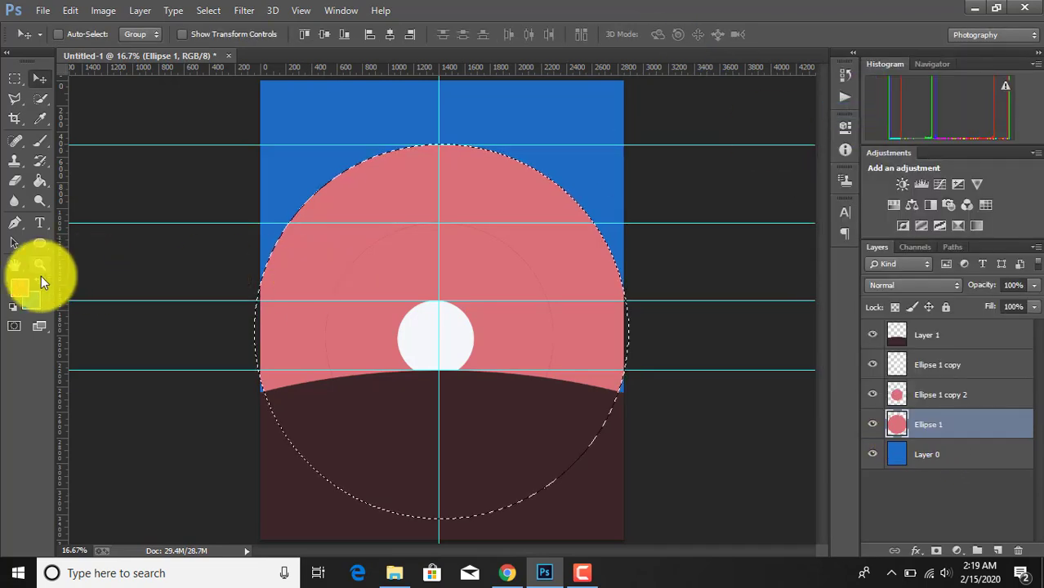
pyautogui.click(18, 290)
pyautogui.click(587, 200)
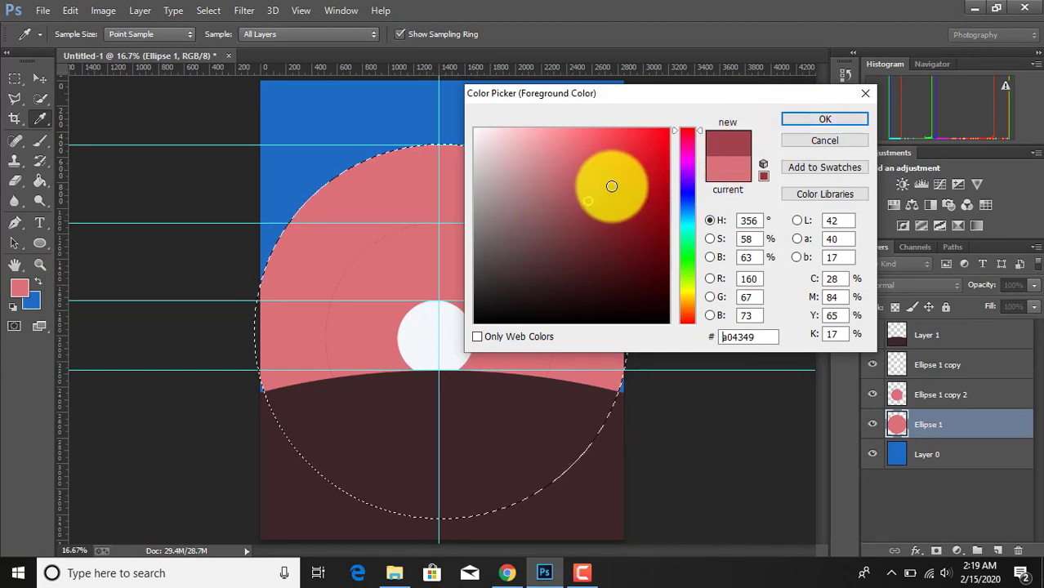
pyautogui.click(606, 191)
pyautogui.click(824, 120)
# - Fill the large circle with the deep red and duplicate it as Ellipse 1 copy 3
pyautogui.press('v')
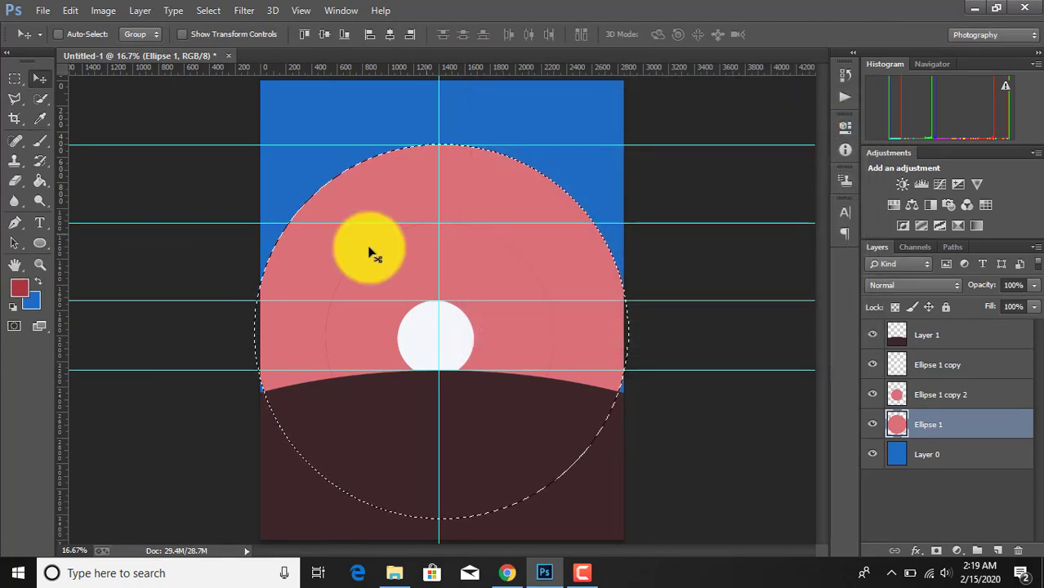
pyautogui.click(39, 180)
pyautogui.click(377, 273)
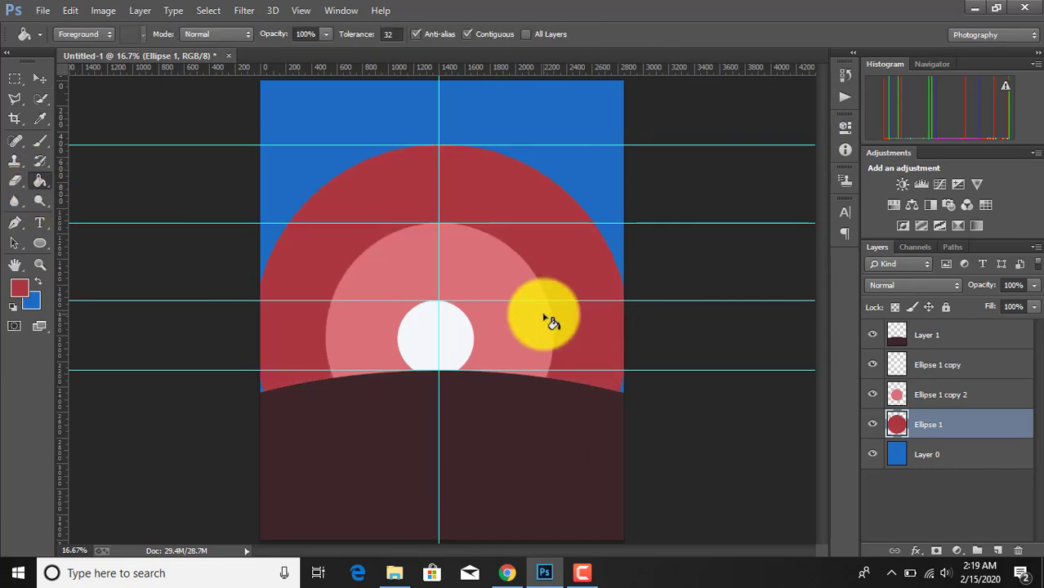
pyautogui.moveTo(968, 431); pyautogui.dragTo(998, 550)
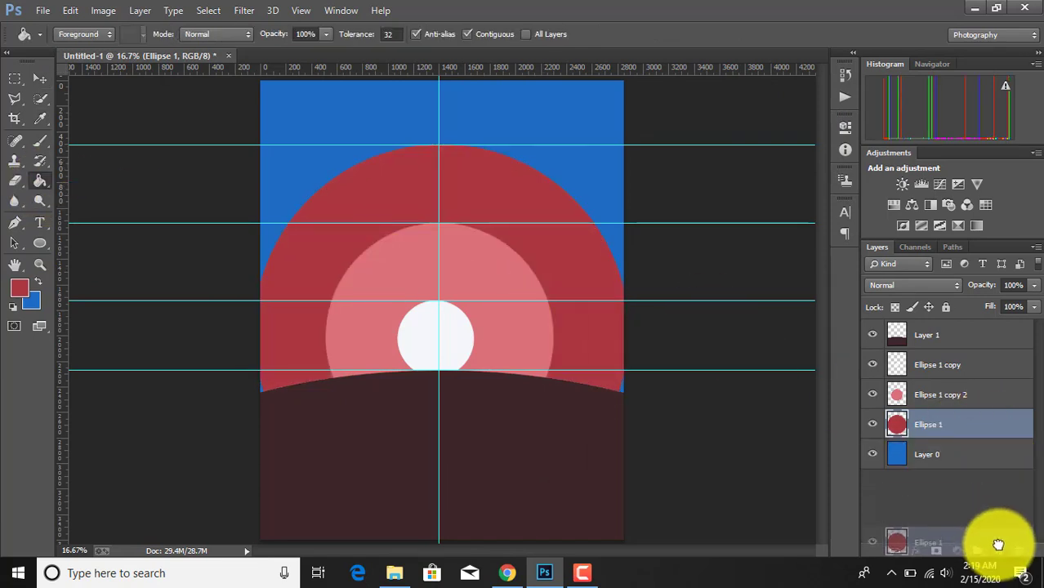
pyautogui.click(960, 458)
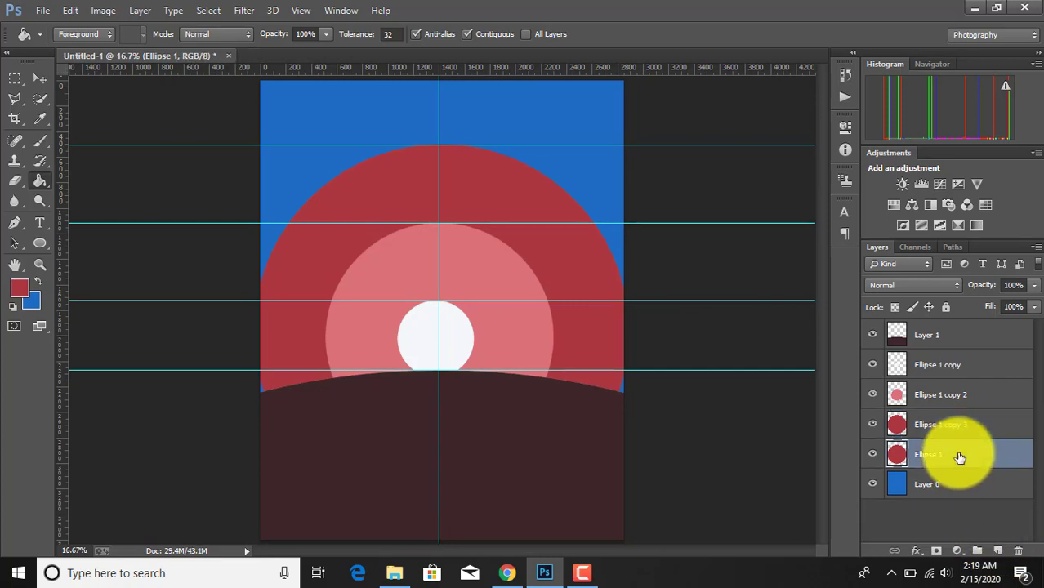
# - Enlarge Ellipse 1 to about 126.86% and commit the transform
pyautogui.hotkey('ctrl', 't')
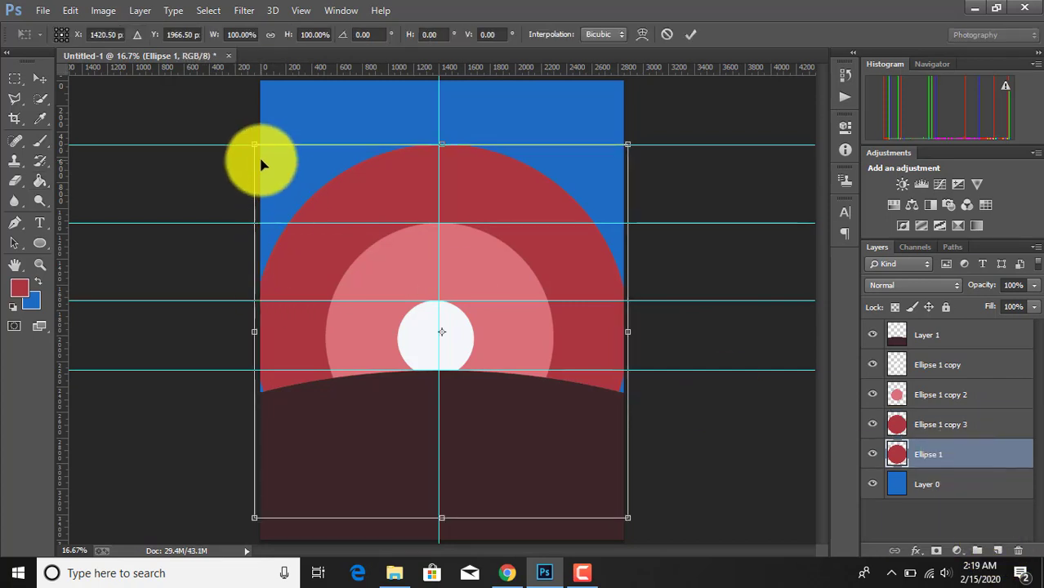
pyautogui.moveTo(255, 141); pyautogui.dragTo(178, 92)
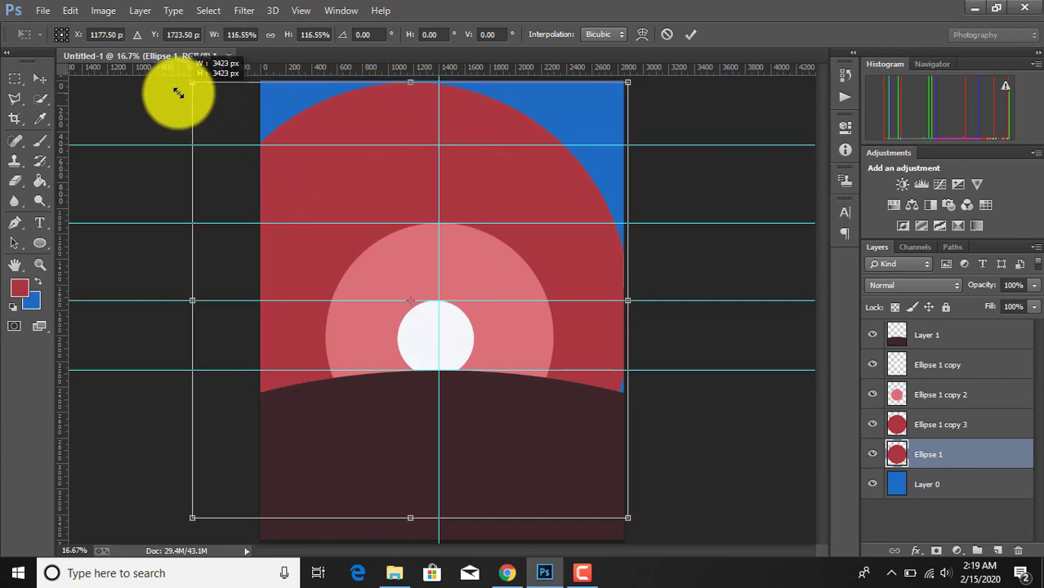
pyautogui.moveTo(627, 82); pyautogui.dragTo(690, 60)
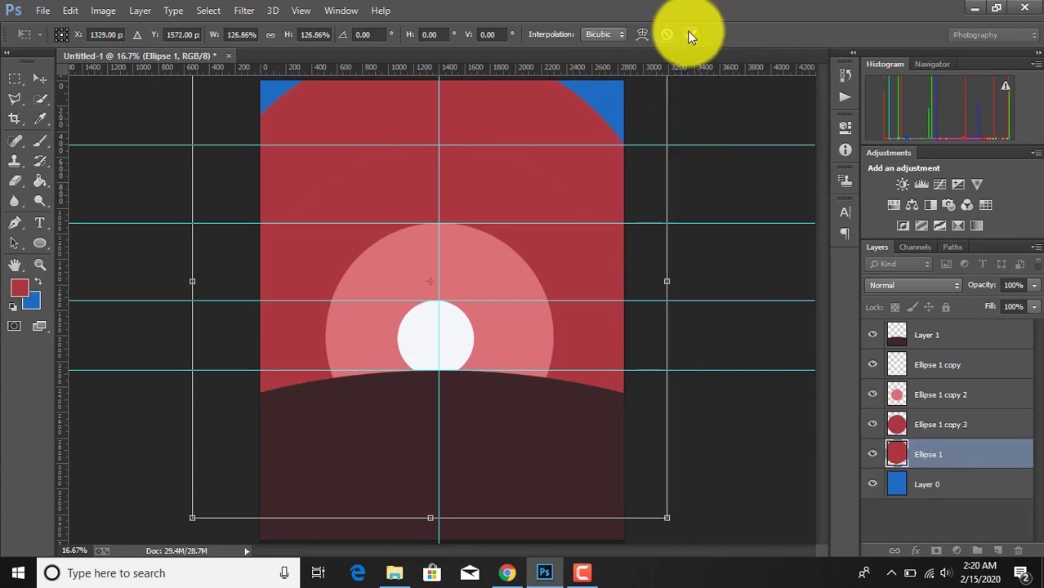
pyautogui.click(691, 34)
# - Fill the enlarged Ellipse 1 with darker crimson 7c1018
pyautogui.rightClick(898, 451)
pyautogui.click(859, 135)
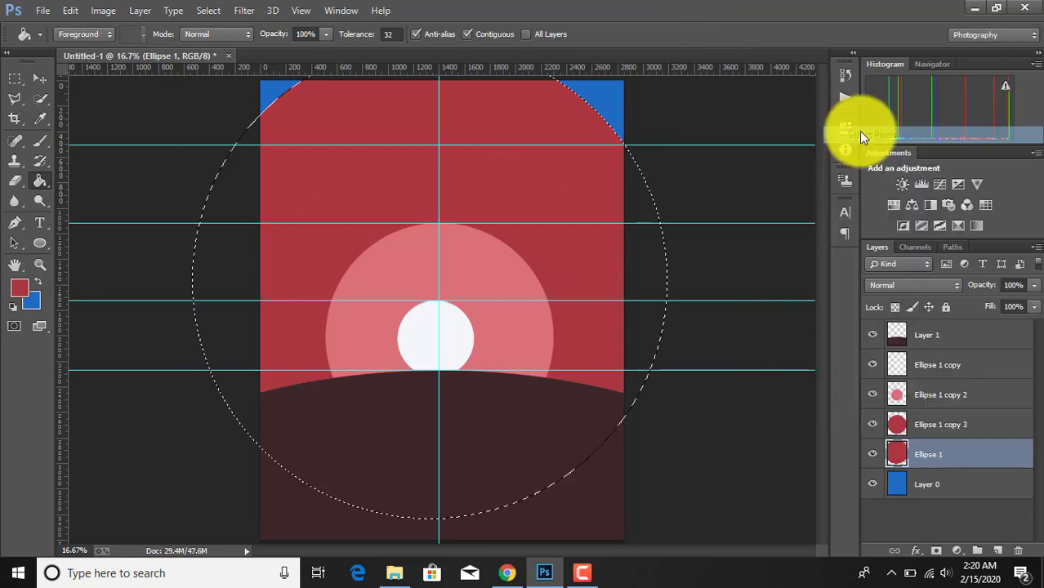
pyautogui.click(19, 287)
pyautogui.click(632, 218)
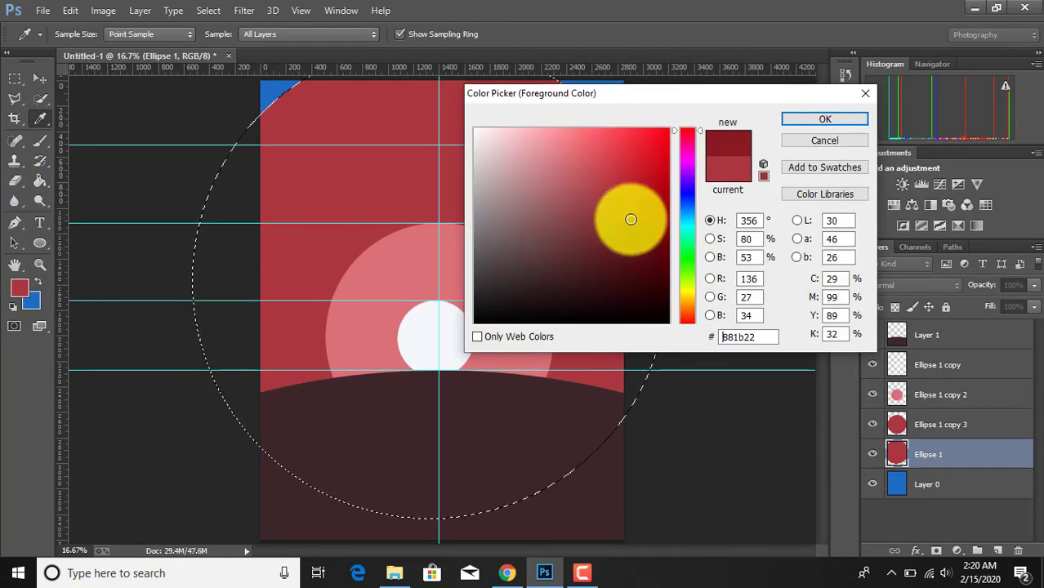
pyautogui.click(644, 229)
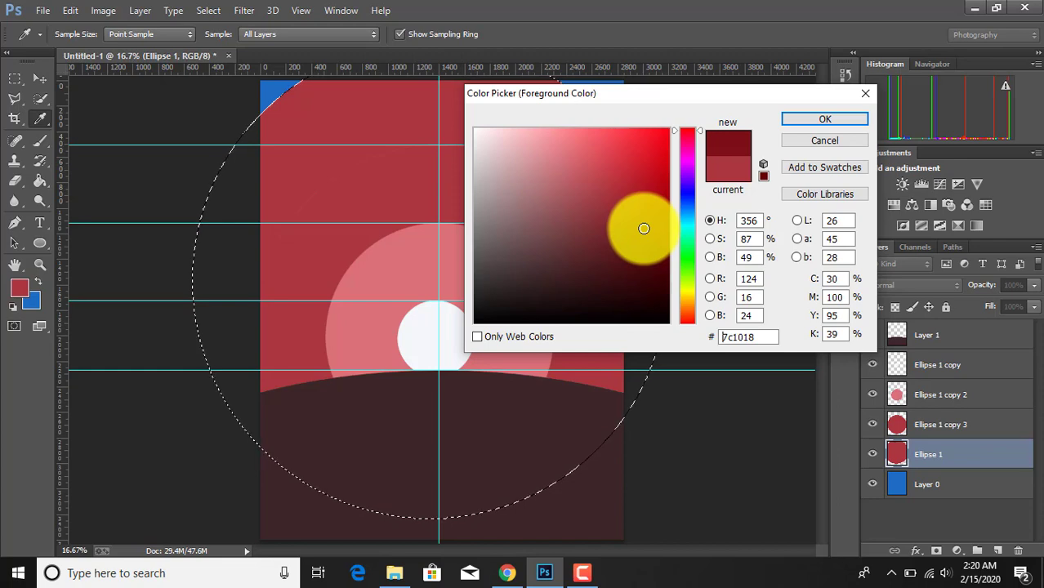
pyautogui.click(809, 119)
pyautogui.press('g')
pyautogui.click(536, 121)
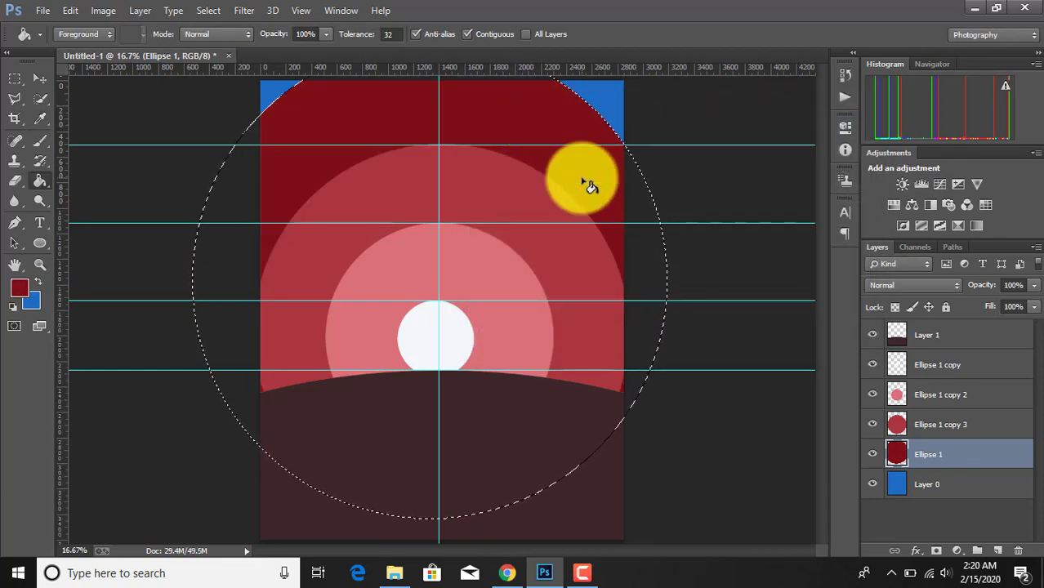
pyautogui.hotkey('ctrl', '-')
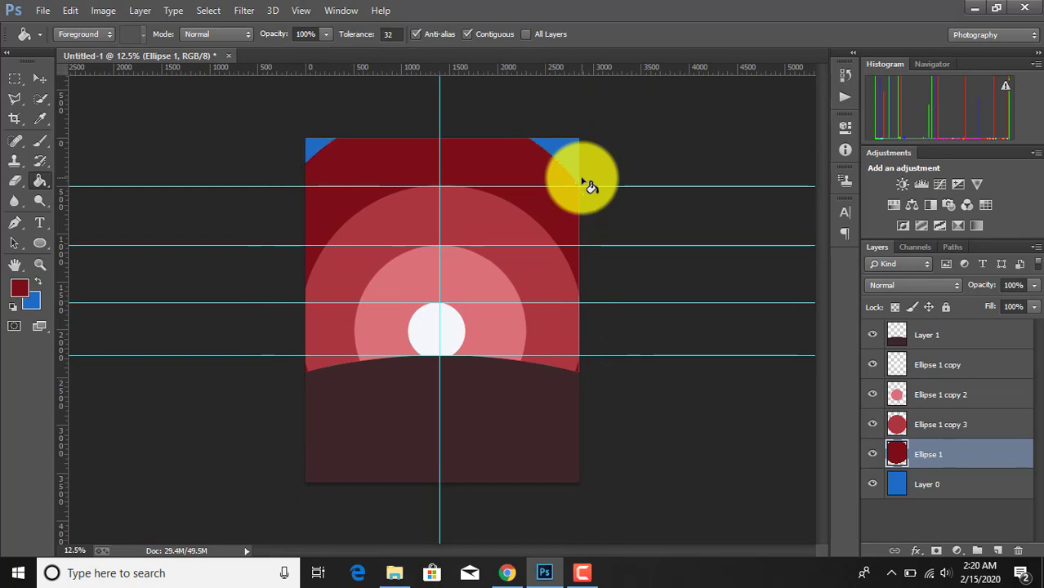
# - Shrink the outer circle to about 94%, nudge it up slightly, and commit
pyautogui.hotkey('ctrl', 't')
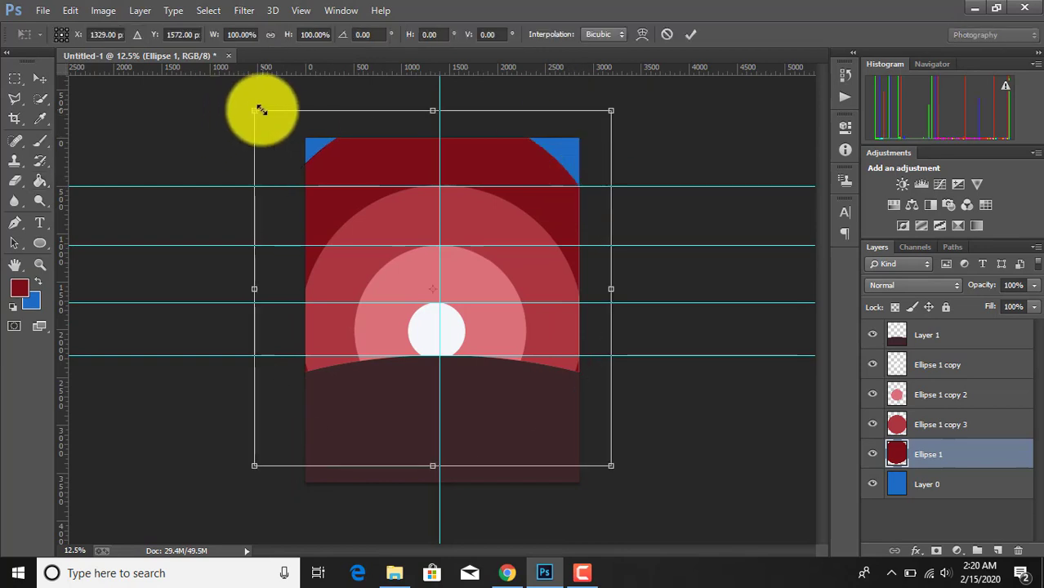
pyautogui.moveTo(254, 110); pyautogui.dragTo(263, 119)
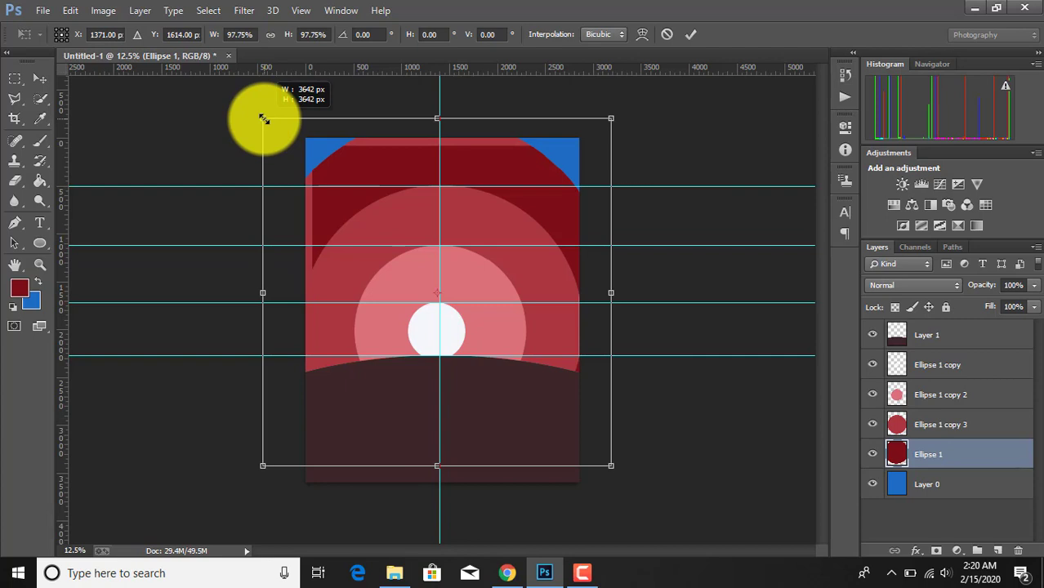
pyautogui.moveTo(263, 118); pyautogui.dragTo(278, 131)
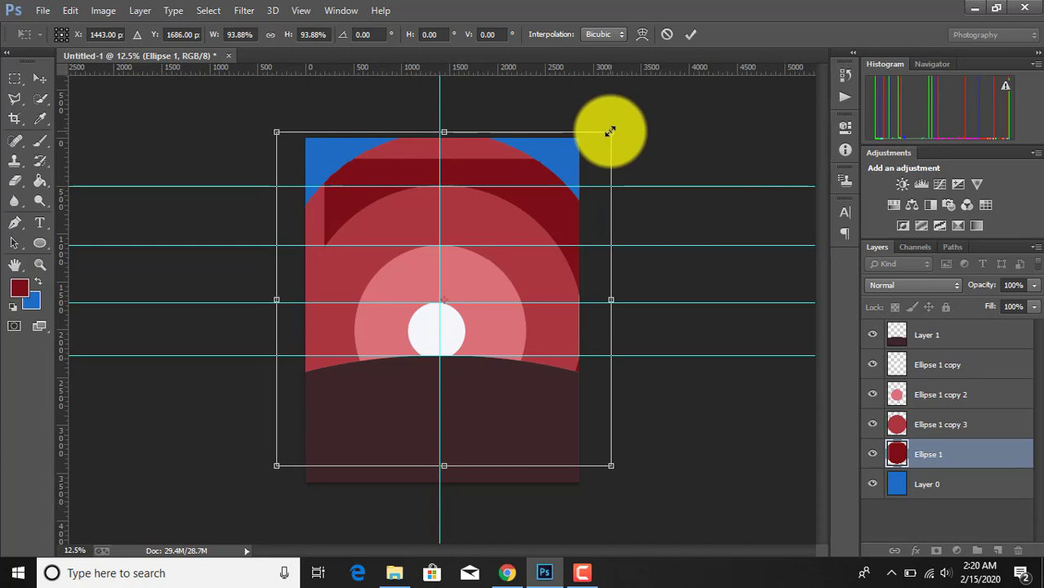
pyautogui.moveTo(607, 131); pyautogui.dragTo(609, 129)
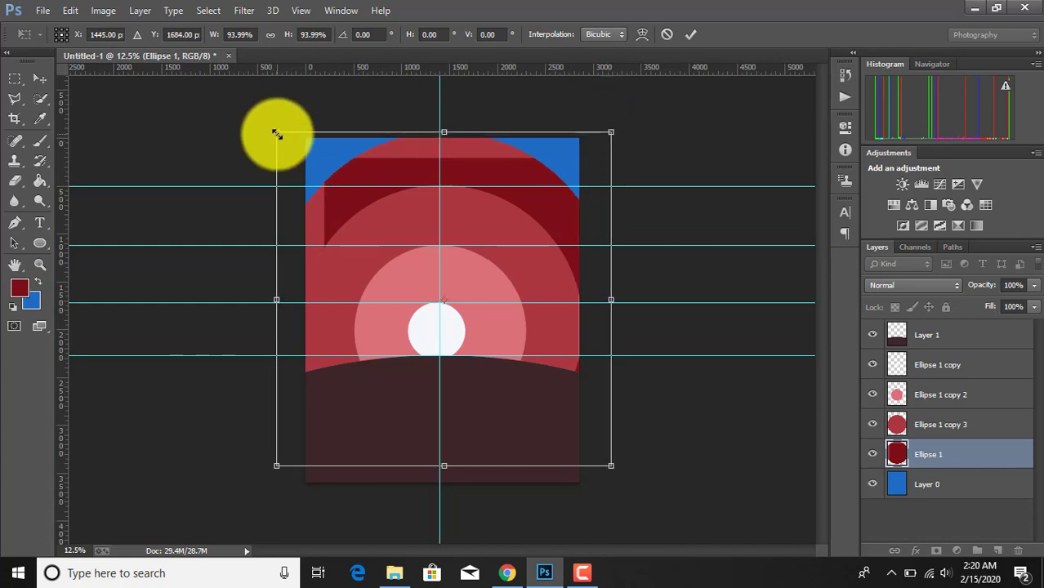
pyautogui.press('Up')
pyautogui.press('Up')
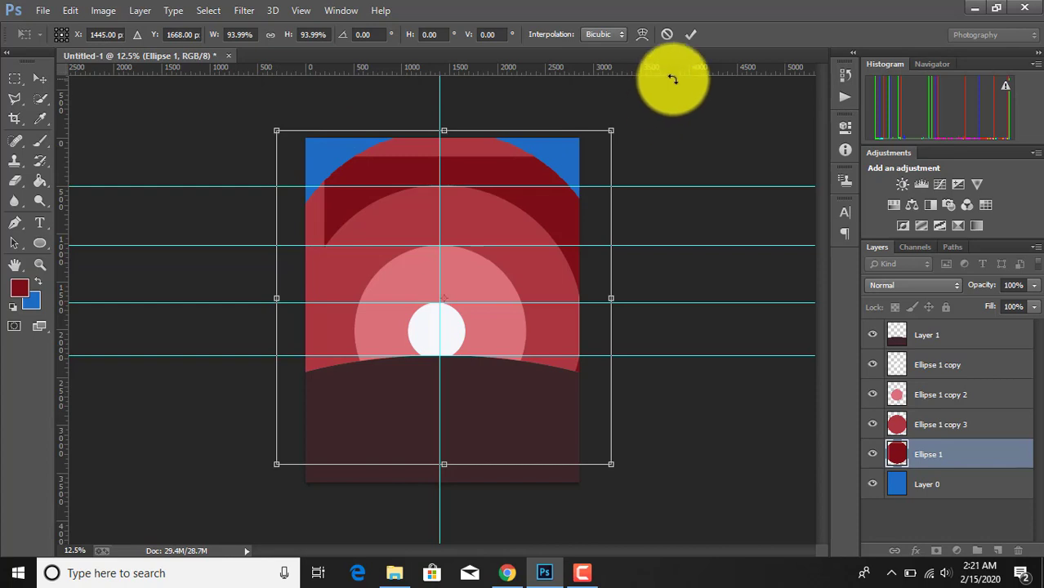
pyautogui.hotkey('ctrl', '+')
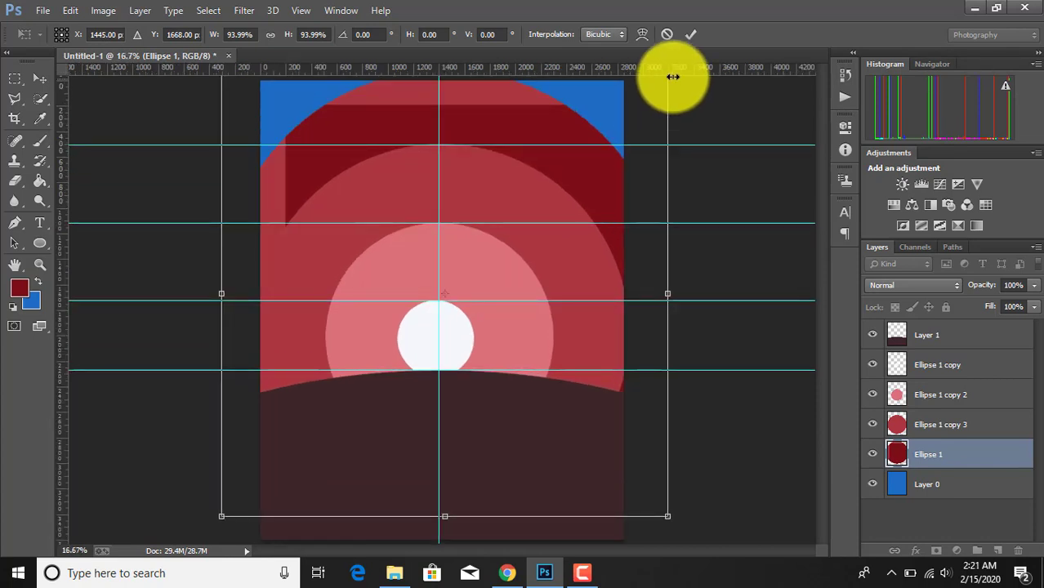
pyautogui.press('Up')
pyautogui.press('Up')
pyautogui.press('Up')
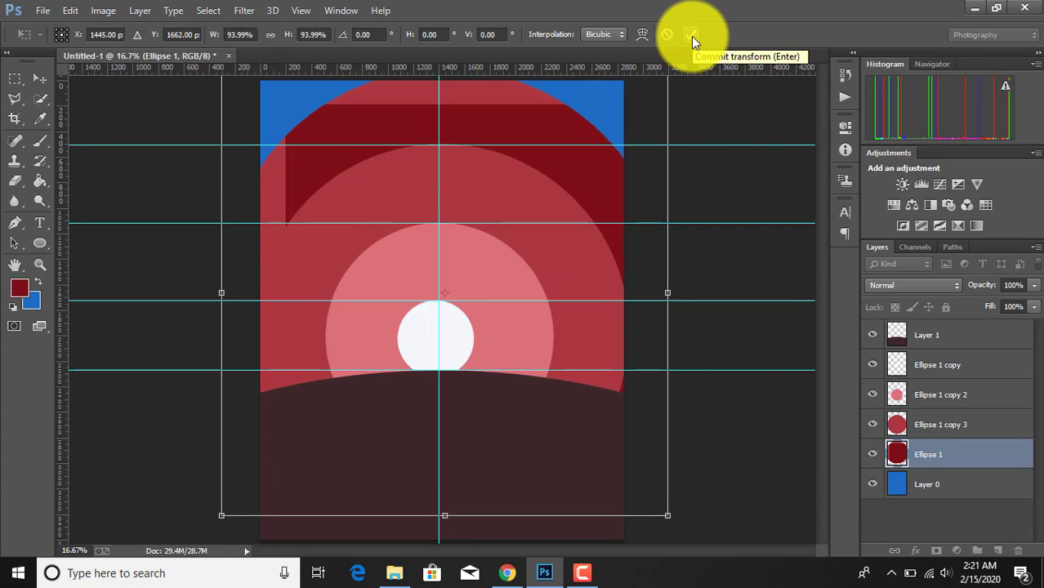
pyautogui.press('Up')
pyautogui.press('Up')
pyautogui.press('Up')
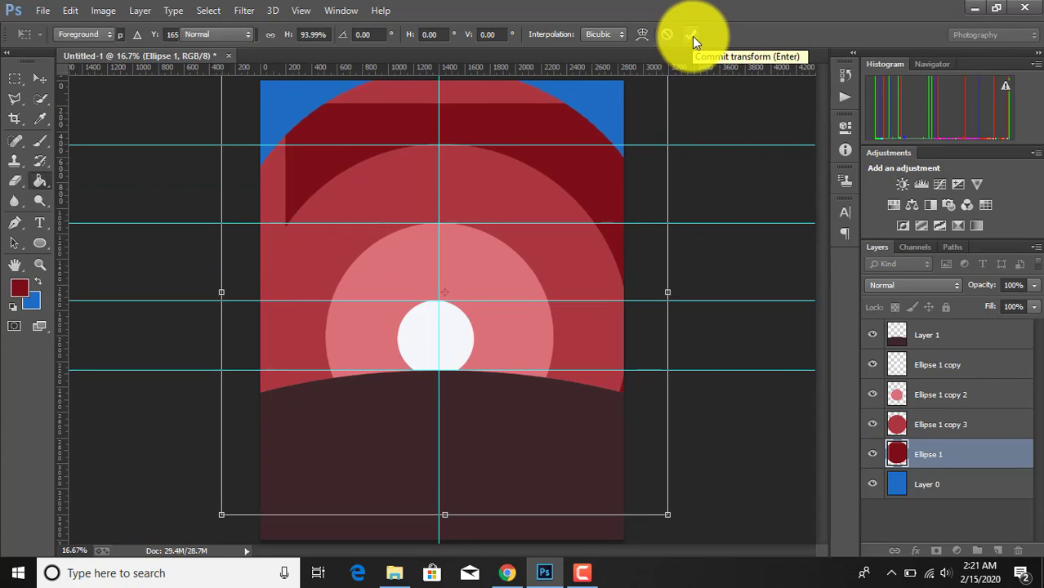
pyautogui.click(691, 36)
# - Fill the leftover lighter strips of the outer circle solid dark red and deselect
pyautogui.rightClick(919, 459)
pyautogui.click(918, 459)
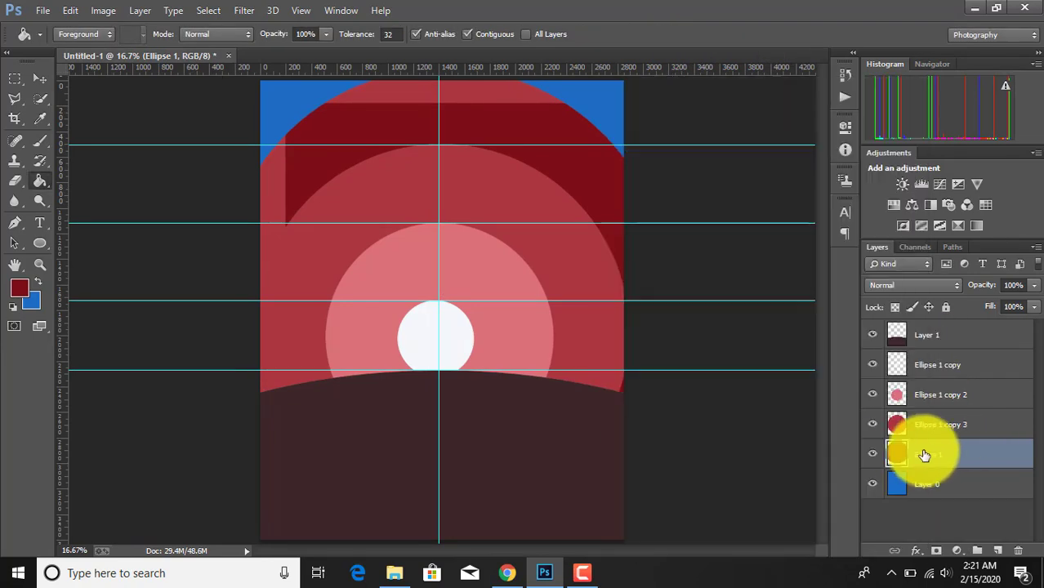
pyautogui.rightClick(897, 452)
pyautogui.click(869, 129)
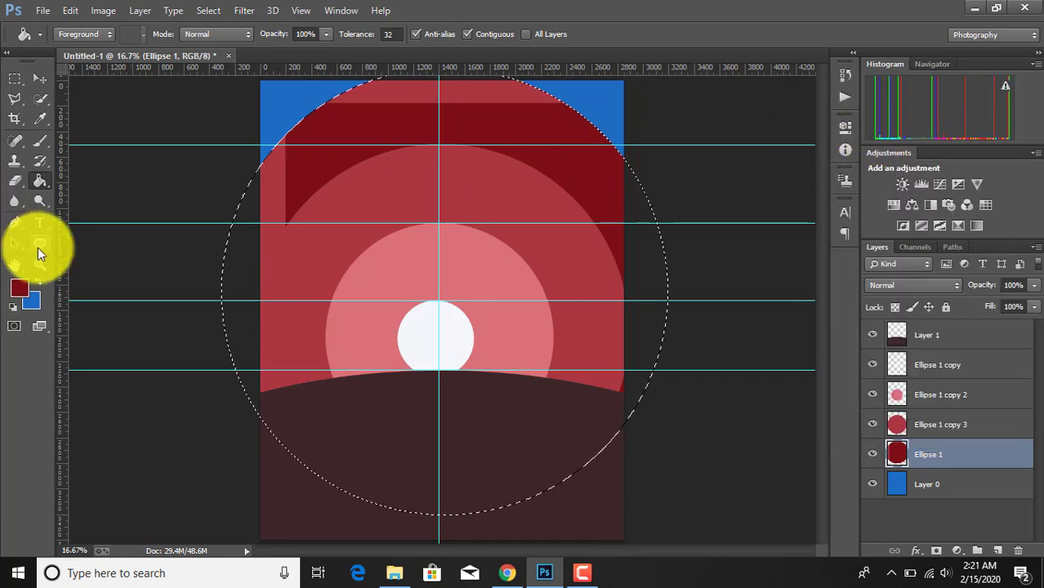
pyautogui.click(282, 179)
pyautogui.click(396, 101)
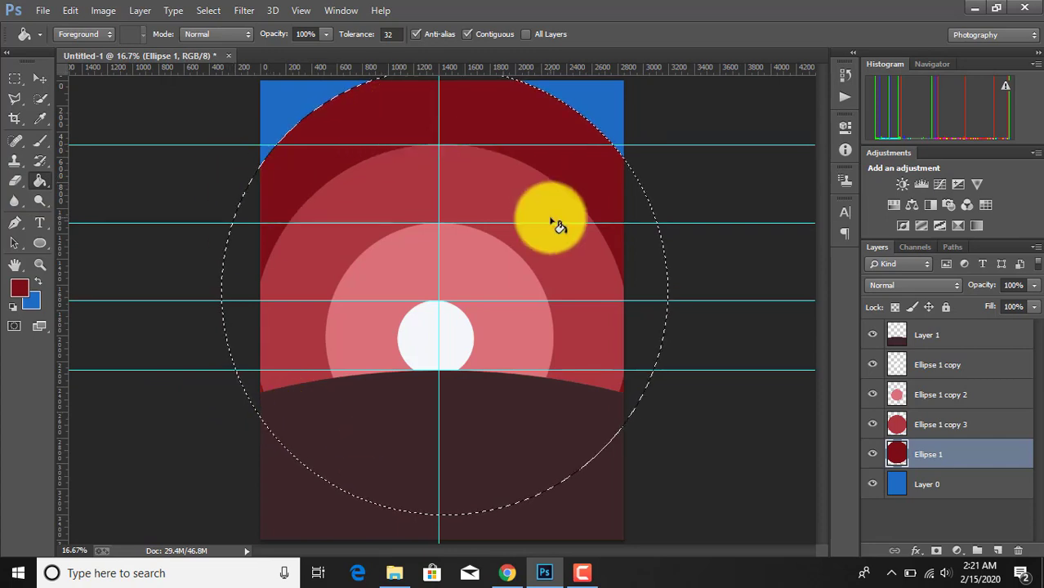
pyautogui.hotkey('ctrl', 'd')
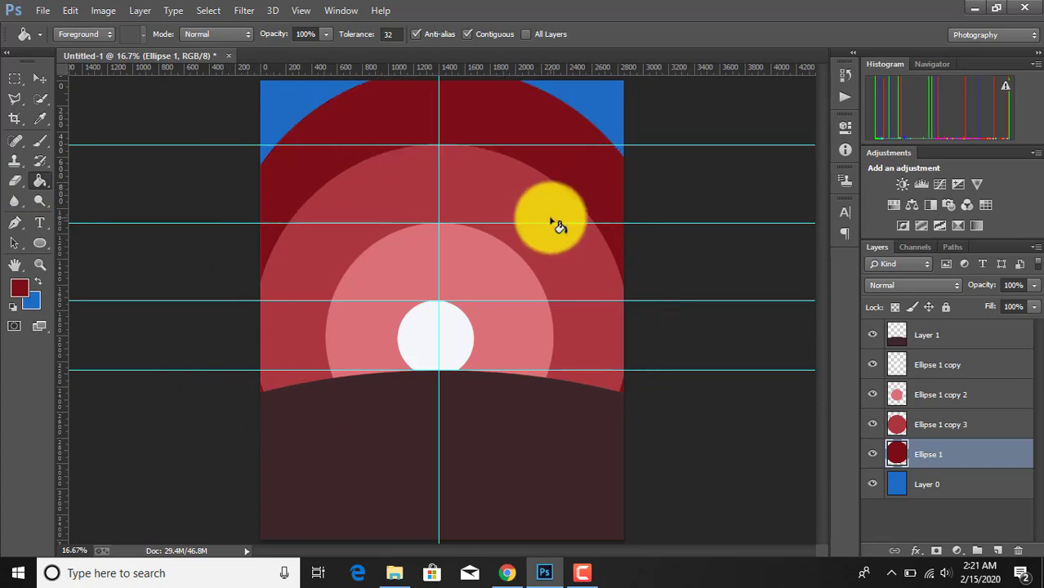
pyautogui.click(43, 79)
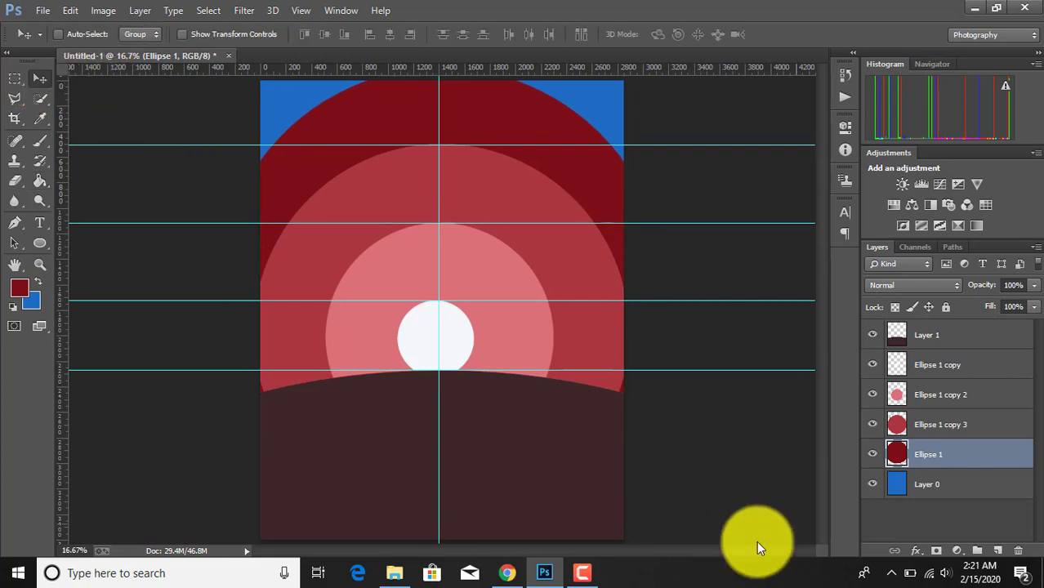
# - Fill the blue background Layer 0 with a very dark maroon red
pyautogui.click(940, 486)
pyautogui.click(20, 288)
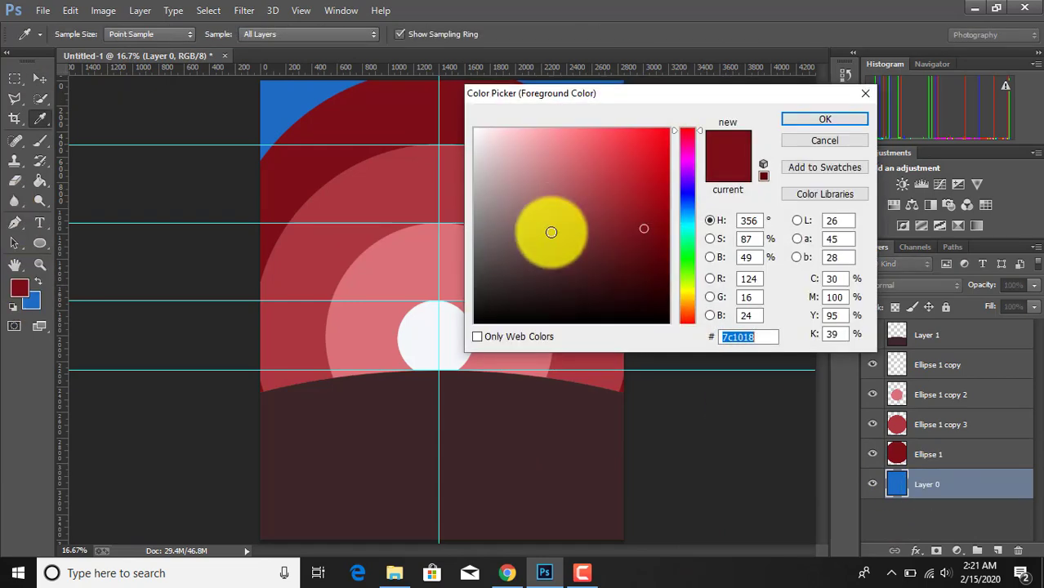
pyautogui.click(631, 264)
pyautogui.moveTo(639, 257); pyautogui.dragTo(663, 257)
pyautogui.click(813, 124)
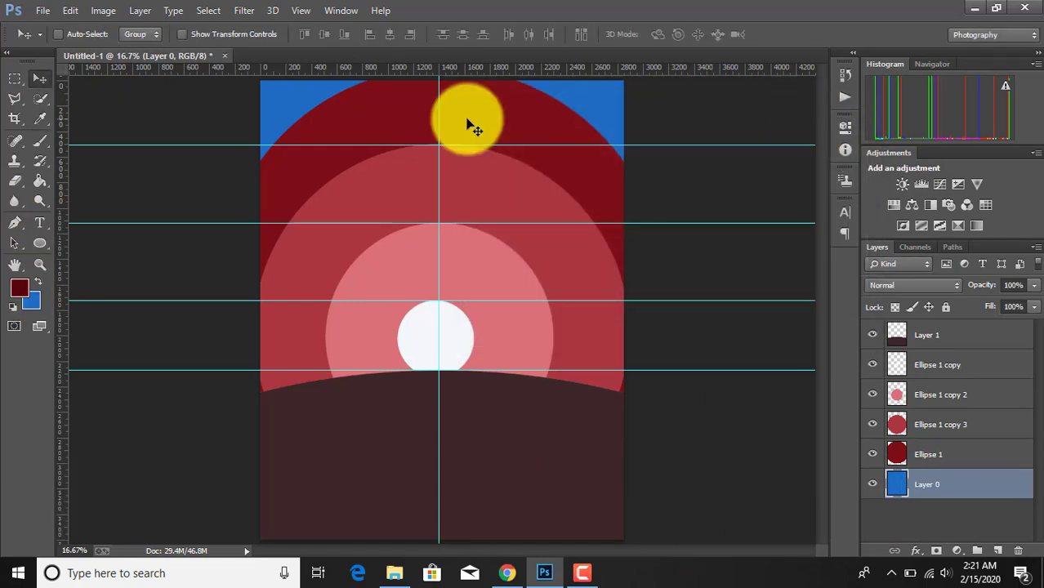
pyautogui.click(41, 181)
pyautogui.click(428, 413)
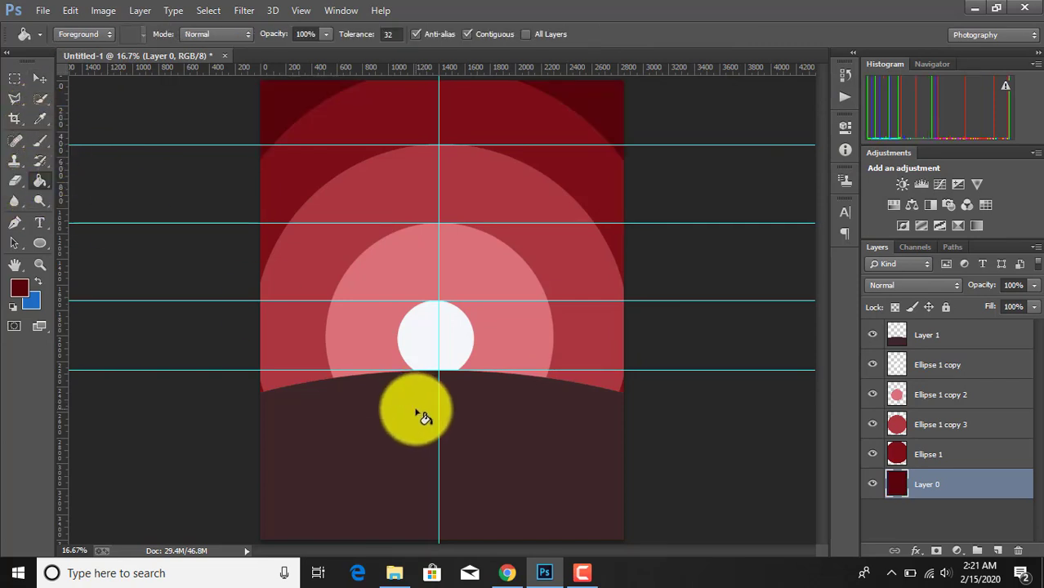
# - Remove the four horizontal guides, the vertical centre guide and the last guide
pyautogui.click(40, 79)
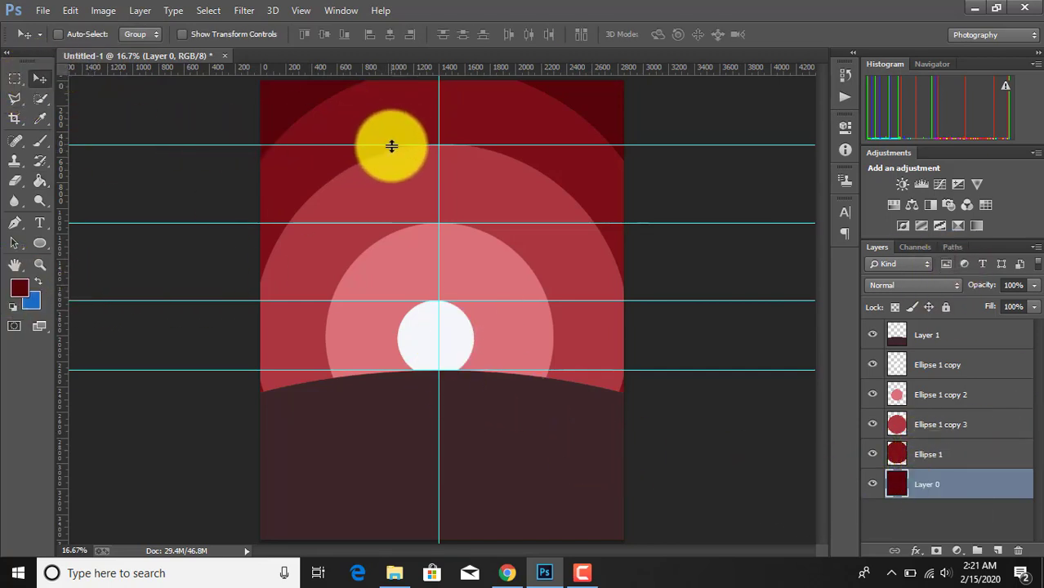
pyautogui.moveTo(392, 145); pyautogui.dragTo(397, 63)
pyautogui.moveTo(404, 222); pyautogui.dragTo(413, 66)
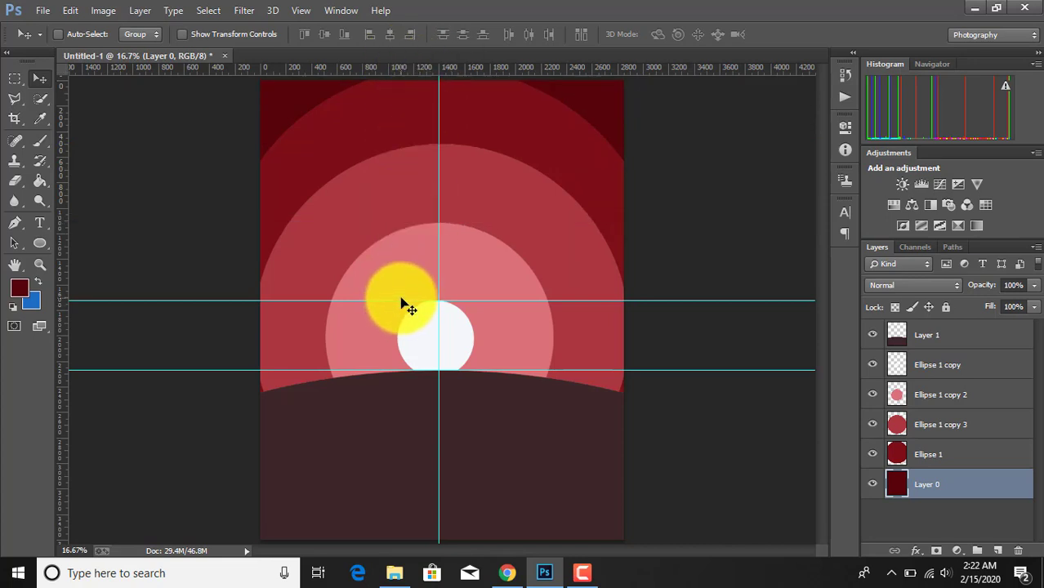
pyautogui.moveTo(402, 302); pyautogui.dragTo(402, 65)
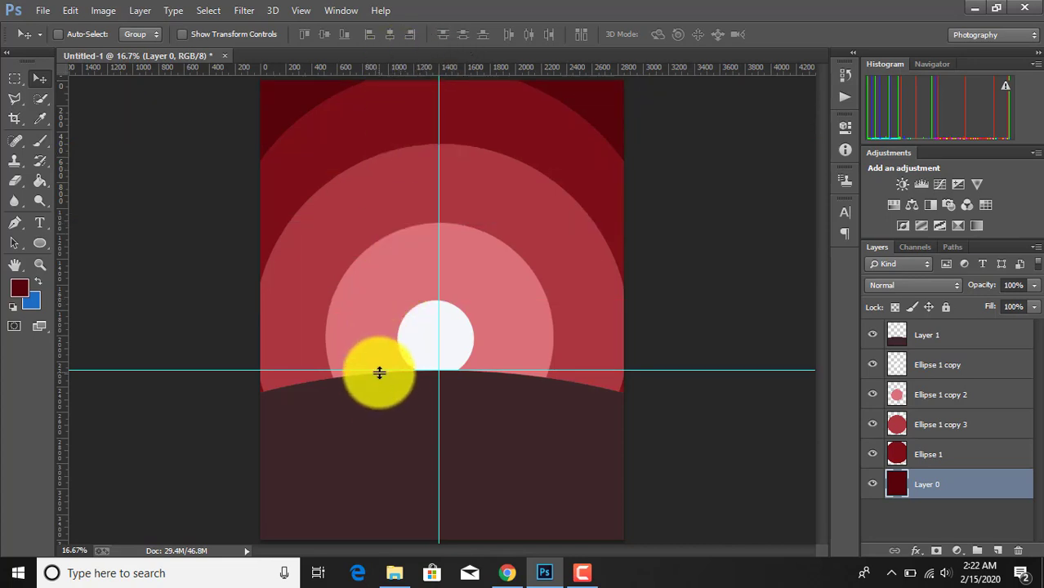
pyautogui.moveTo(381, 371); pyautogui.dragTo(382, 80)
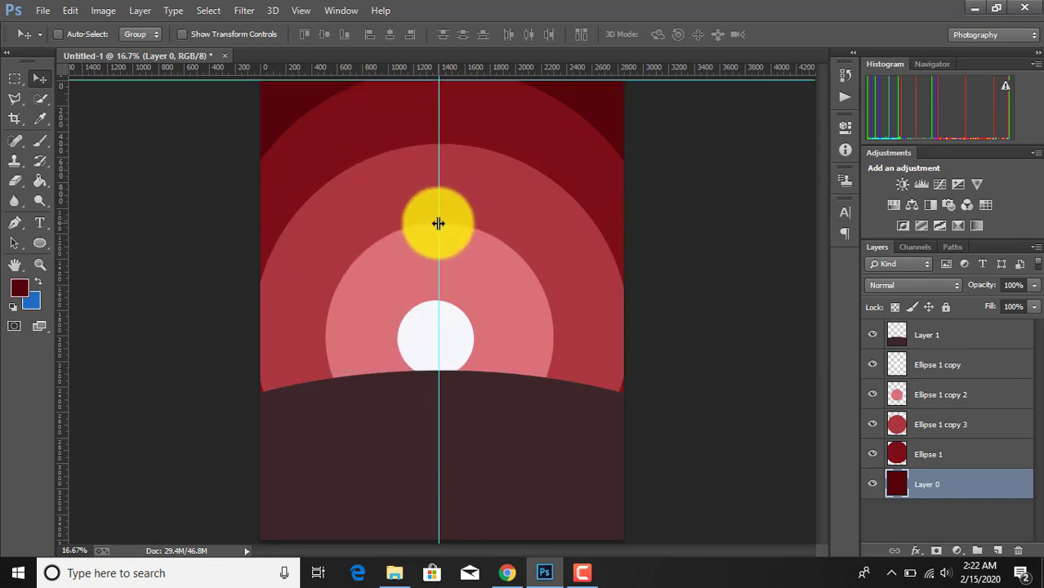
pyautogui.moveTo(442, 226); pyautogui.dragTo(64, 228)
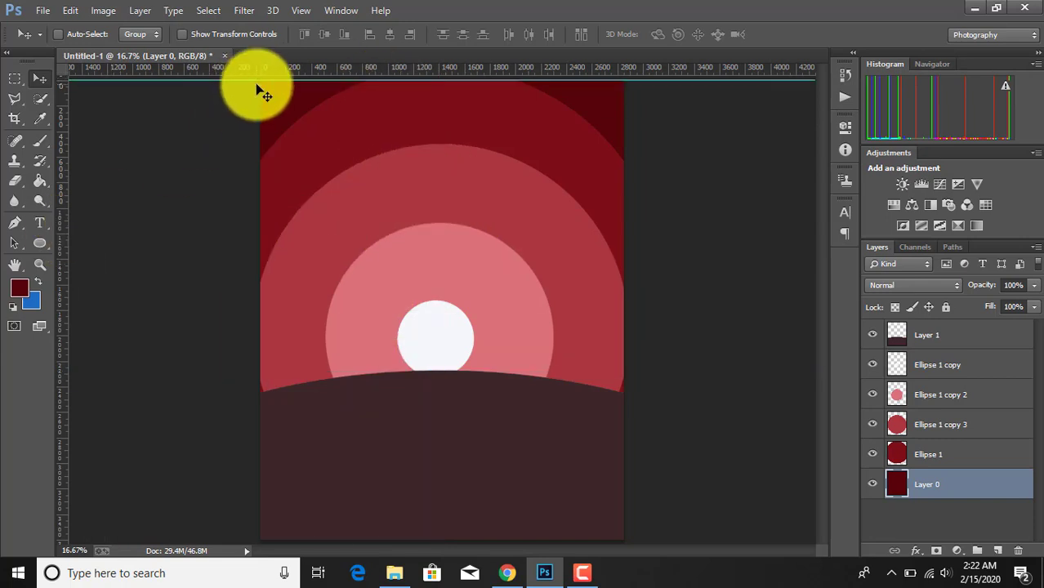
pyautogui.moveTo(257, 83); pyautogui.dragTo(259, 65)
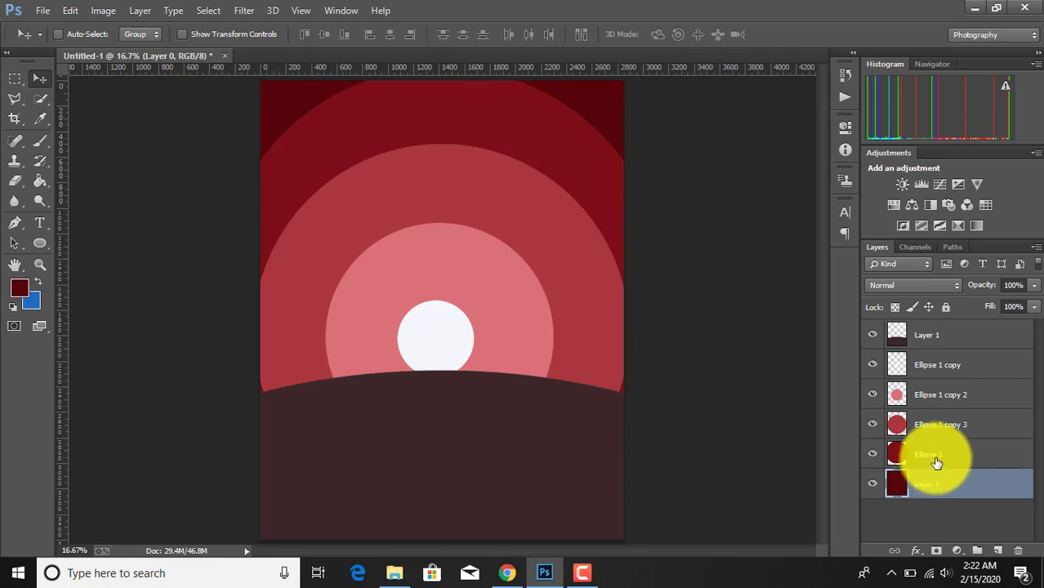
# - With Layer 1 selected, Place Linked the man-on-mountain image from Desktop > Stocks
pyautogui.click(939, 337)
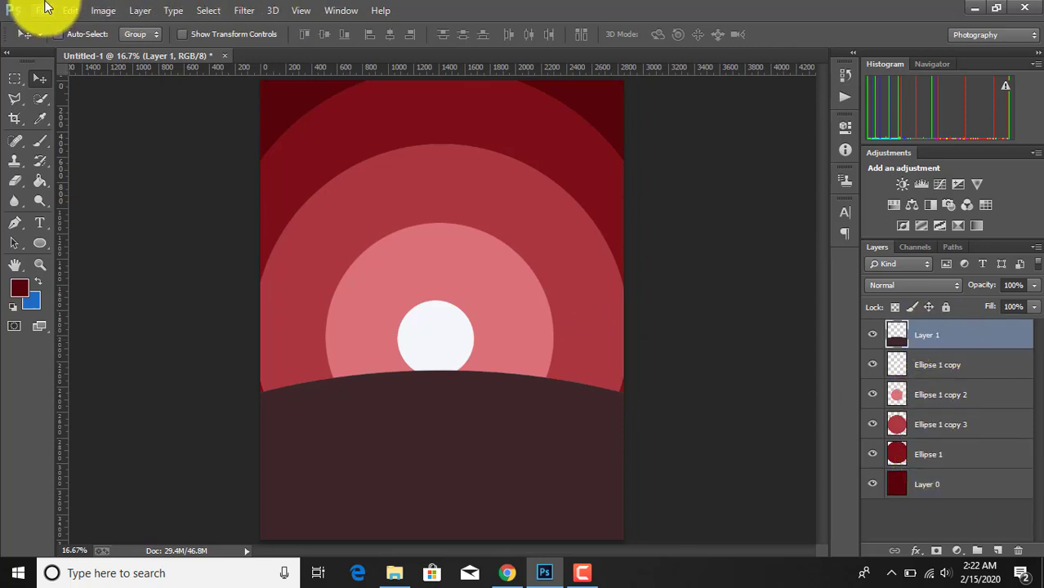
pyautogui.click(45, 9)
pyautogui.click(92, 246)
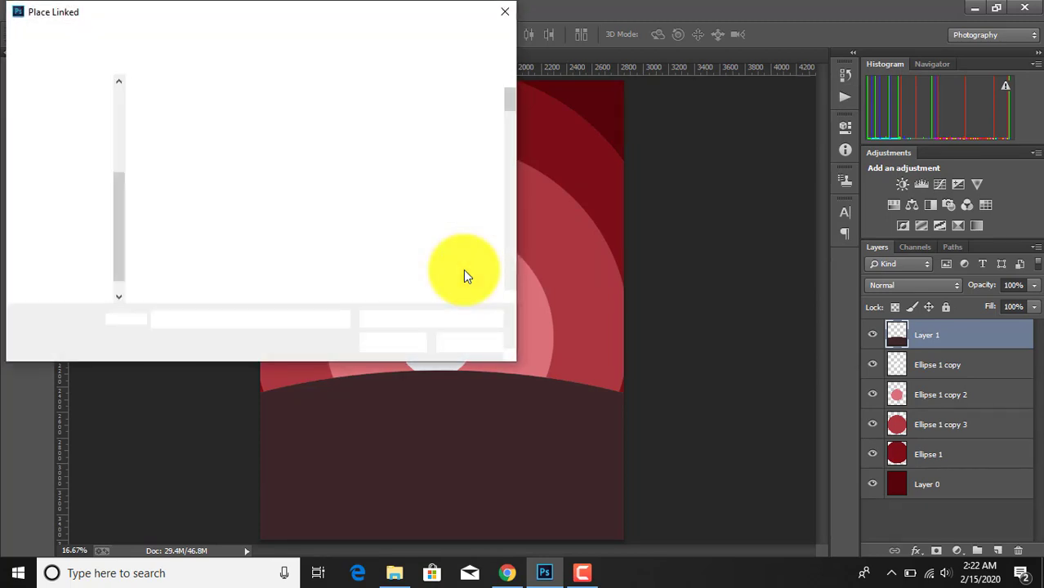
pyautogui.scroll(-1, 441, 262)
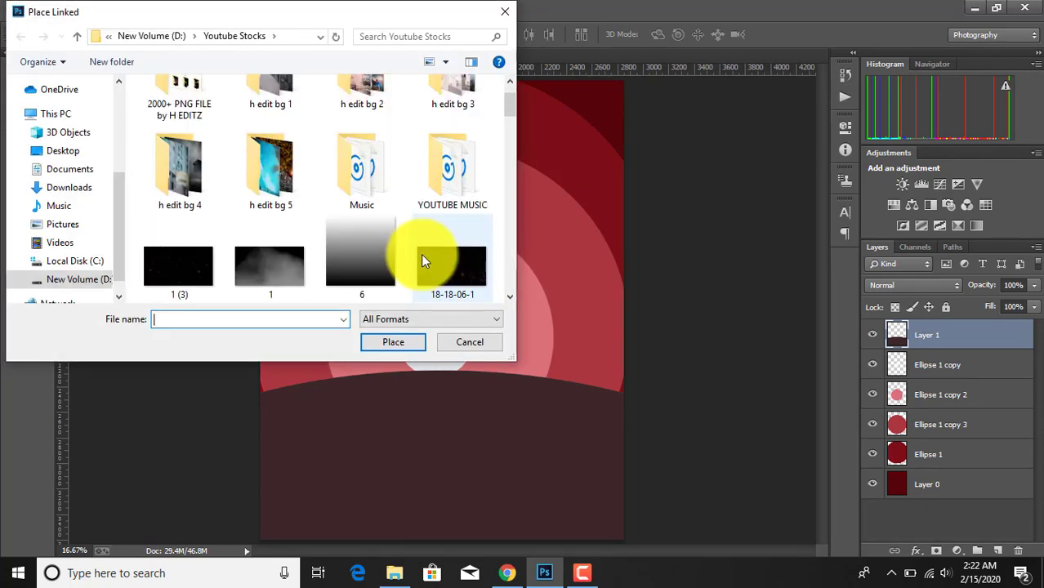
pyautogui.click(65, 152)
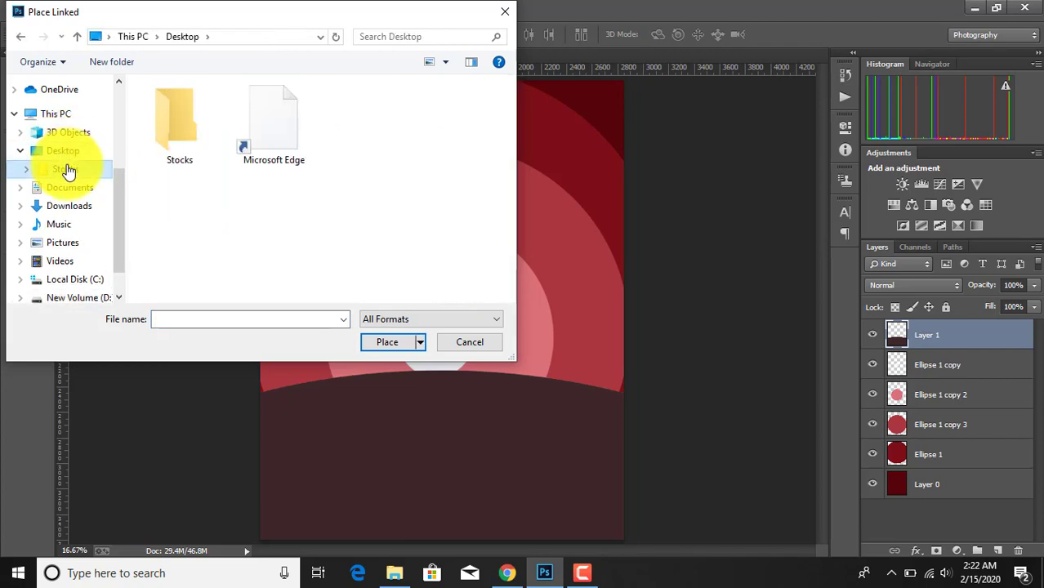
pyautogui.click(68, 170)
pyautogui.scroll(-1, 419, 233)
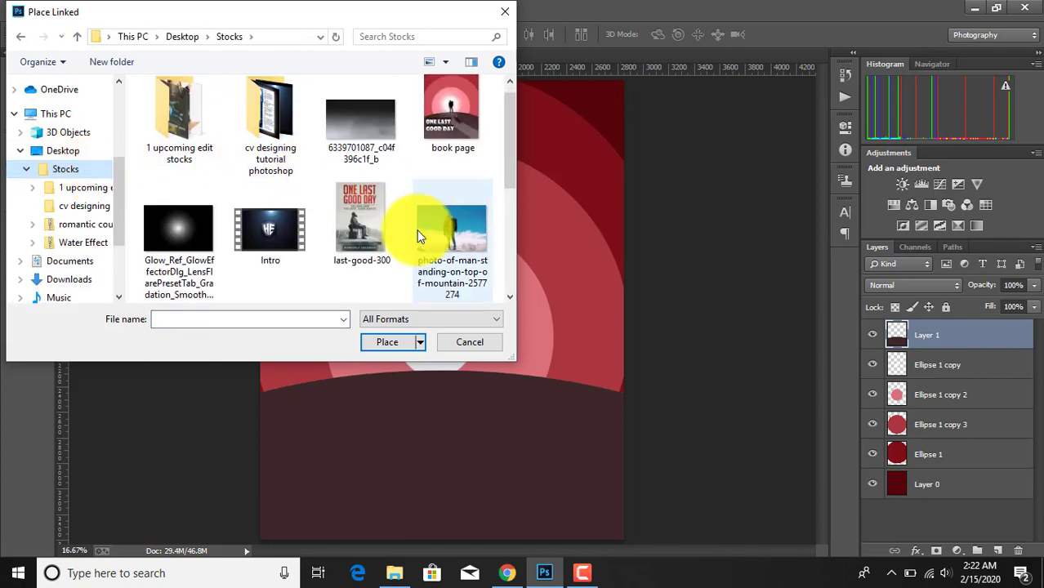
pyautogui.scroll(-2, 420, 237)
pyautogui.doubleClick(200, 237)
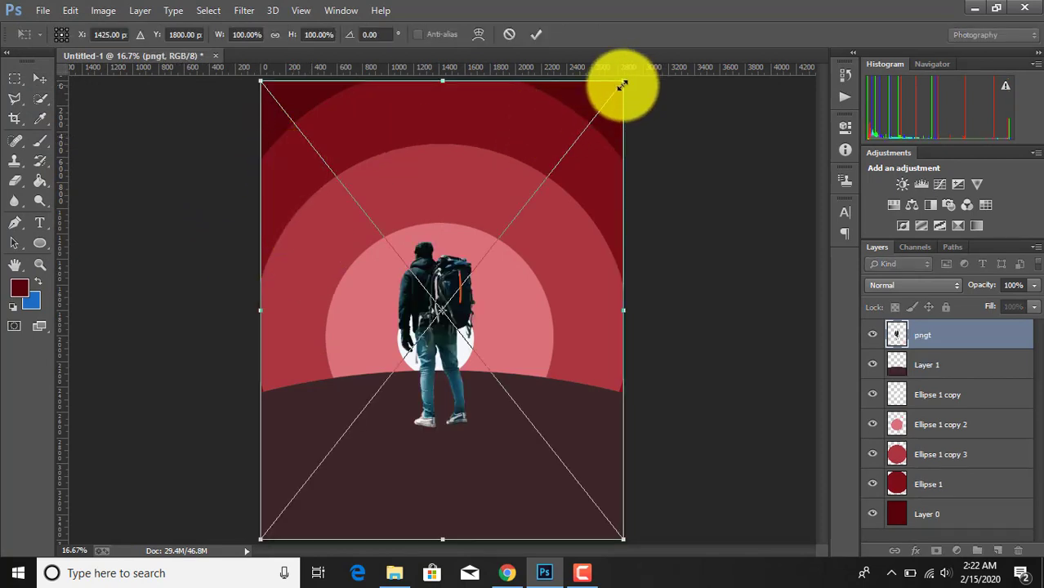
# - Scale the placed hiker to about 33.8% and centre him before the white sun
pyautogui.moveTo(623, 84); pyautogui.dragTo(566, 152)
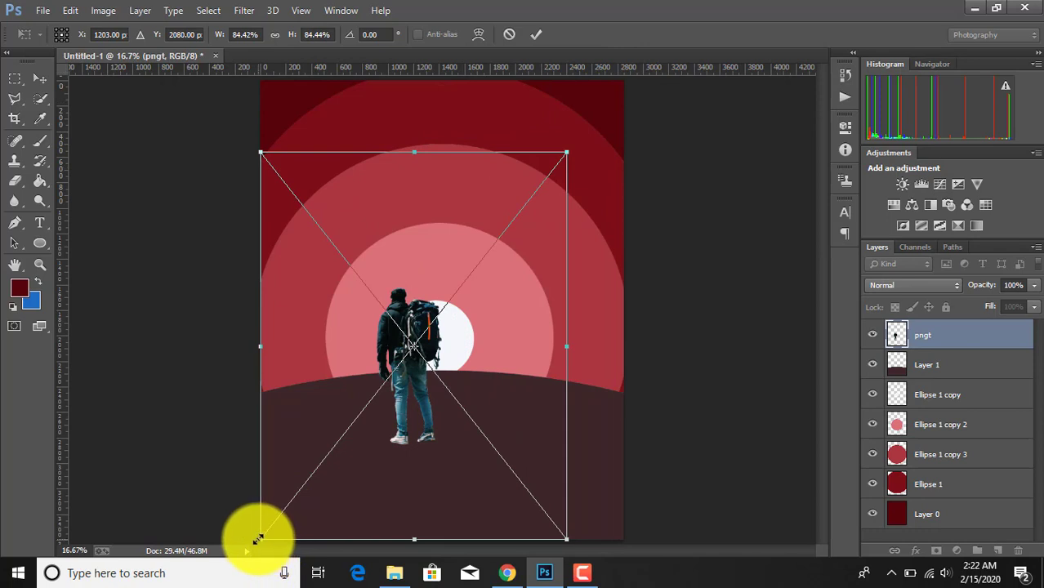
pyautogui.moveTo(259, 539)
pyautogui.mouseDown()
pyautogui.moveTo(322, 436)
pyautogui.moveTo(349, 426)
pyautogui.mouseUp()
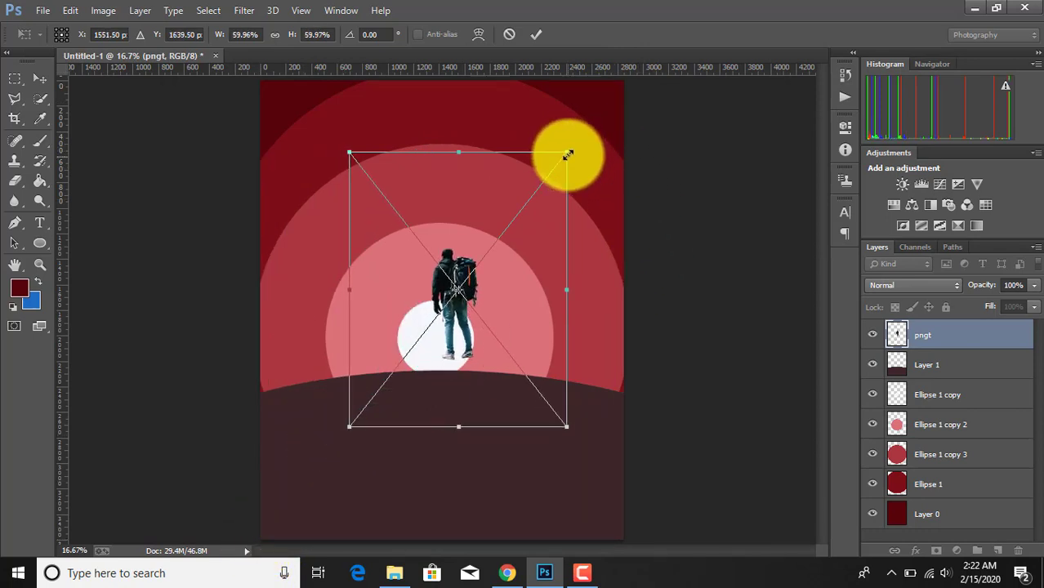
pyautogui.moveTo(568, 155)
pyautogui.mouseDown()
pyautogui.moveTo(533, 213)
pyautogui.moveTo(464, 286)
pyautogui.mouseUp()
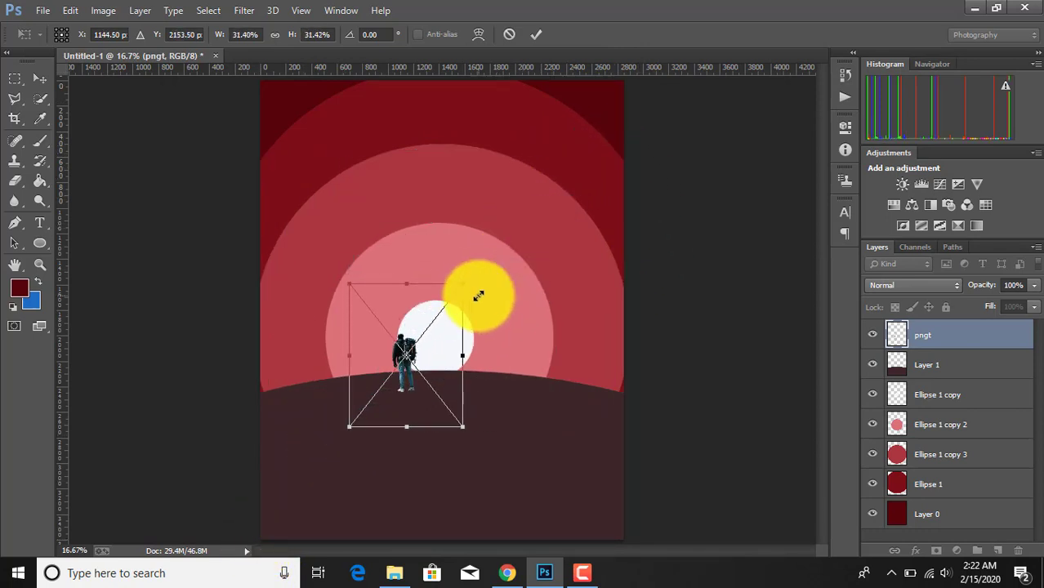
pyautogui.moveTo(426, 360); pyautogui.dragTo(458, 339)
pyautogui.moveTo(496, 411); pyautogui.dragTo(501, 415)
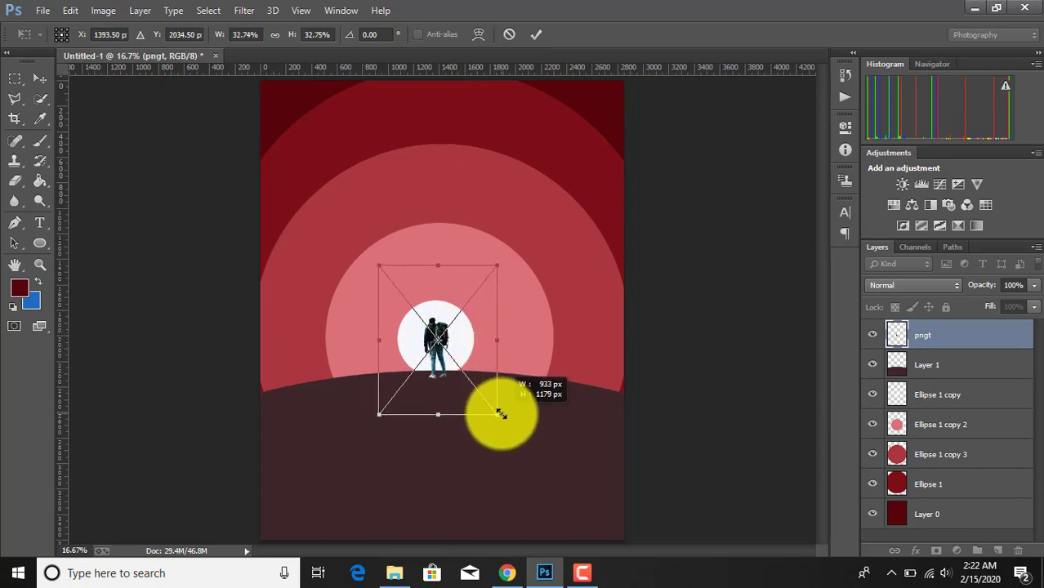
pyautogui.press('Up')
pyautogui.press('Up')
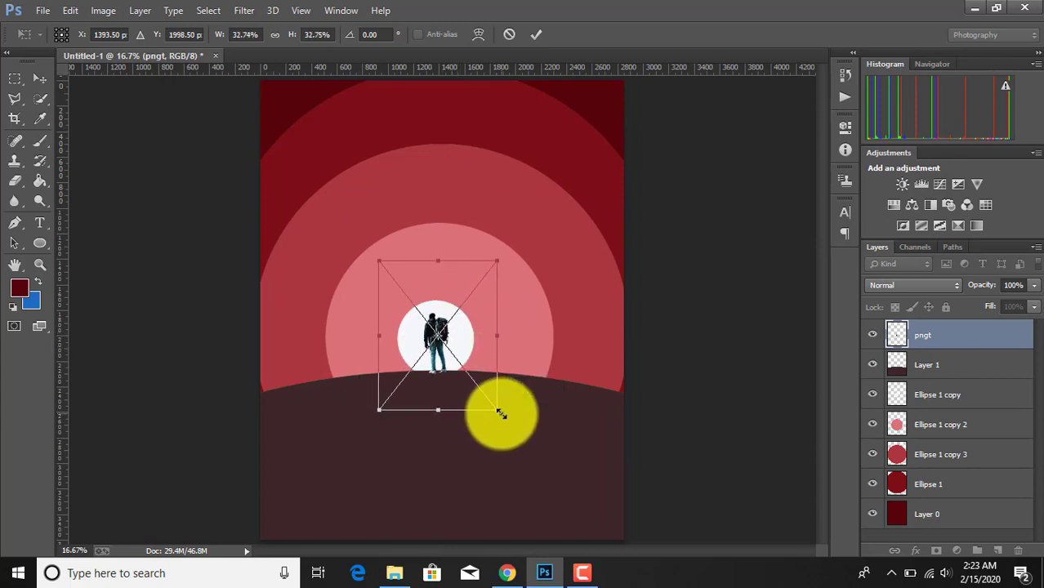
pyautogui.press('Up')
pyautogui.press('Up')
pyautogui.press('Up')
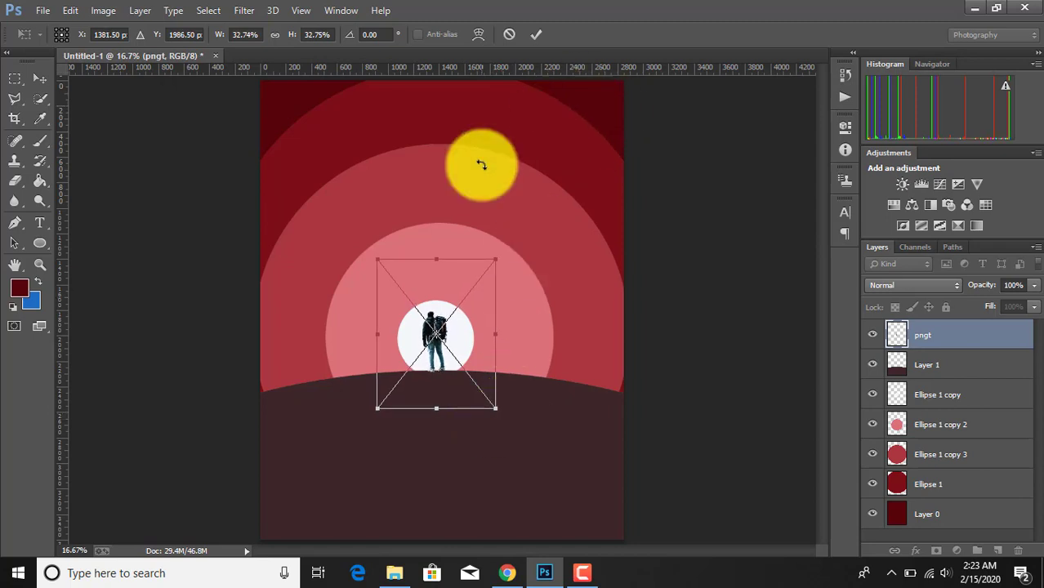
pyautogui.moveTo(377, 259); pyautogui.dragTo(373, 254)
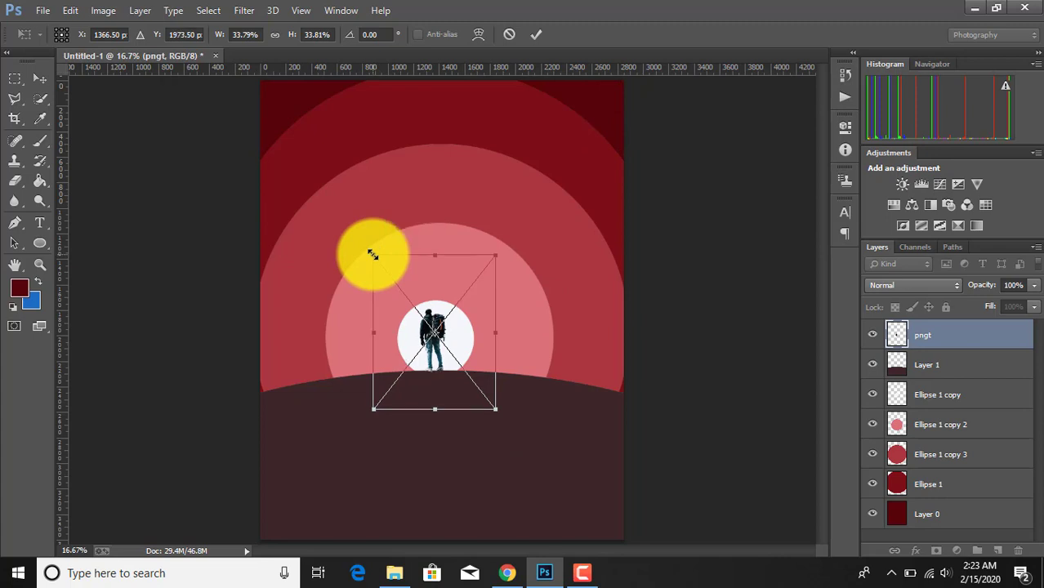
# - Commit the hiker, rasterize the pngt layer, and set Hue/Saturation Lightness to -100
pyautogui.click(536, 34)
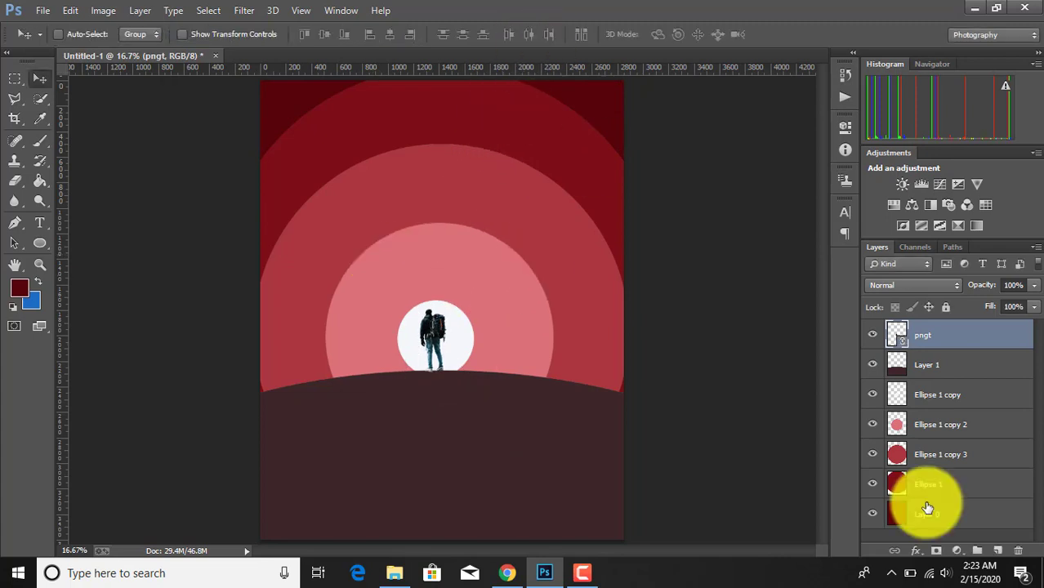
pyautogui.rightClick(923, 337)
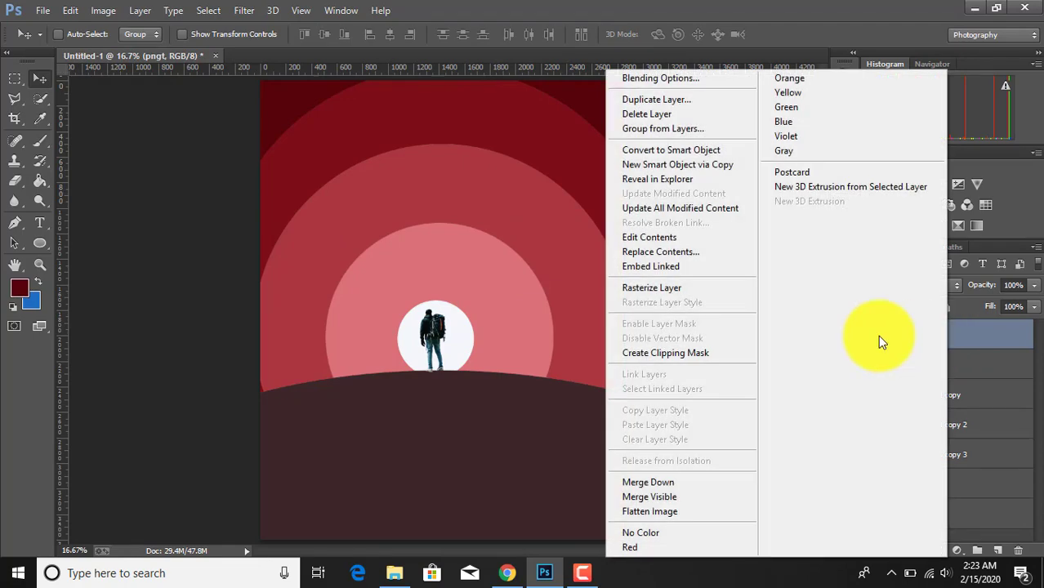
pyautogui.click(688, 293)
pyautogui.click(103, 10)
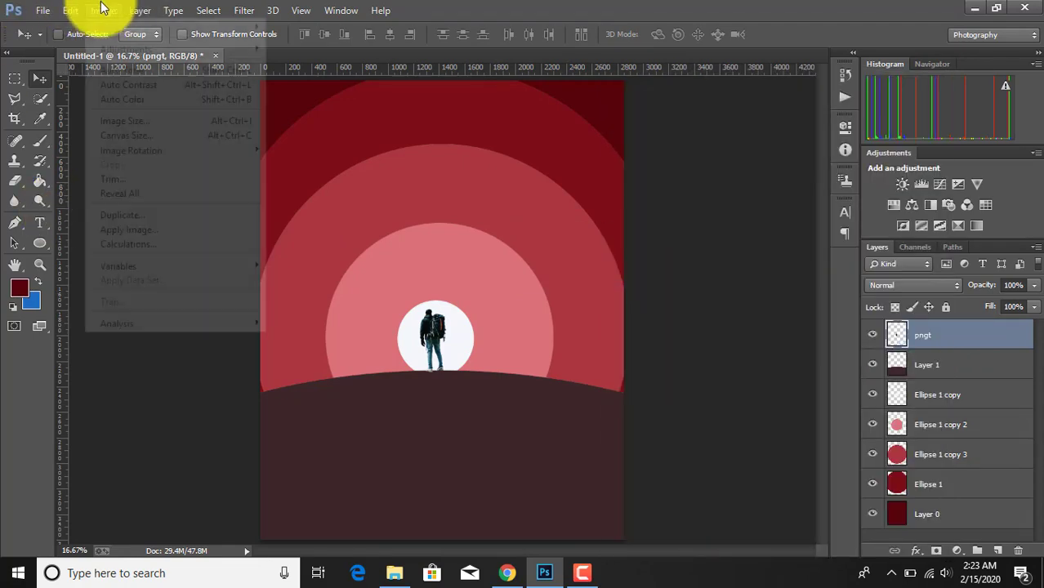
pyautogui.moveTo(126, 49)
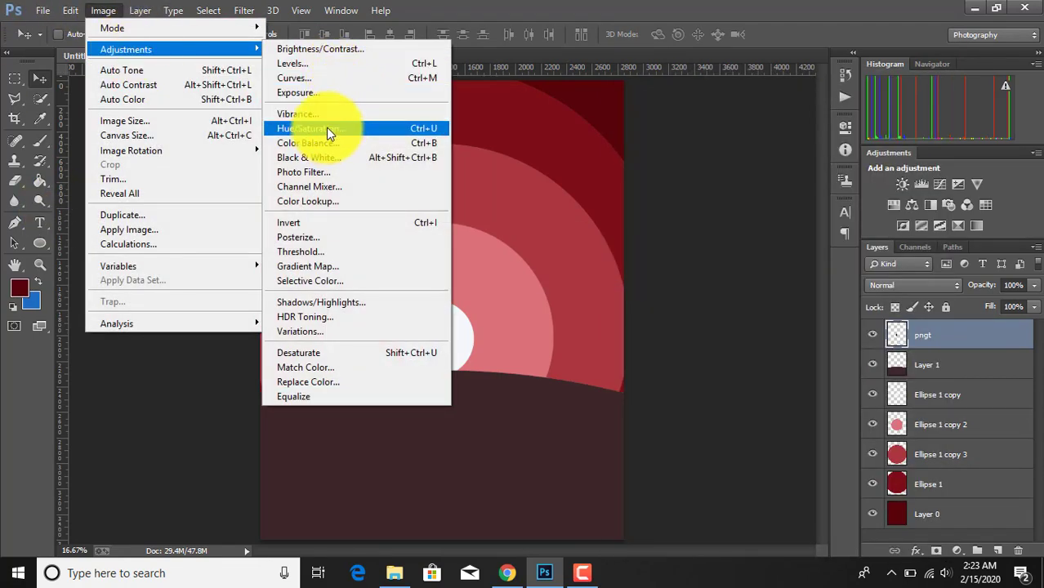
pyautogui.click(326, 127)
pyautogui.moveTo(487, 281); pyautogui.dragTo(399, 276)
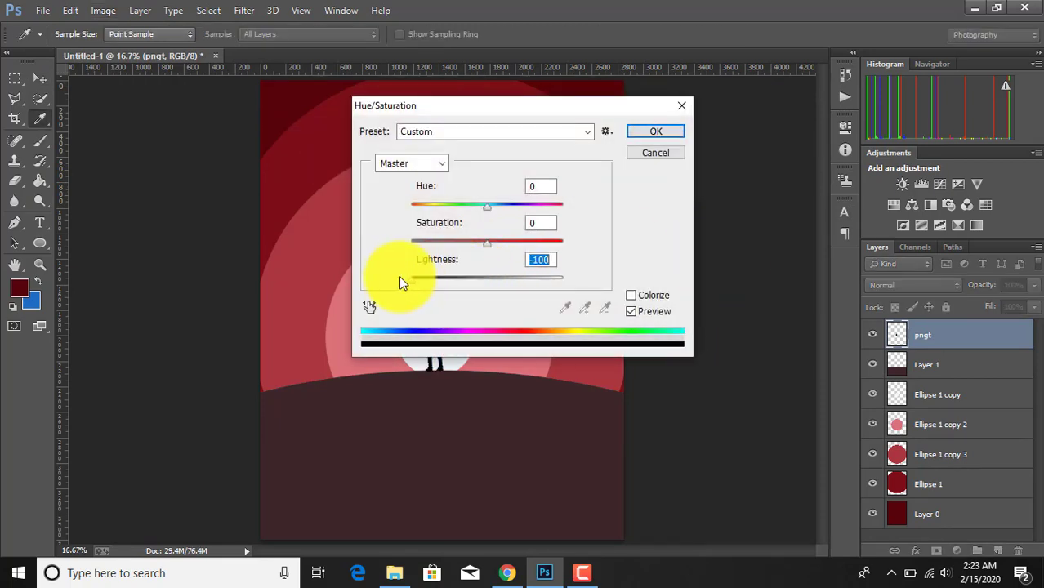
pyautogui.click(646, 134)
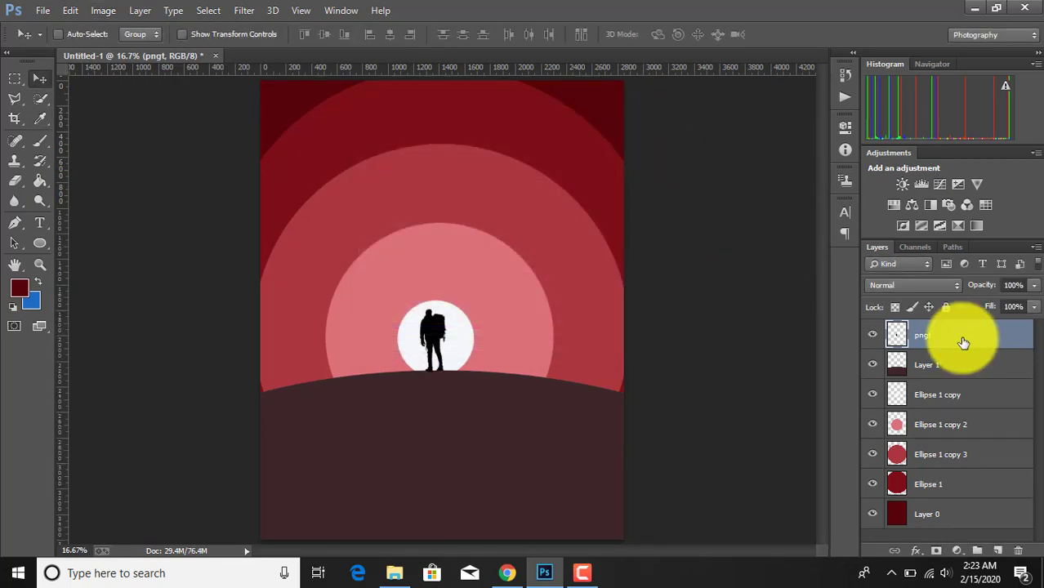
# - Duplicate the pngt layer, then flip the original horizontally, skew it slightly and stretch it taller
pyautogui.moveTo(975, 340); pyautogui.dragTo(998, 550)
pyautogui.click(943, 372)
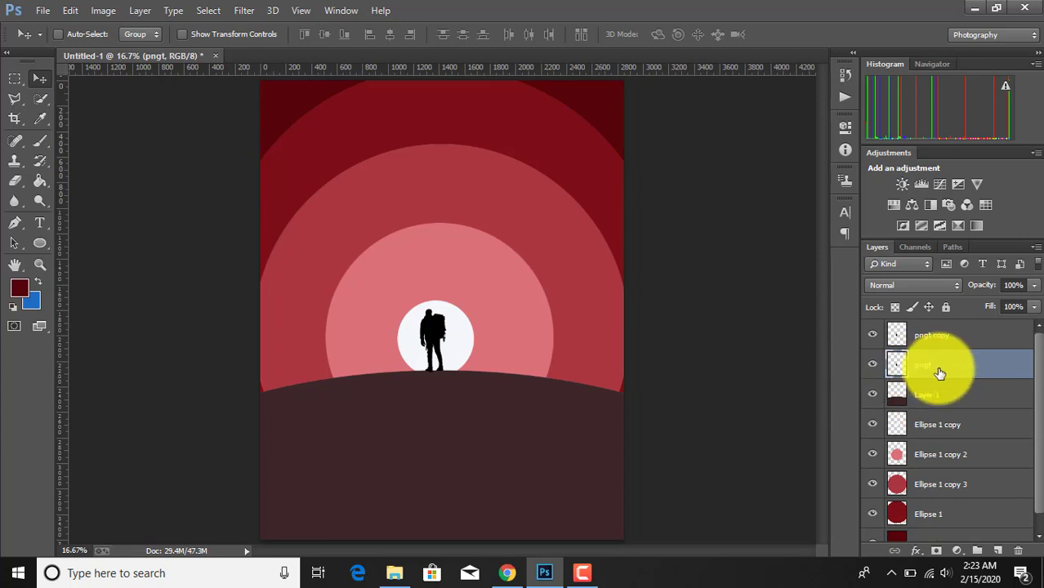
pyautogui.hotkey('ctrl', 't')
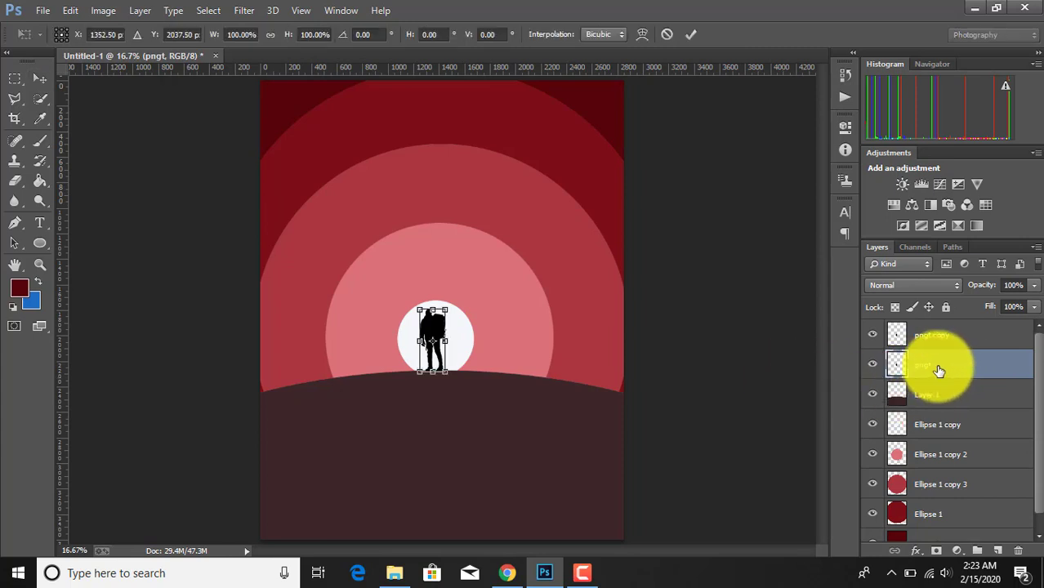
pyautogui.rightClick(442, 331)
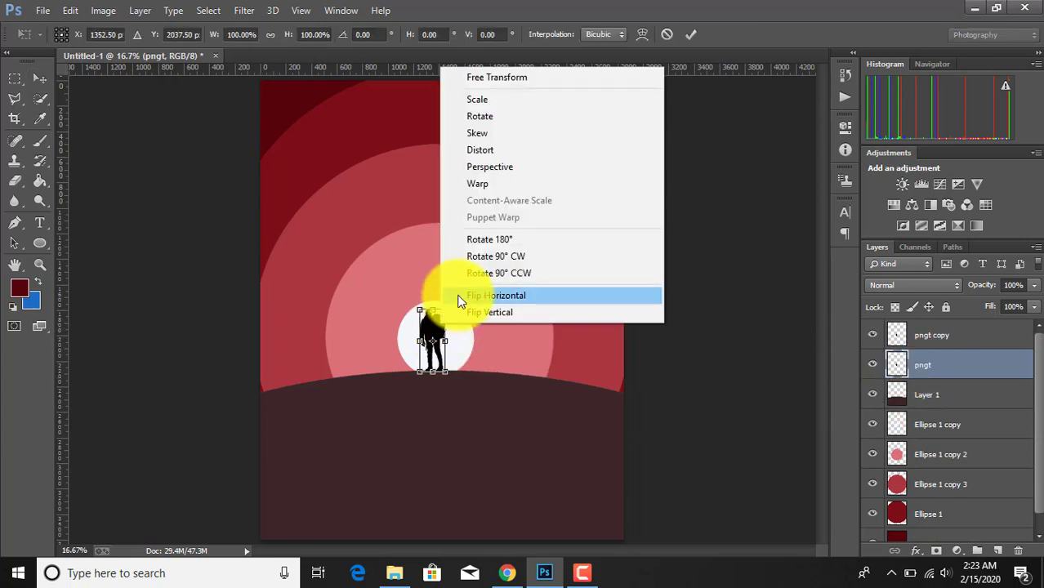
pyautogui.click(494, 134)
pyautogui.moveTo(437, 307); pyautogui.dragTo(433, 311)
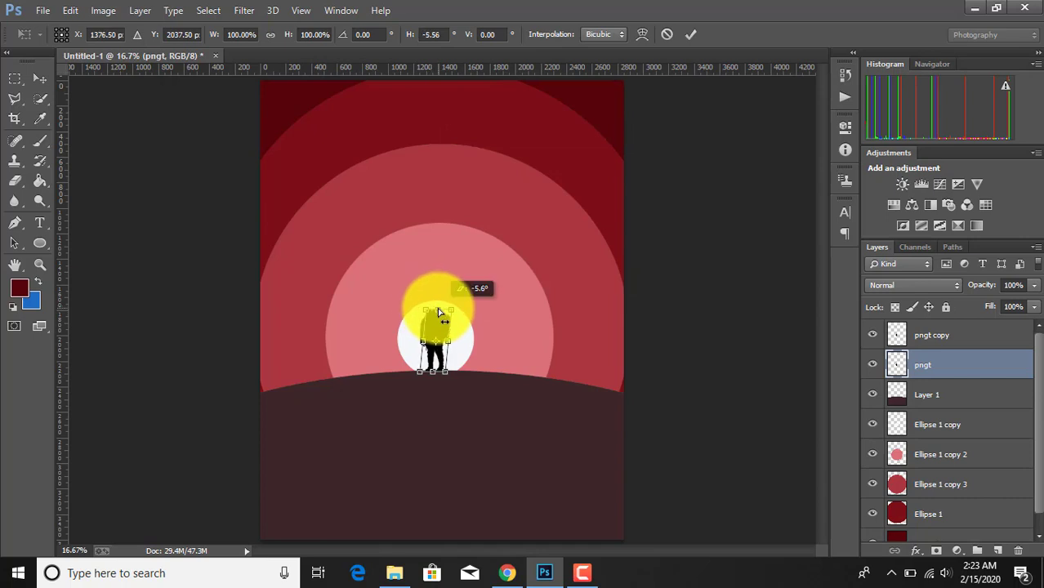
pyautogui.rightClick(436, 319)
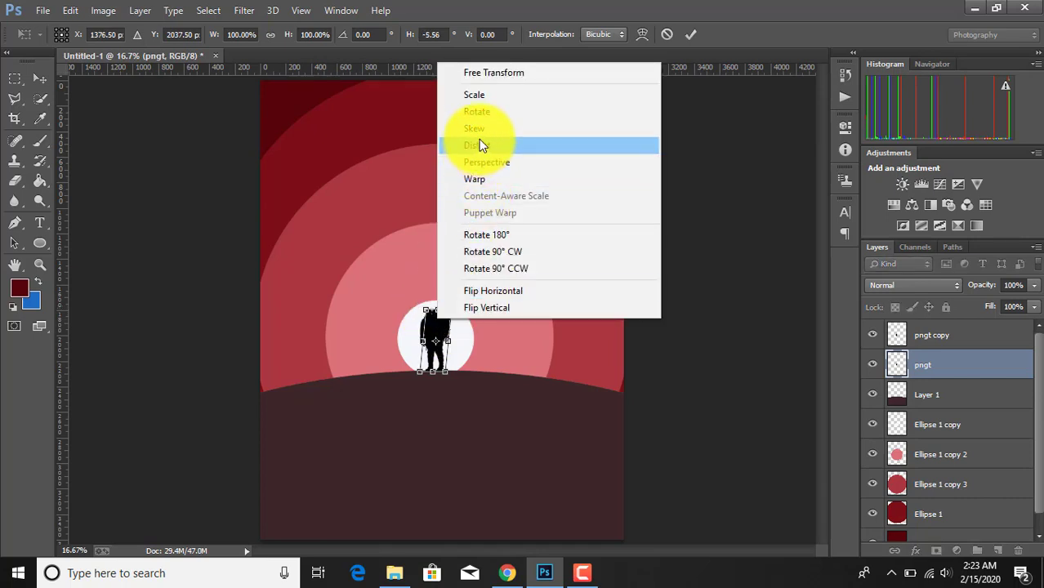
pyautogui.click(486, 95)
pyautogui.moveTo(433, 310); pyautogui.dragTo(433, 430)
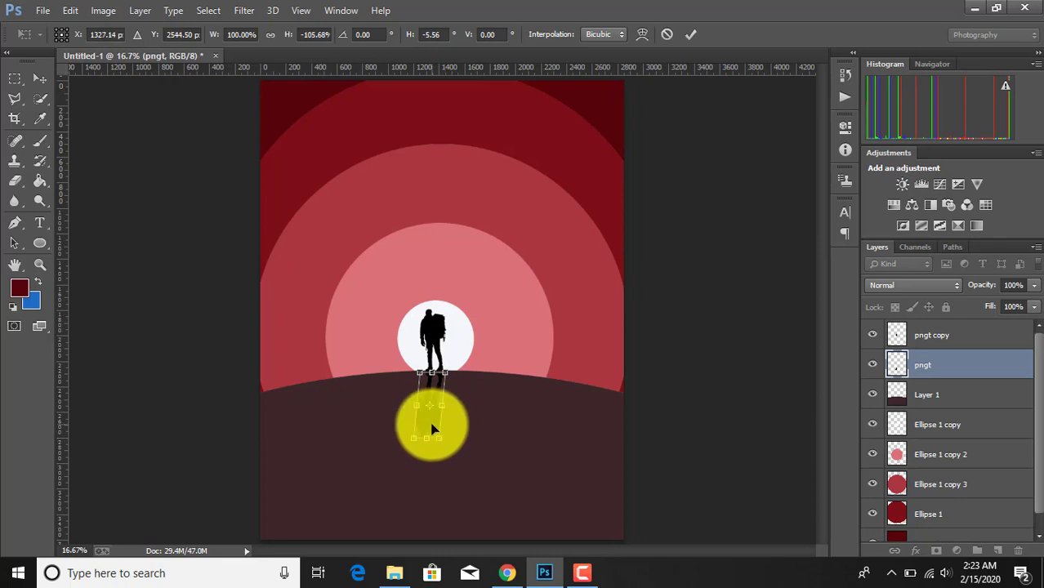
# - Slant the flipped silhouette toward the lower right, lengthen it down the hill, and commit
pyautogui.rightClick(433, 430)
pyautogui.click(475, 232)
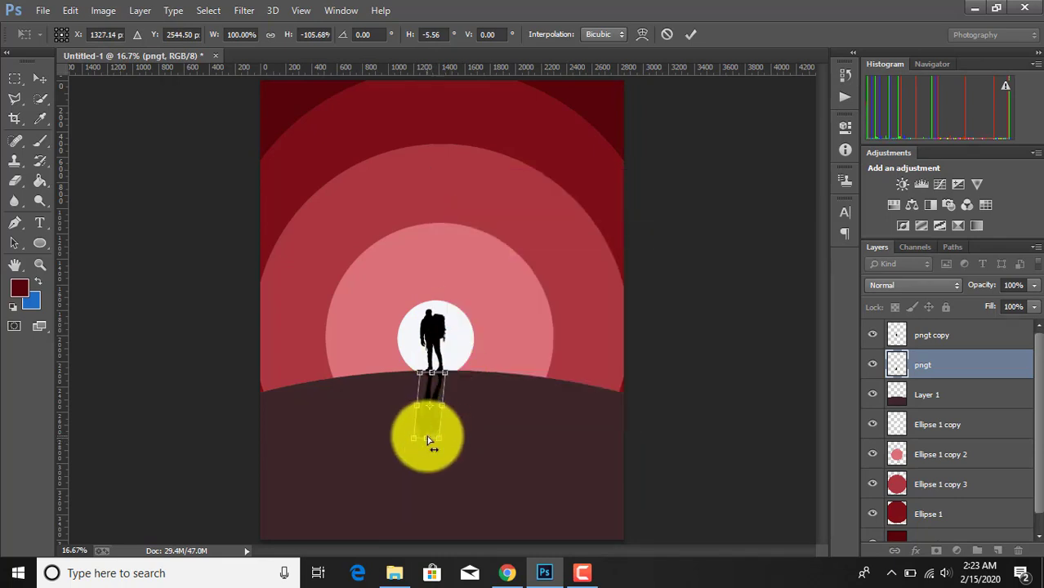
pyautogui.moveTo(426, 441); pyautogui.dragTo(471, 436)
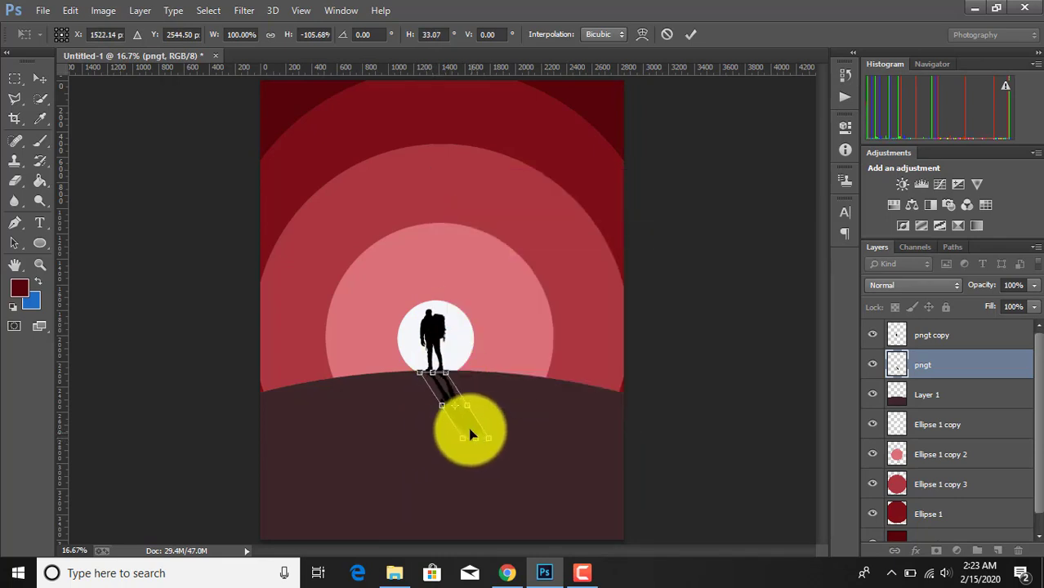
pyautogui.rightClick(468, 435)
pyautogui.click(505, 190)
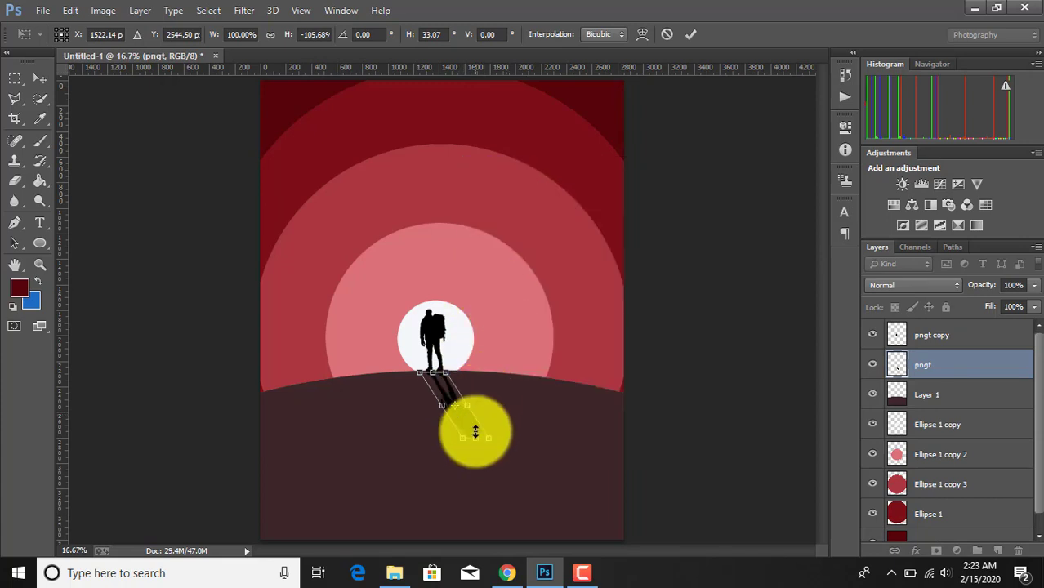
pyautogui.moveTo(476, 432); pyautogui.dragTo(483, 462)
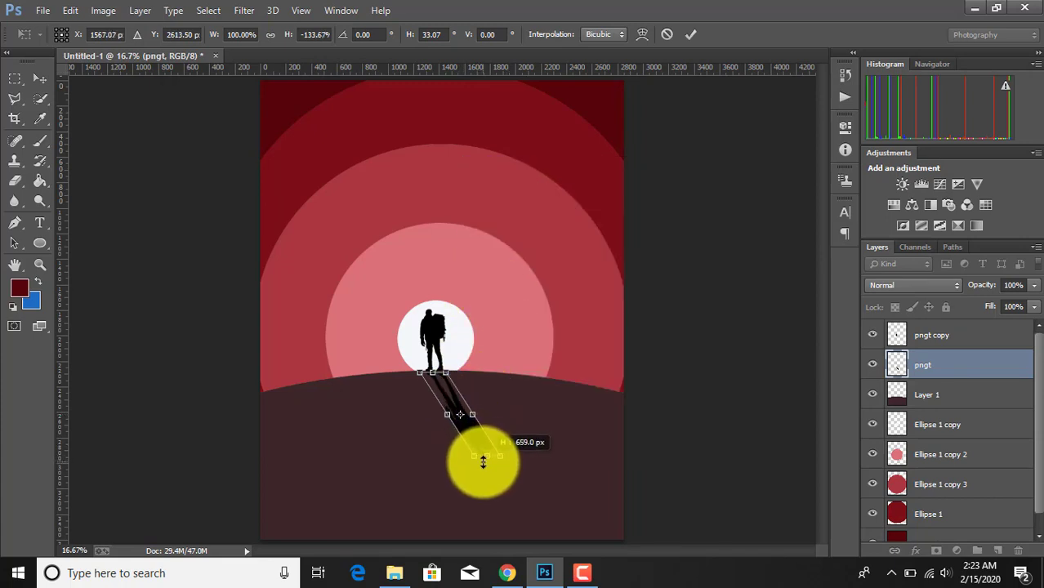
pyautogui.click(690, 34)
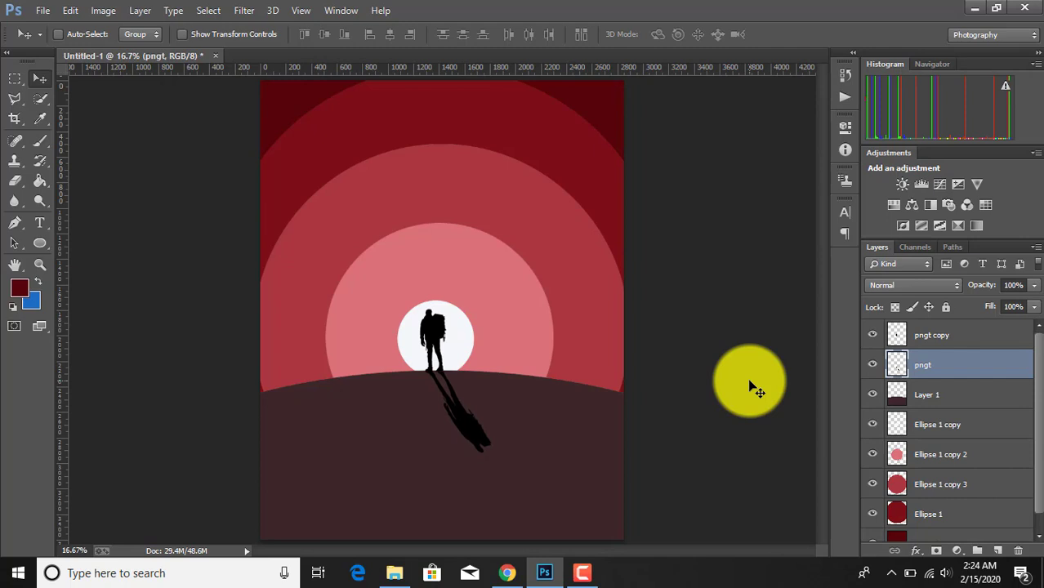
# - On Layer 1, start a Polygonal Lasso outline from the figure's feet along the shadow
pyautogui.click(940, 397)
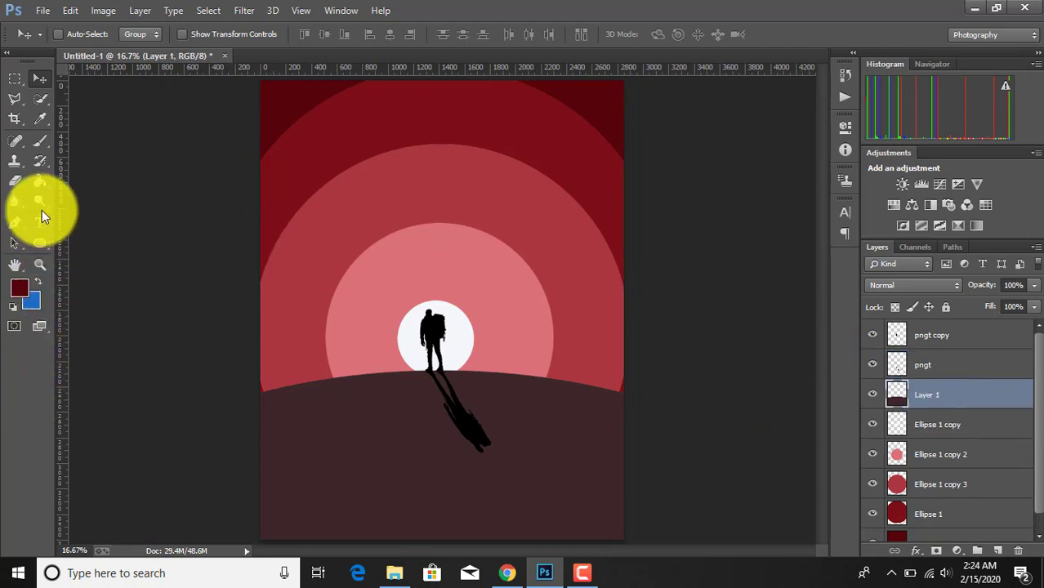
pyautogui.click(13, 99)
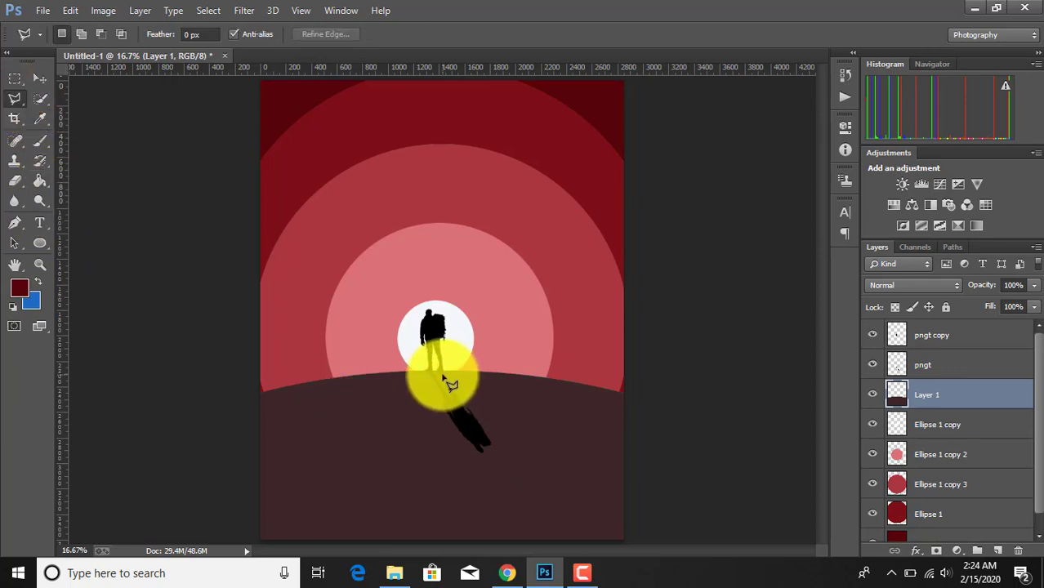
pyautogui.click(443, 378)
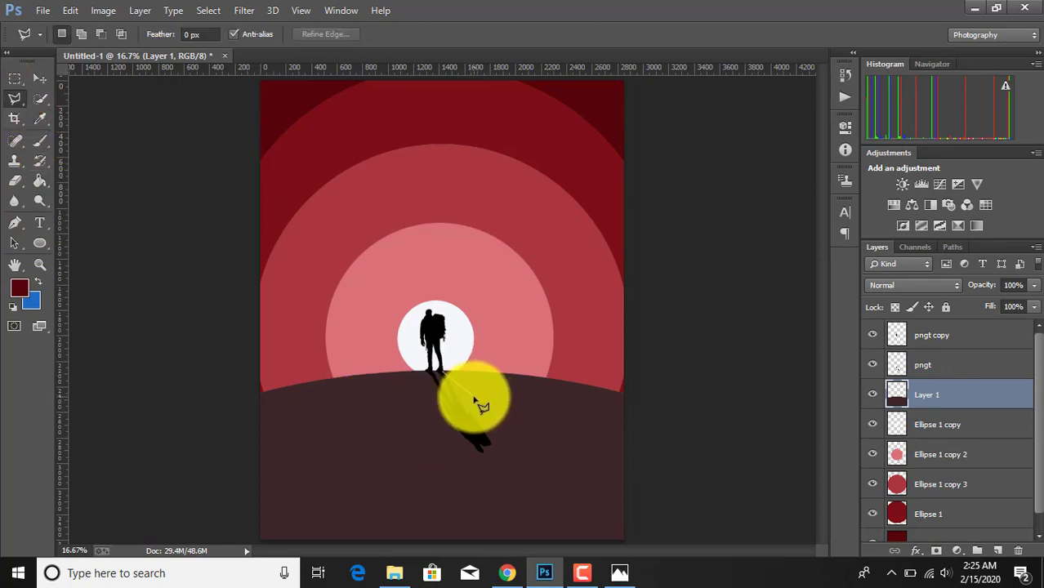
pyautogui.click(474, 397)
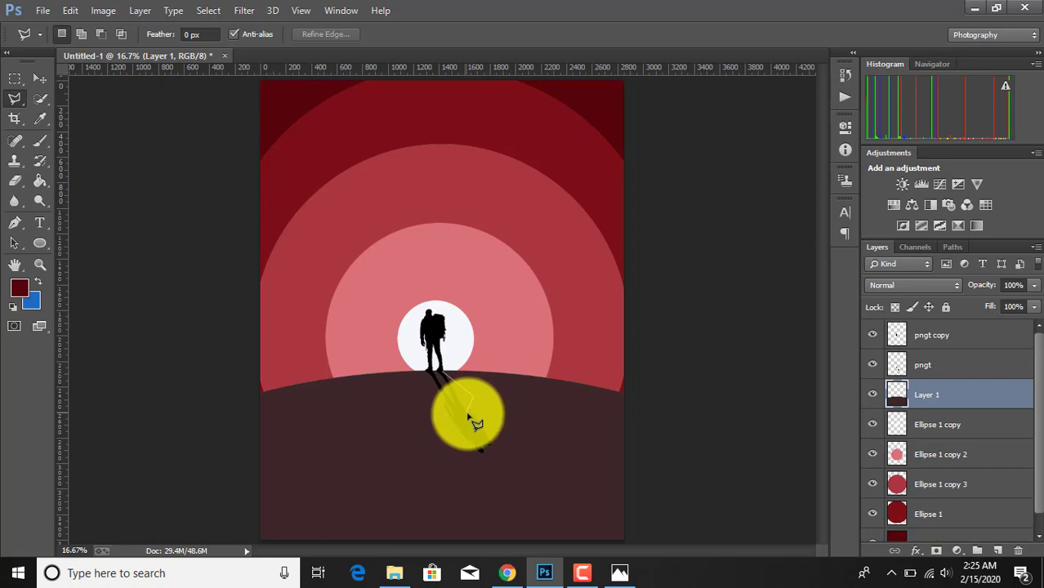
pyautogui.click(467, 415)
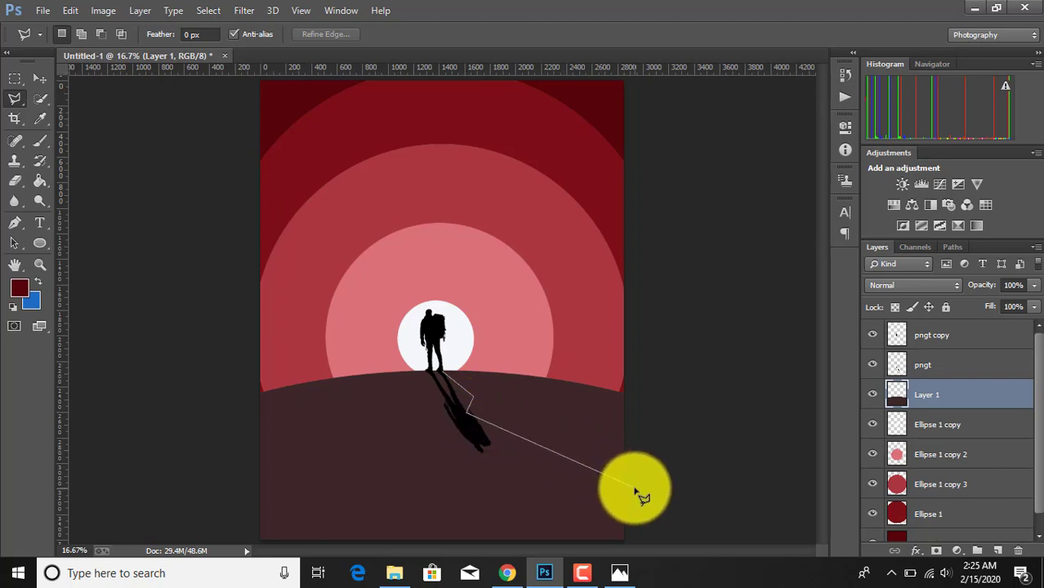
pyautogui.click(634, 490)
# - Close the wedge selection below the bottom edge and cut it to Layer 2 via Layer Via Cut
pyautogui.hotkey('ctrl', '-')
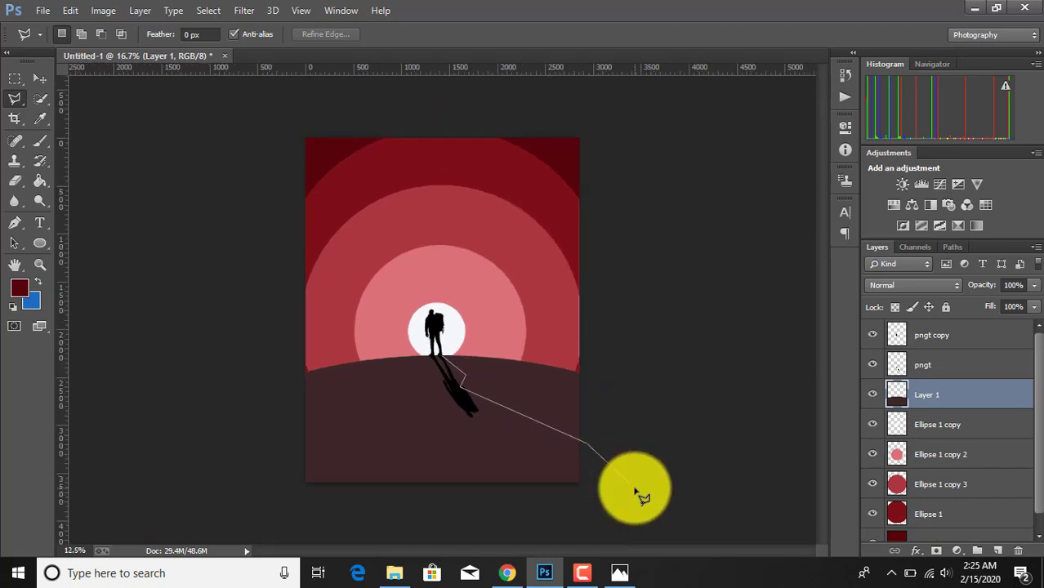
pyautogui.click(588, 499)
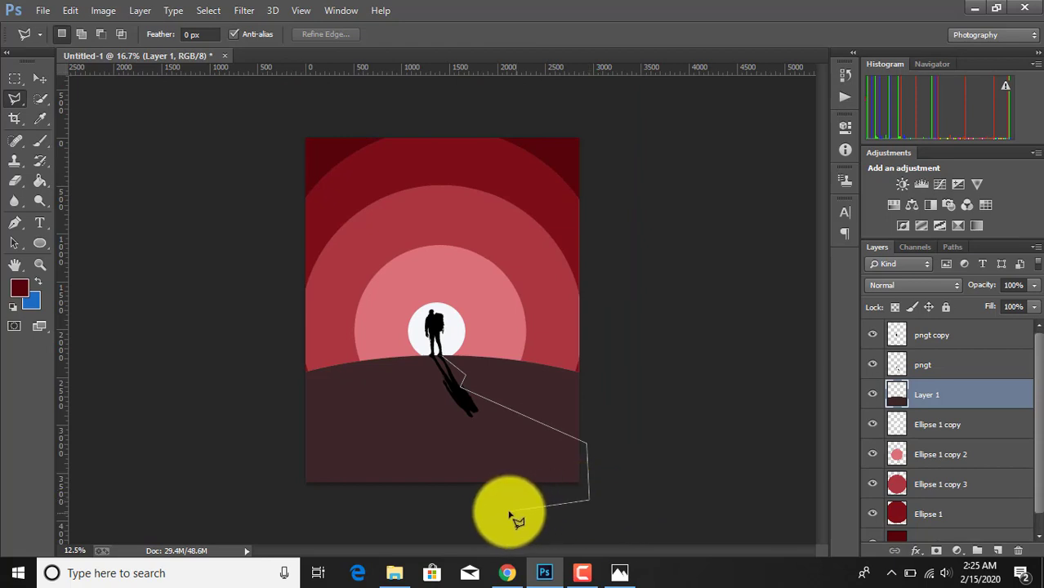
pyautogui.click(503, 508)
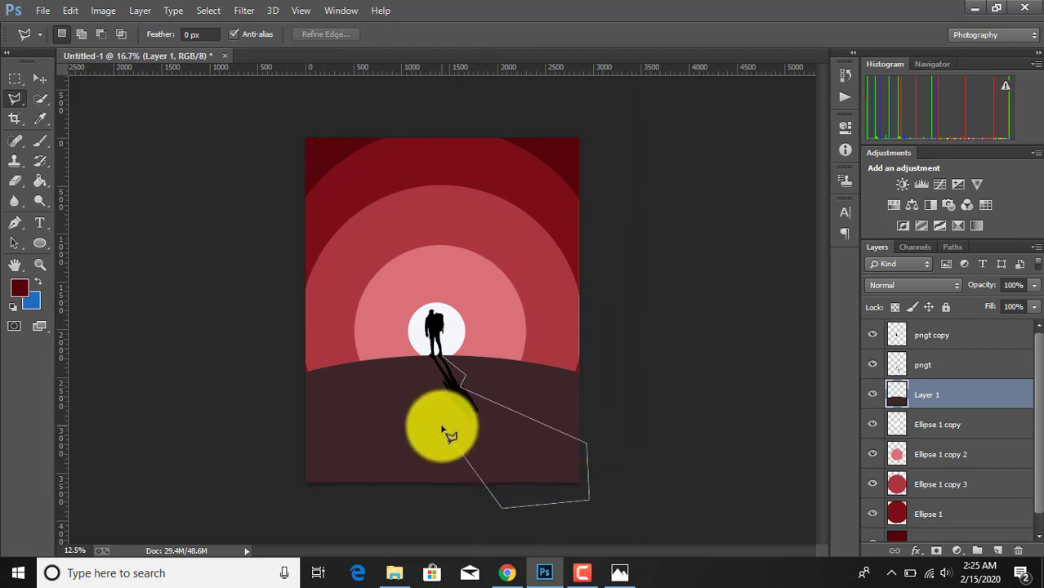
pyautogui.click(442, 427)
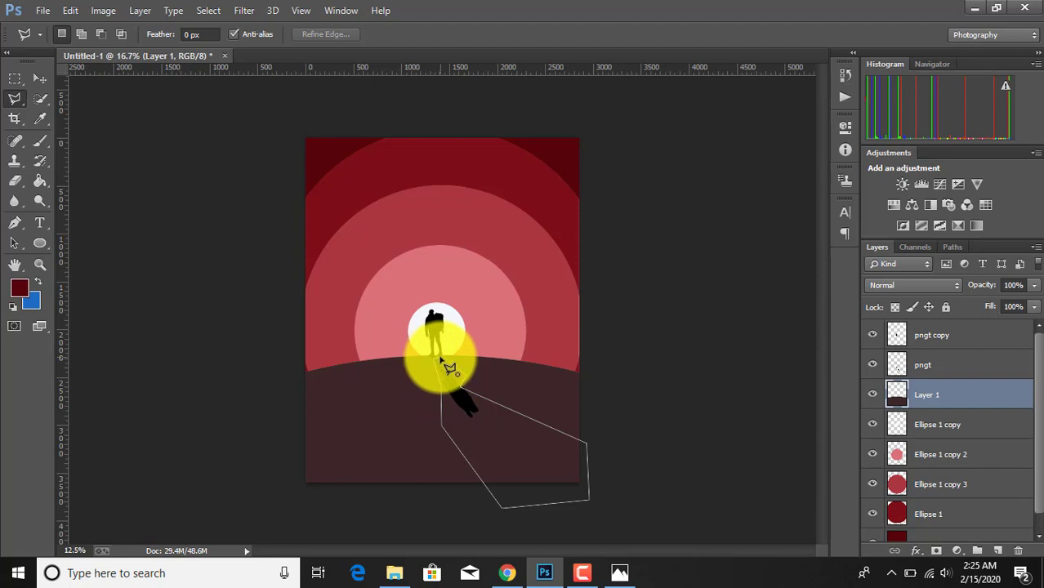
pyautogui.doubleClick(442, 360)
pyautogui.rightClick(459, 414)
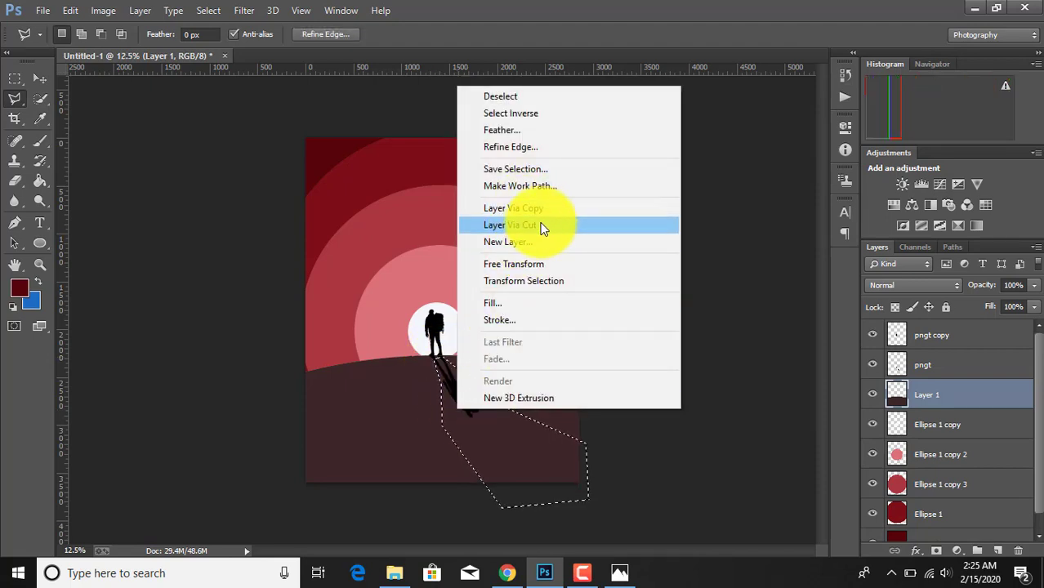
pyautogui.click(542, 227)
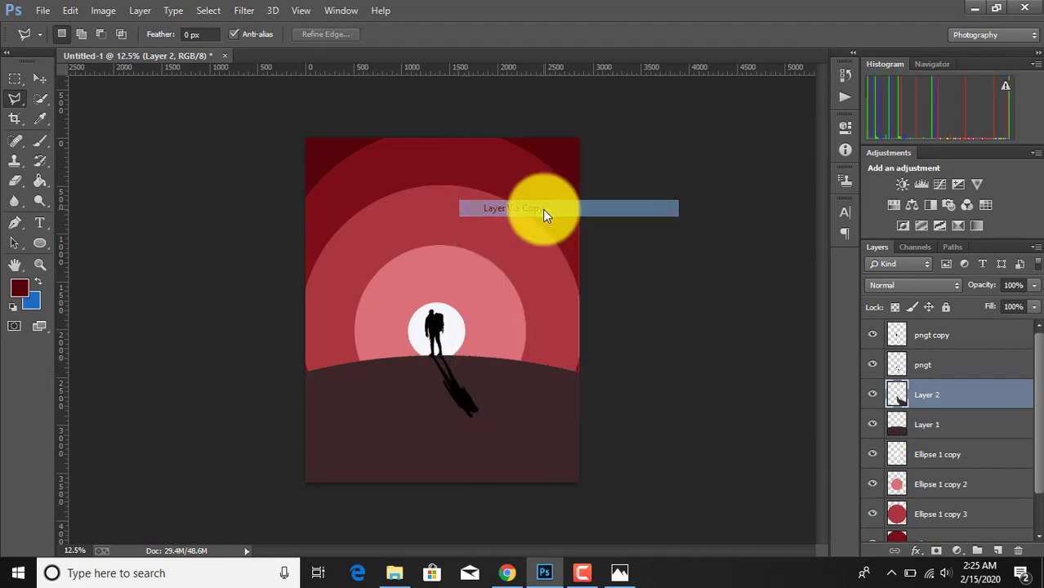
# - Reselect the Layer 2 wedge and brush-paint it a near-white pinkish colour
pyautogui.rightClick(900, 402)
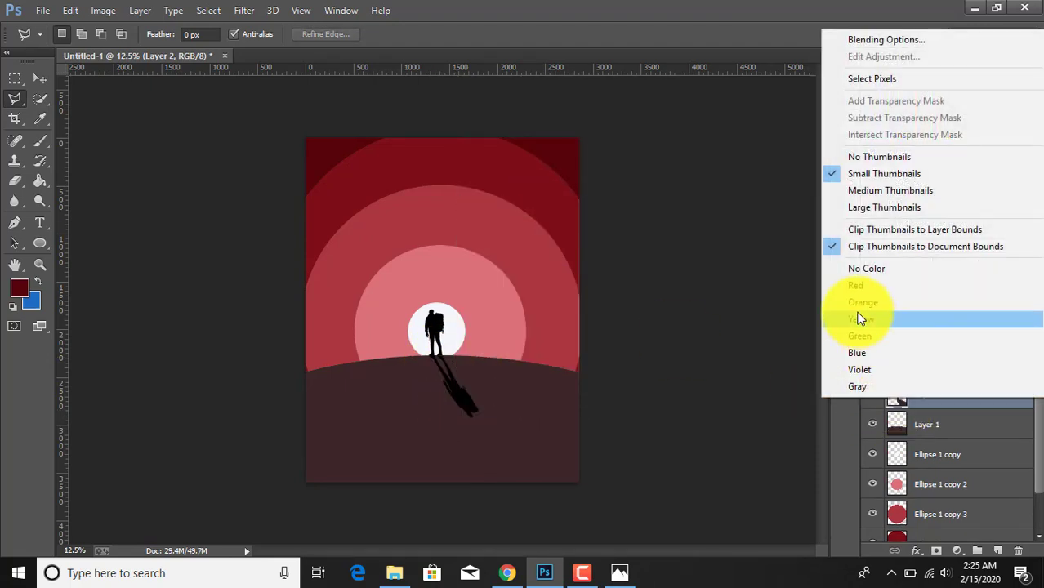
pyautogui.click(859, 84)
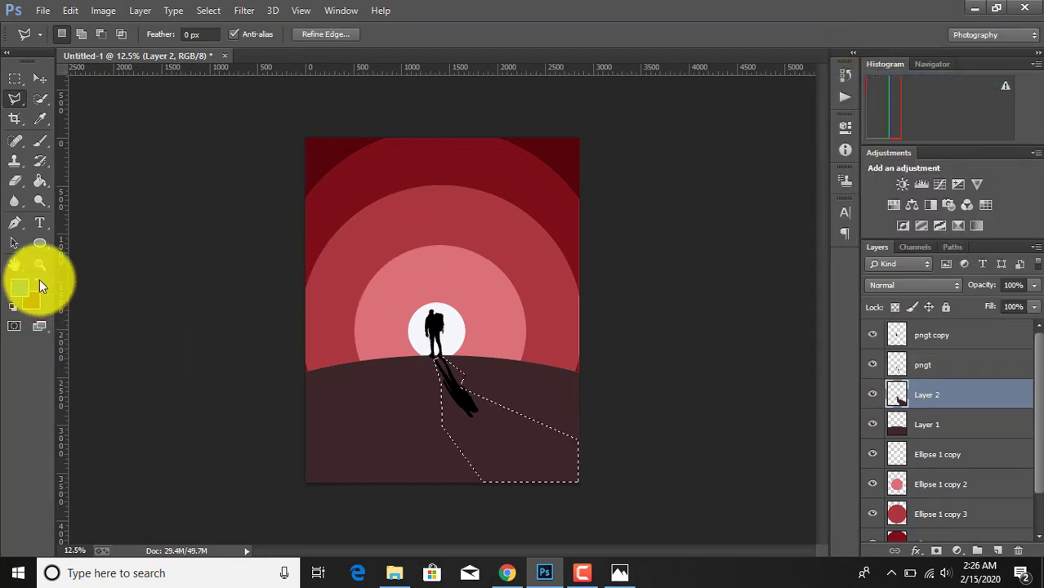
pyautogui.click(19, 286)
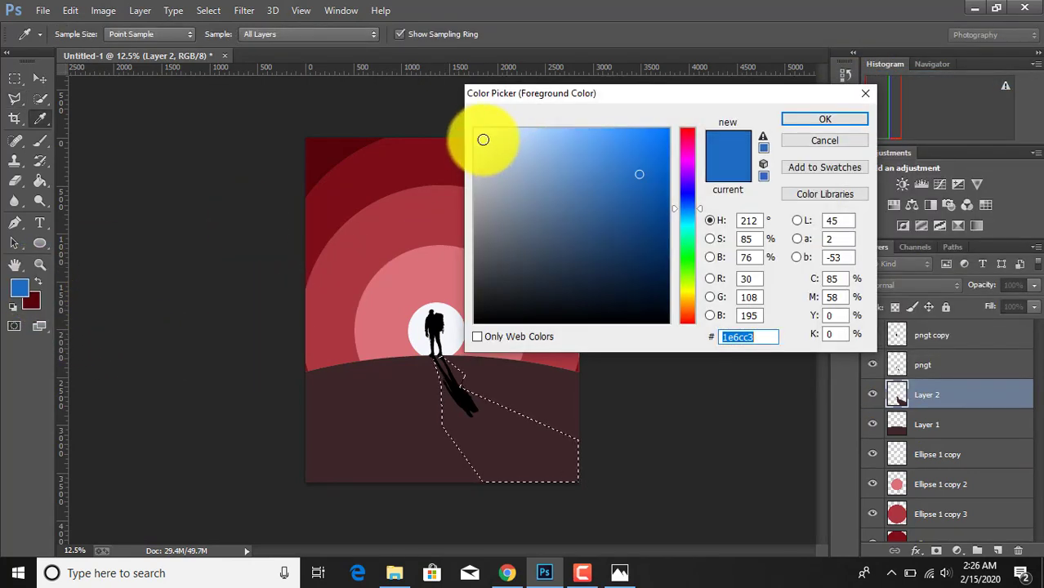
pyautogui.click(492, 167)
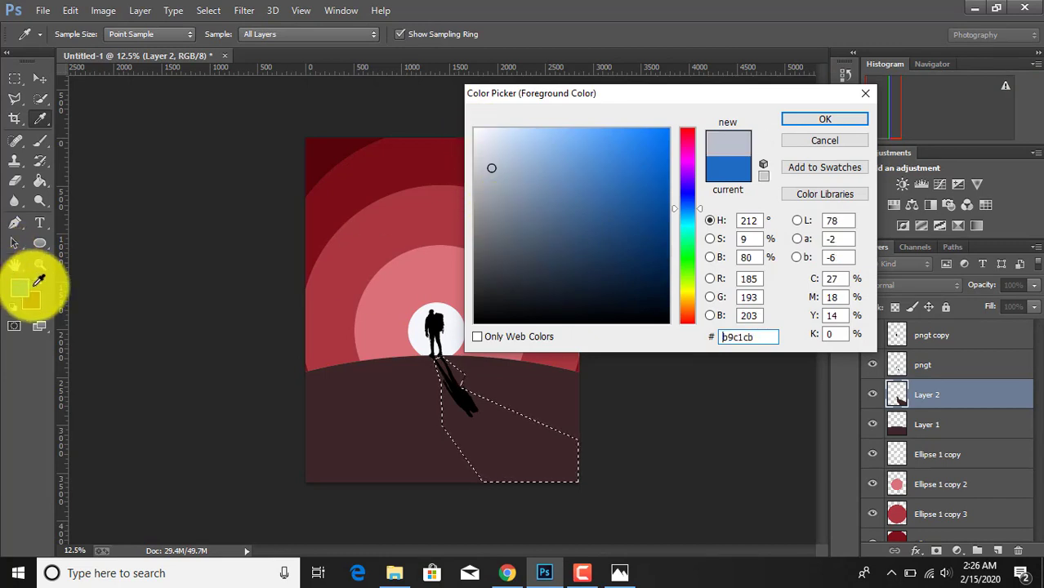
pyautogui.click(687, 138)
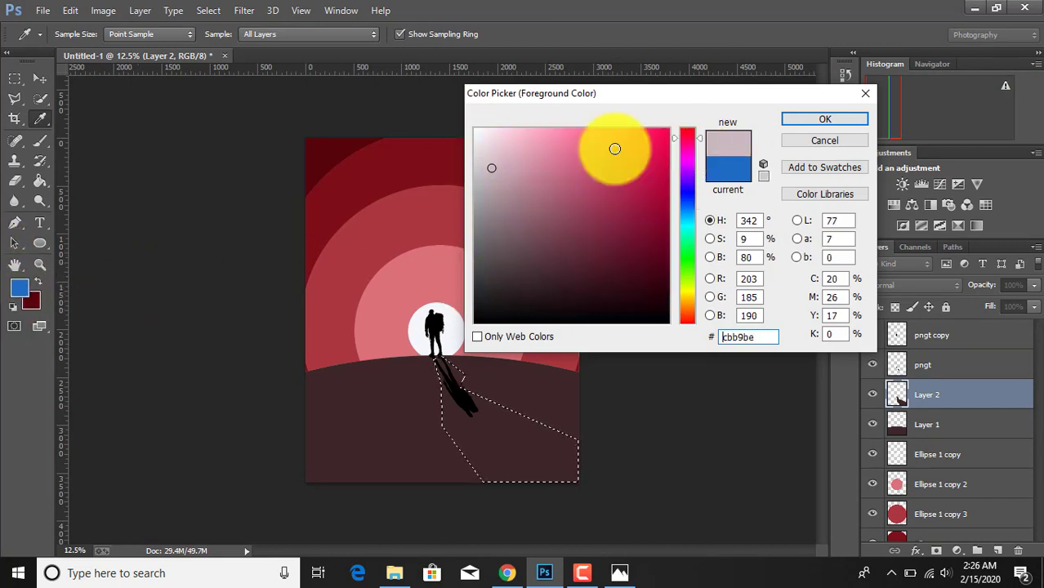
pyautogui.click(506, 182)
pyautogui.moveTo(499, 176); pyautogui.dragTo(476, 138)
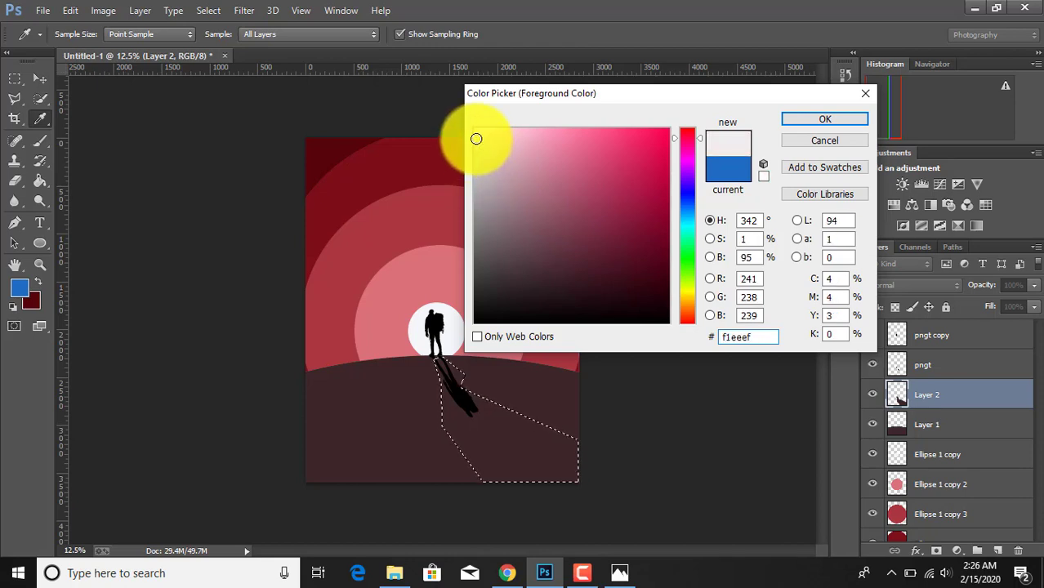
pyautogui.click(824, 127)
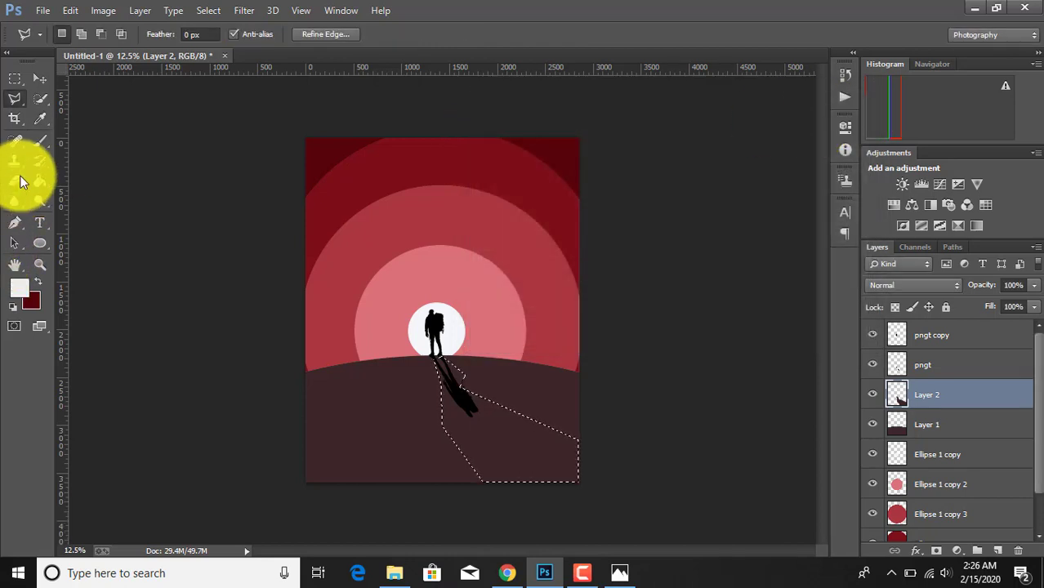
pyautogui.click(40, 147)
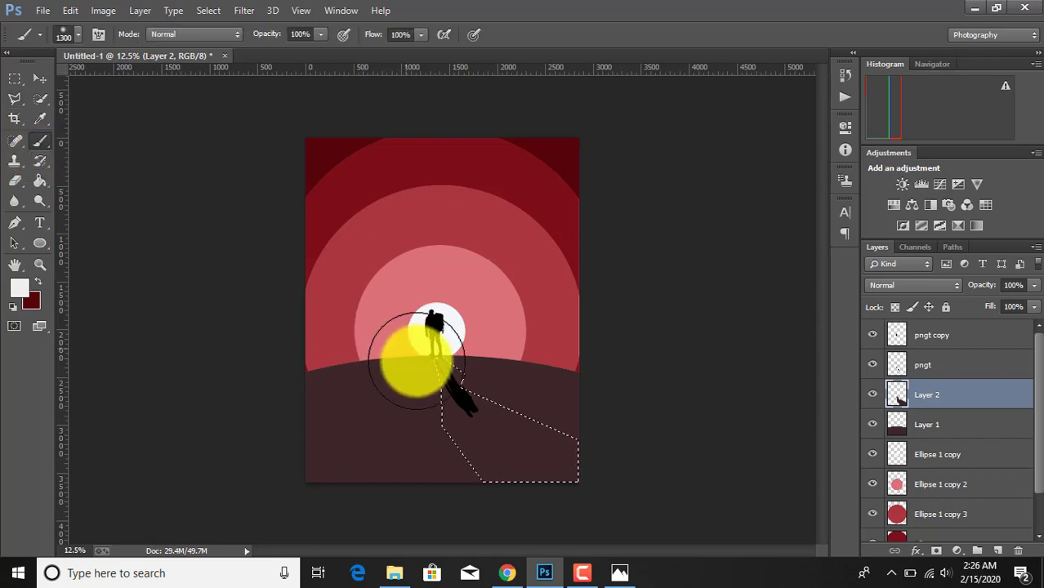
pyautogui.moveTo(415, 366)
pyautogui.mouseDown()
pyautogui.moveTo(407, 365)
pyautogui.moveTo(420, 320)
pyautogui.moveTo(596, 485)
pyautogui.moveTo(442, 373)
pyautogui.moveTo(553, 476)
pyautogui.mouseUp()
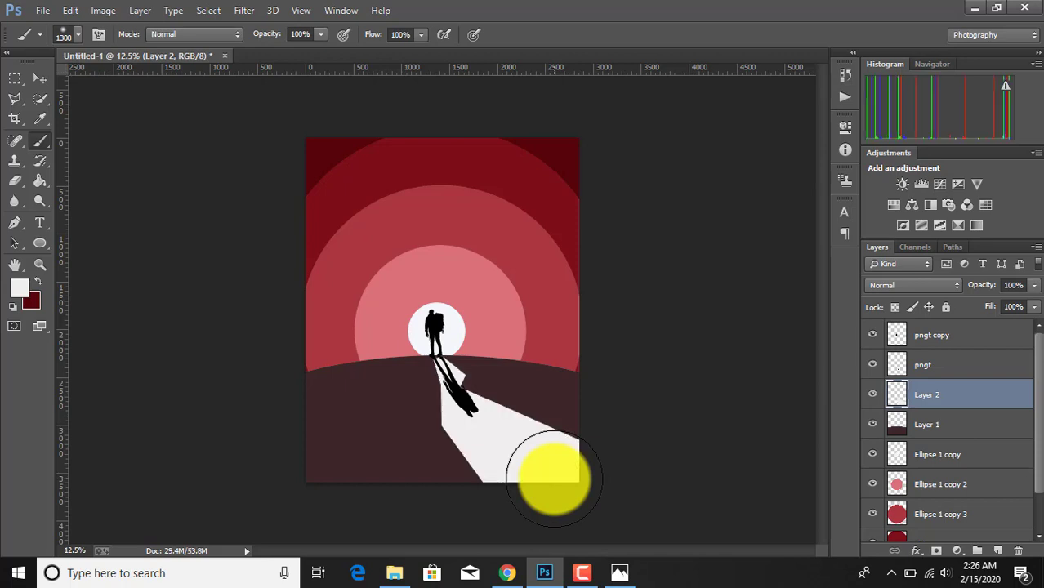
# - Fade Layer 2 to 15% and the pngt shadow to 32%, then hide the white circle
pyautogui.click(1035, 286)
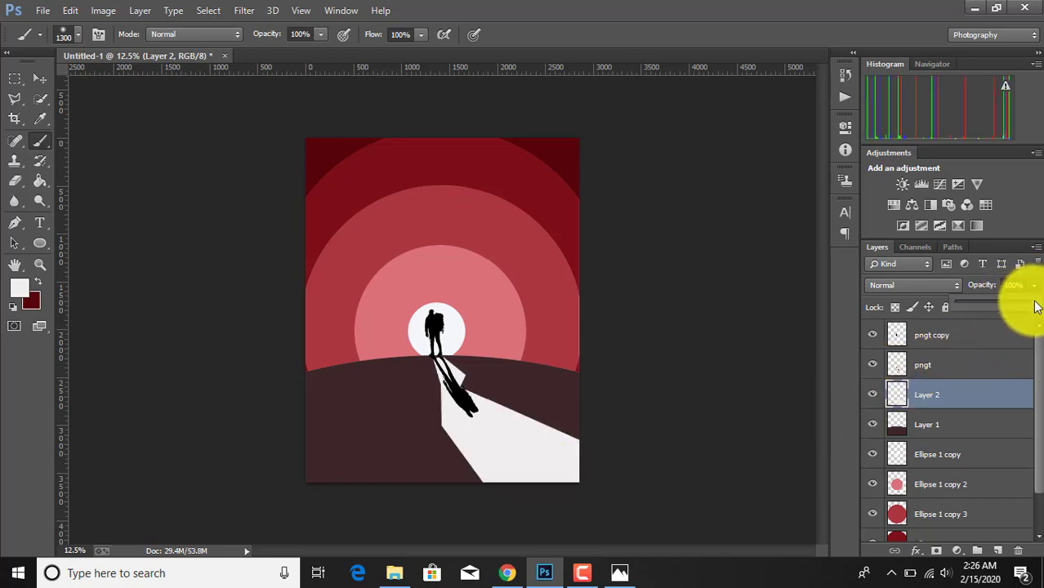
pyautogui.click(973, 303)
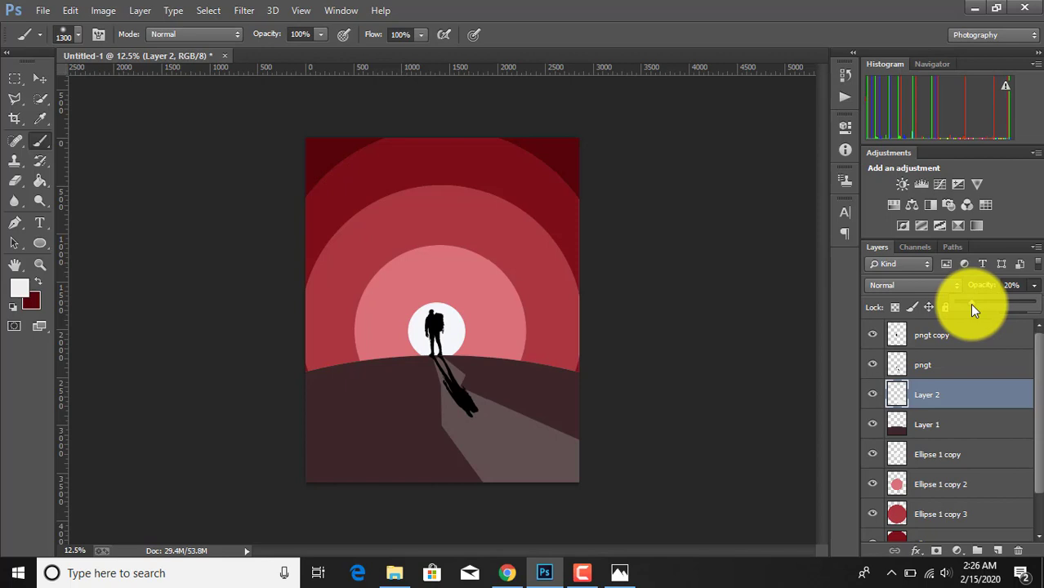
pyautogui.moveTo(970, 304); pyautogui.dragTo(966, 300)
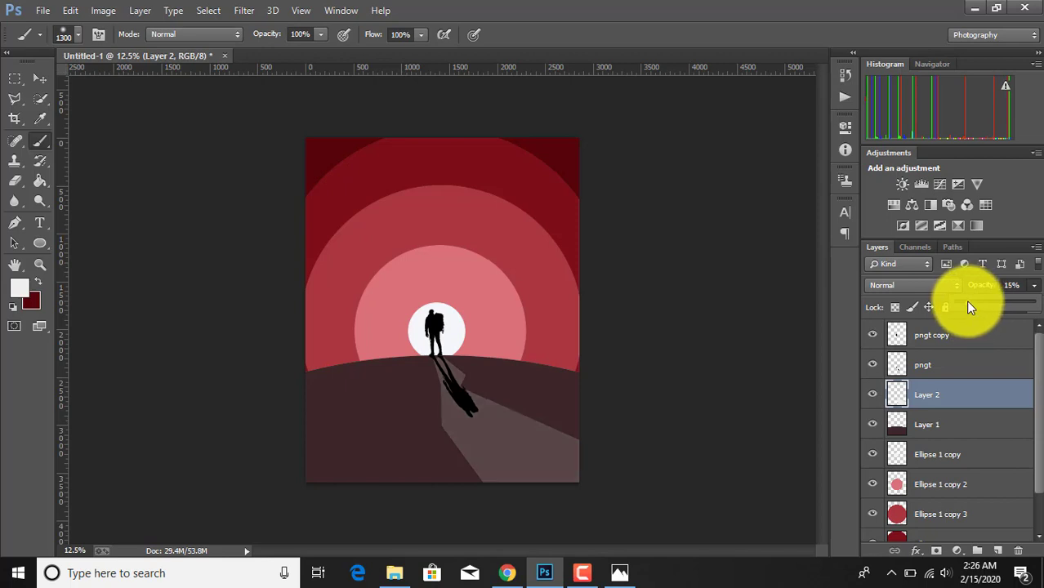
pyautogui.click(939, 364)
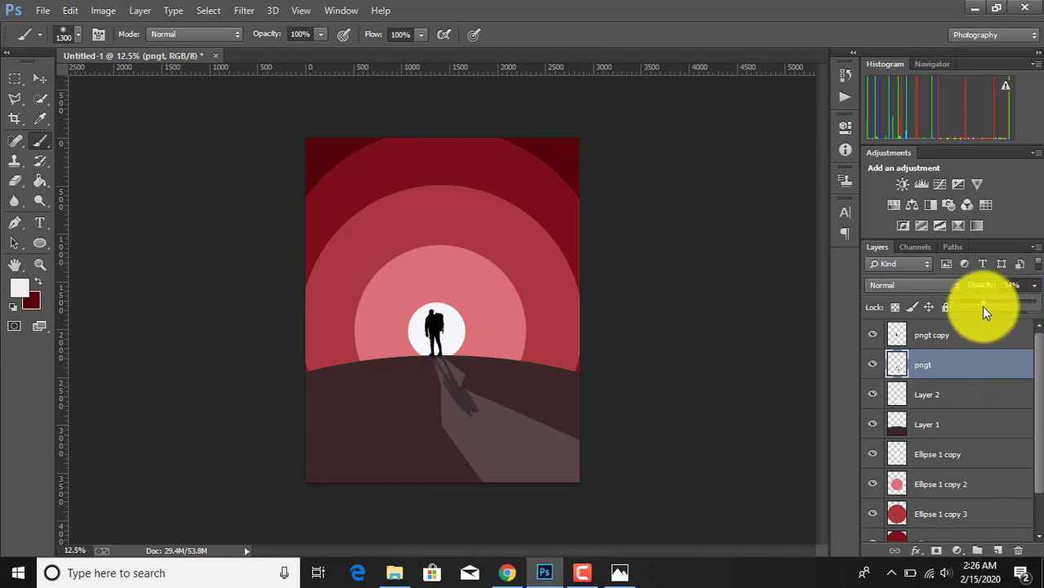
pyautogui.moveTo(983, 307); pyautogui.dragTo(982, 308)
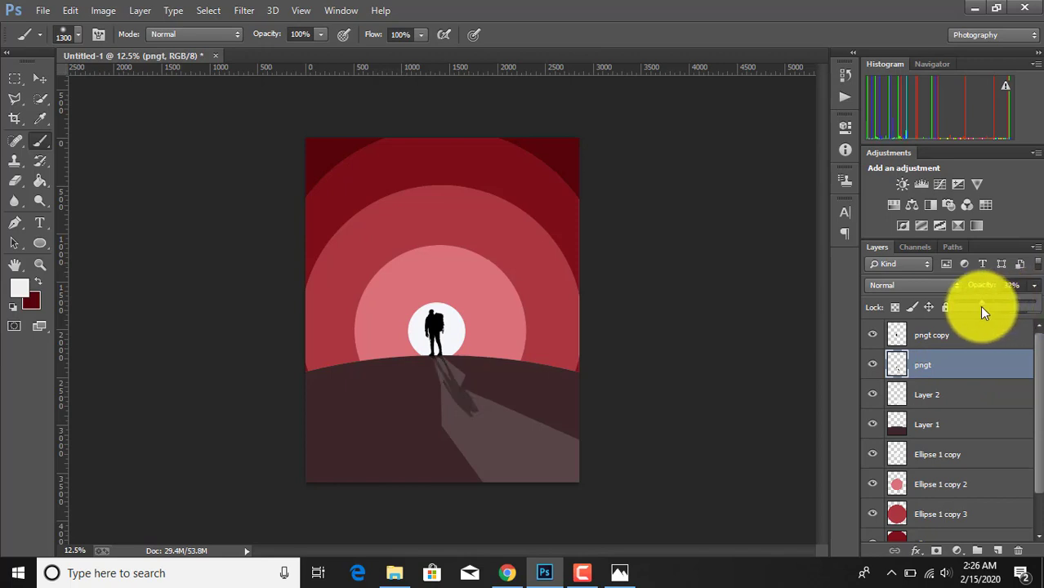
pyautogui.click(873, 455)
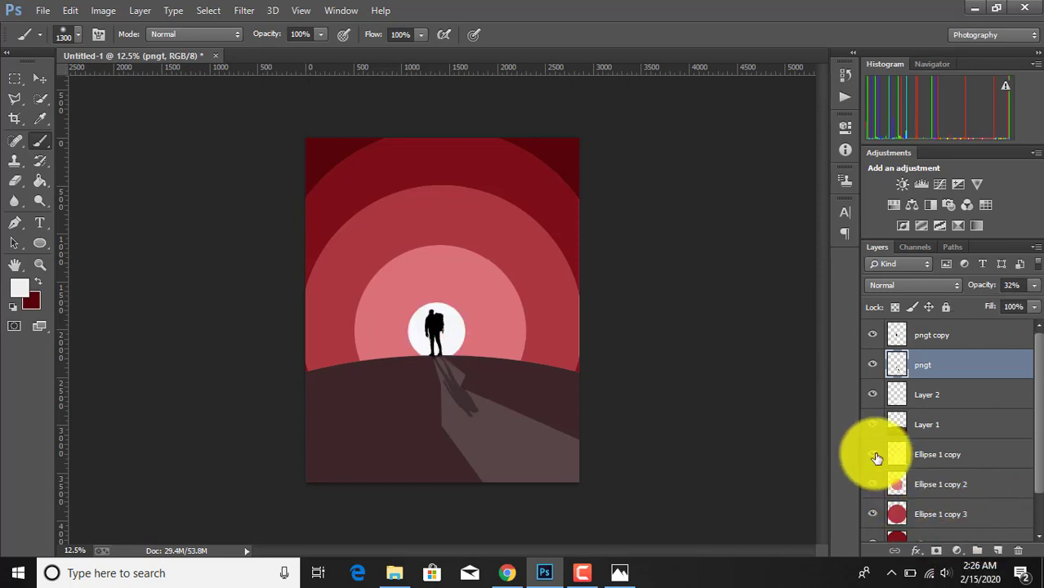
# - Show Ellipse 1 copy again and give it a Gaussian Blur of about 75 px
pyautogui.click(936, 454)
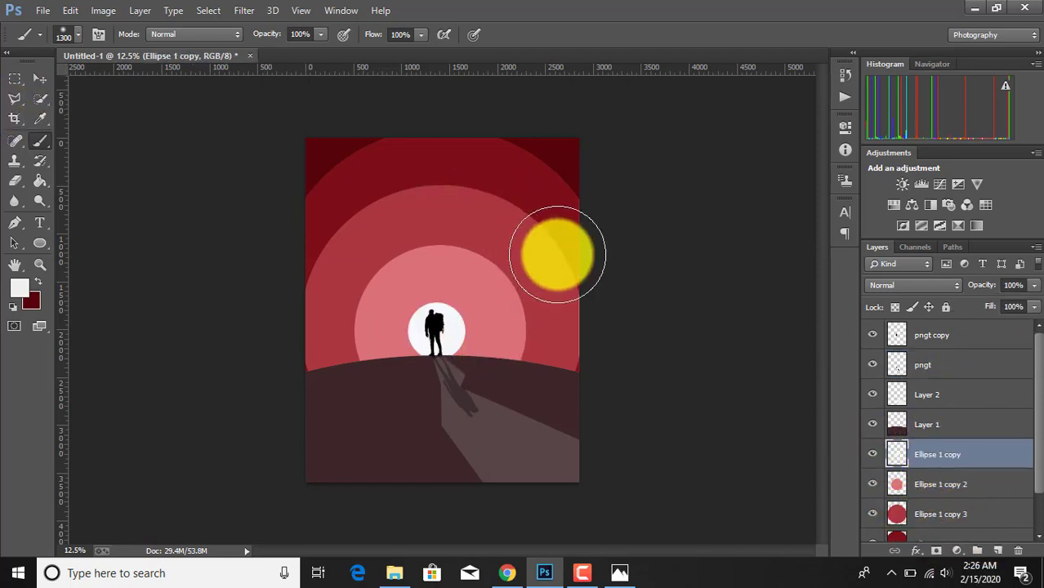
pyautogui.click(238, 9)
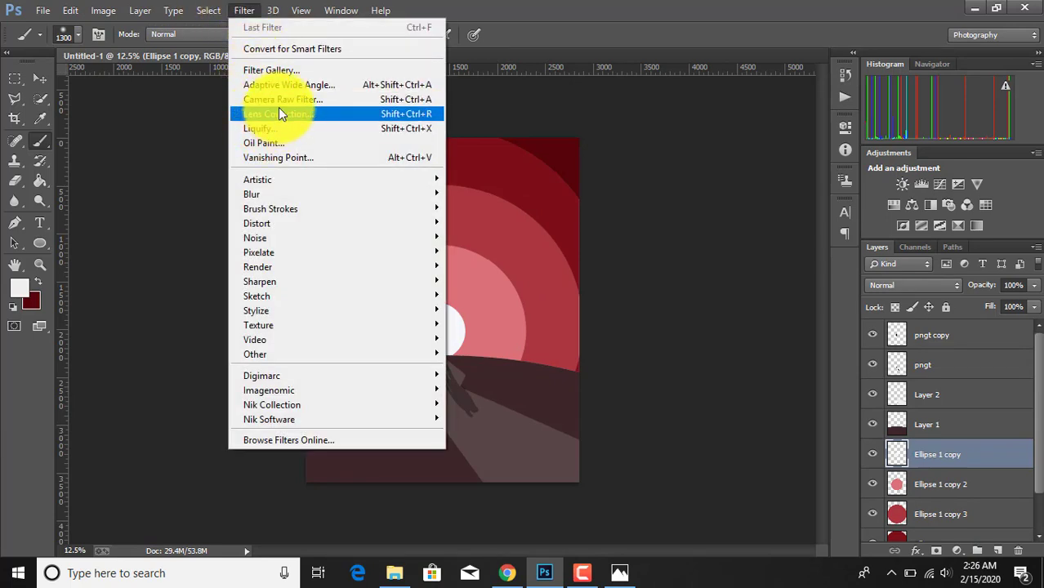
pyautogui.moveTo(261, 194)
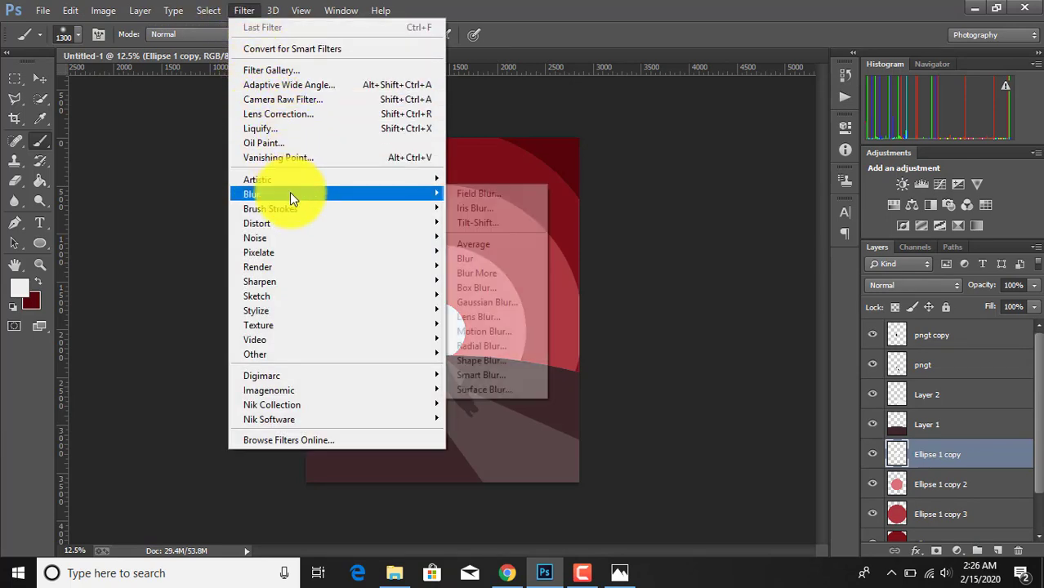
pyautogui.click(496, 303)
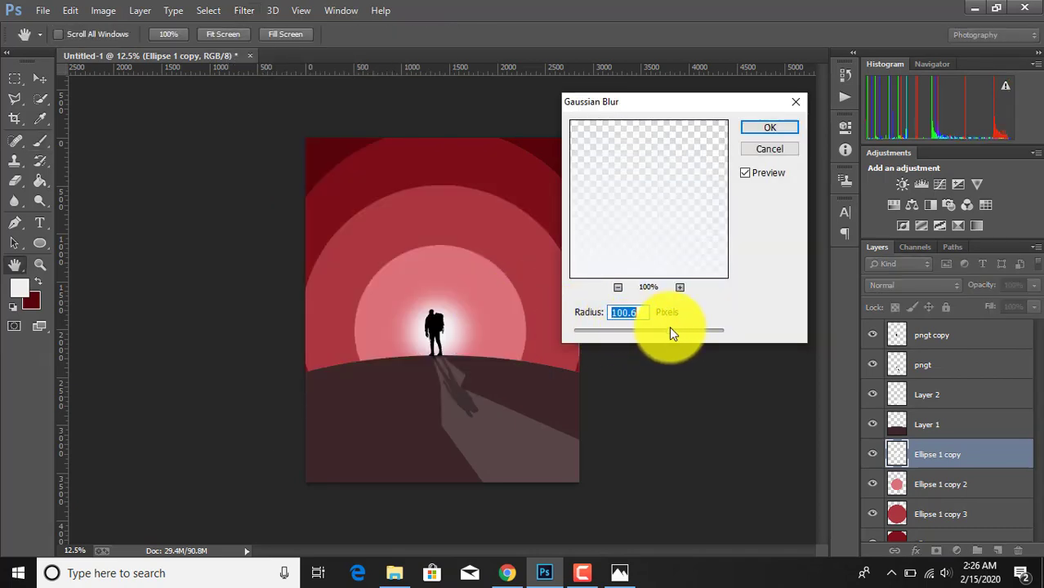
pyautogui.moveTo(670, 331); pyautogui.dragTo(664, 332)
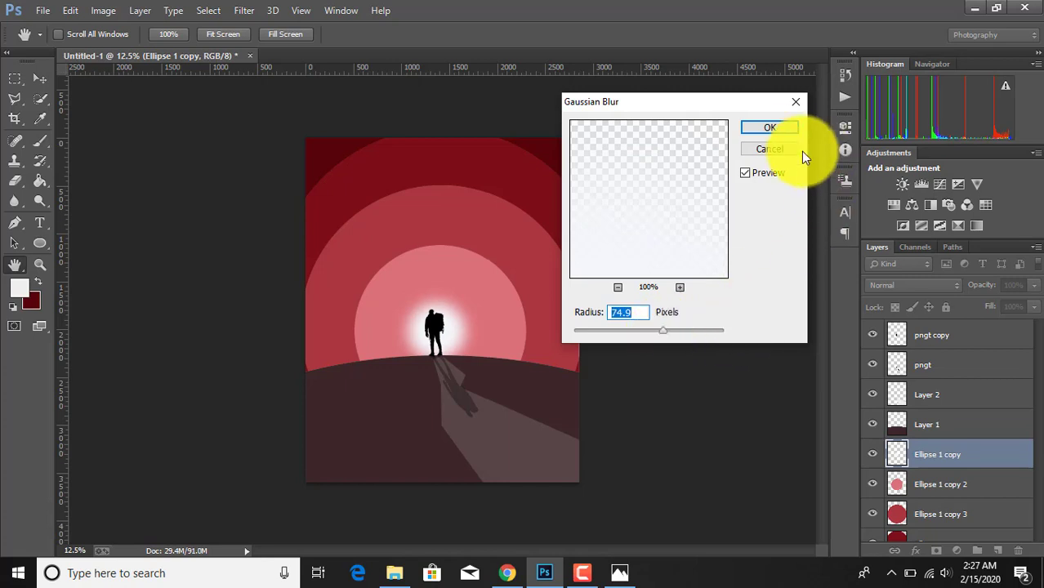
pyautogui.click(777, 129)
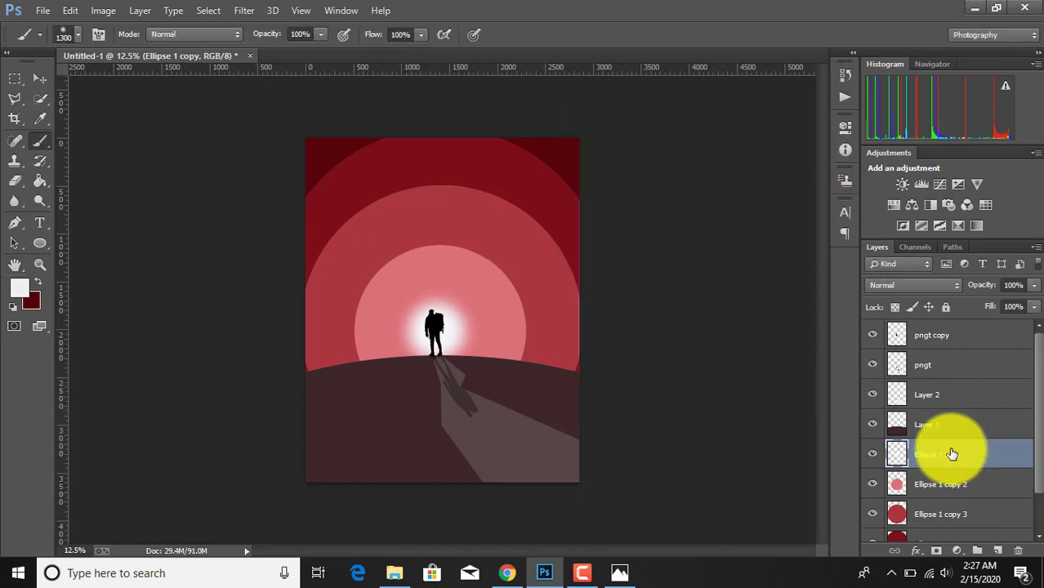
# - Free-transform the blurred white glow outward to about 153% and commit it
pyautogui.hotkey('ctrl', 't')
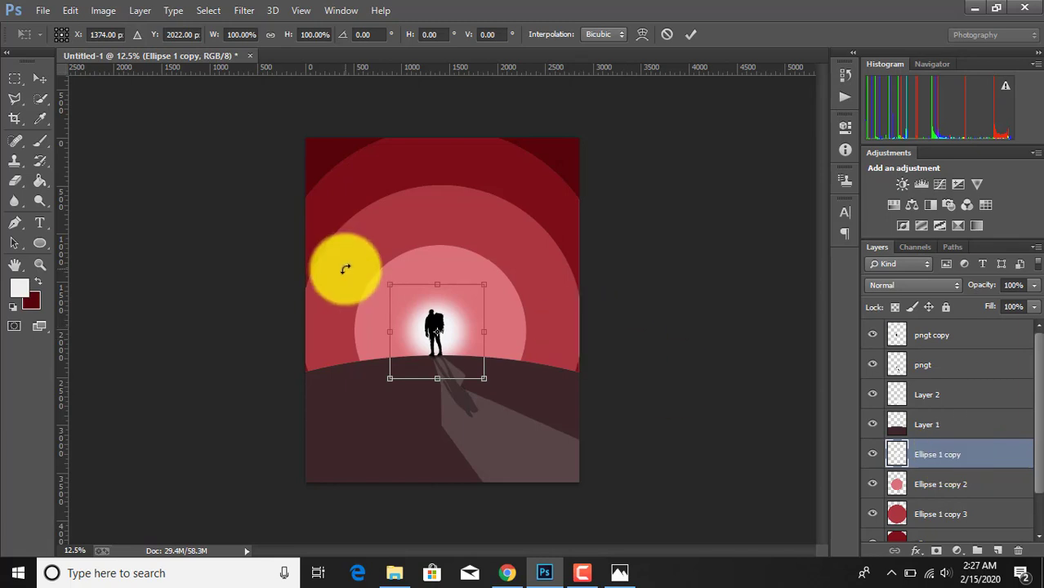
pyautogui.moveTo(390, 285); pyautogui.dragTo(367, 271)
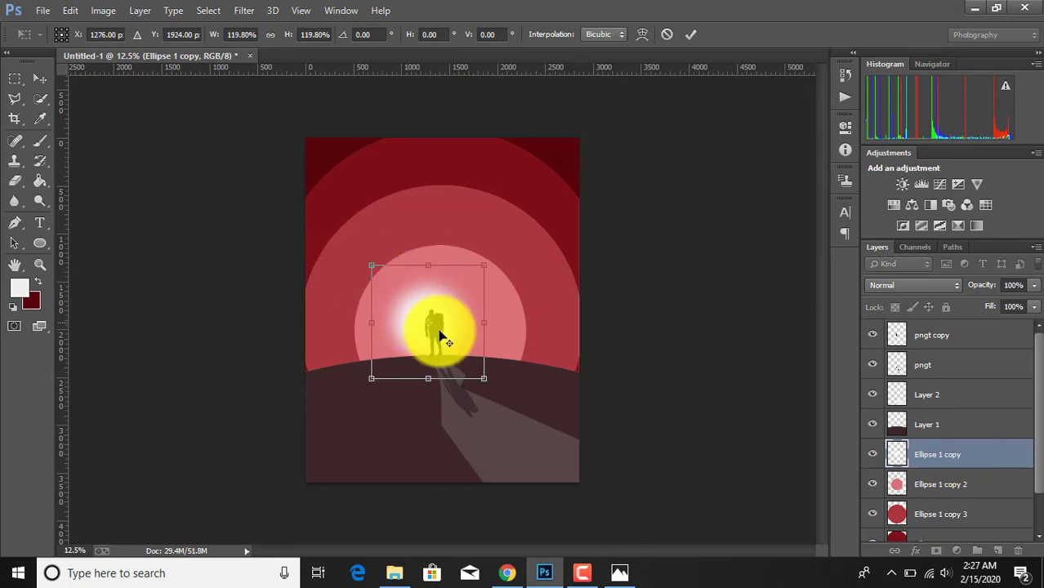
pyautogui.moveTo(484, 379); pyautogui.dragTo(505, 395)
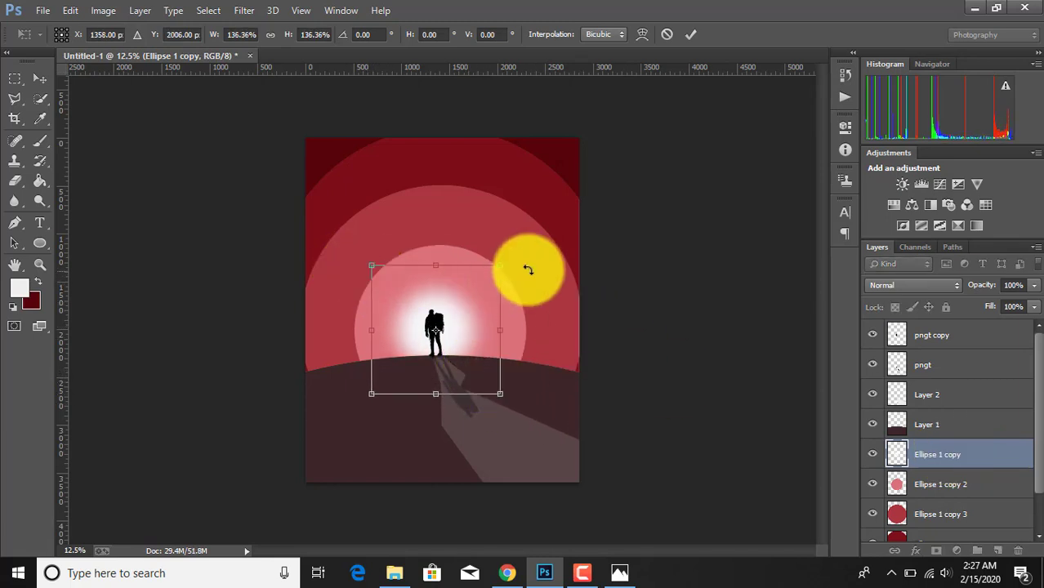
pyautogui.moveTo(501, 265); pyautogui.dragTo(516, 259)
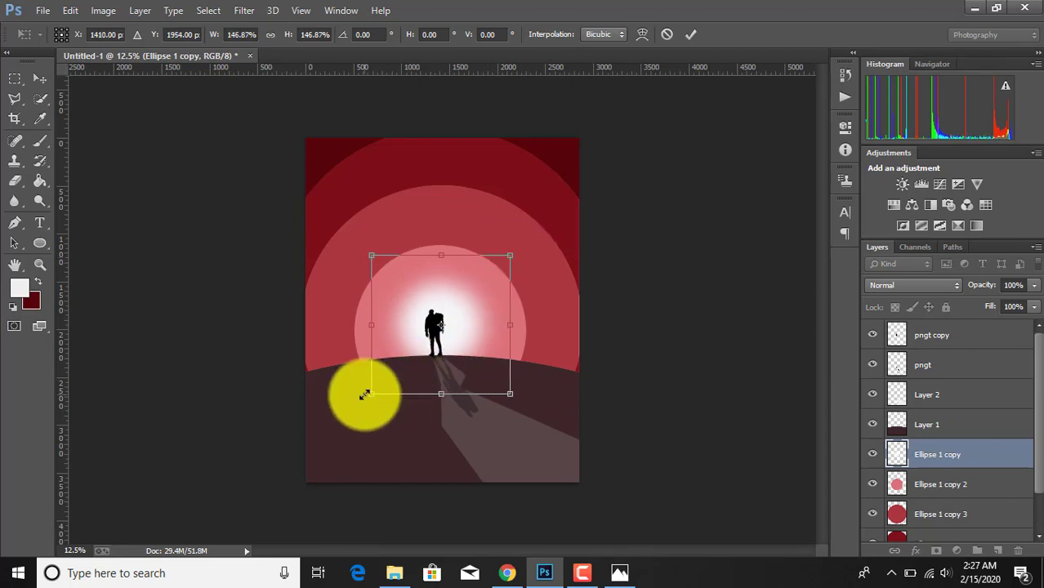
pyautogui.moveTo(372, 394); pyautogui.dragTo(366, 400)
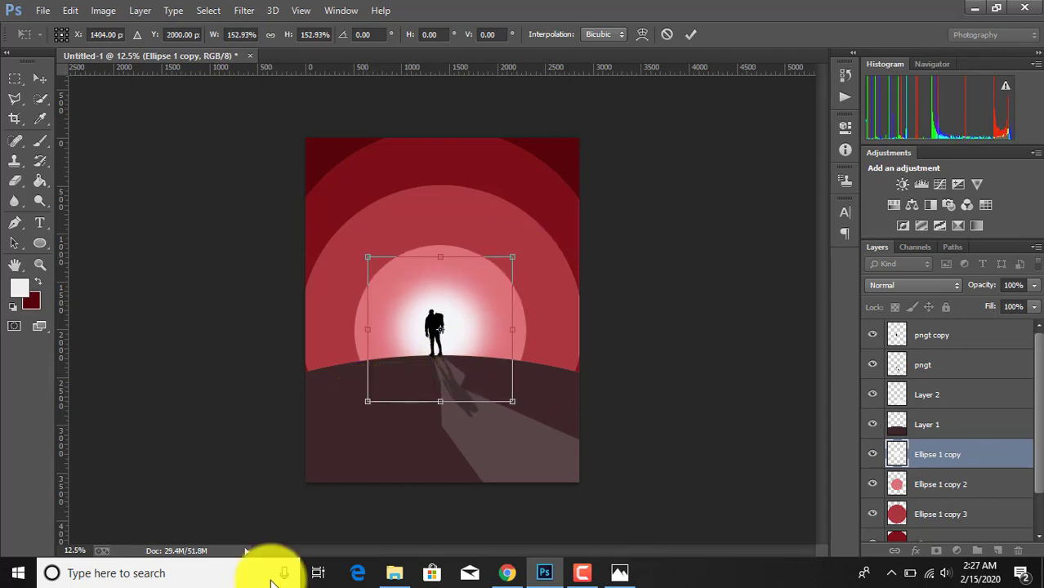
pyautogui.click(690, 35)
pyautogui.scroll(-2, 973, 457)
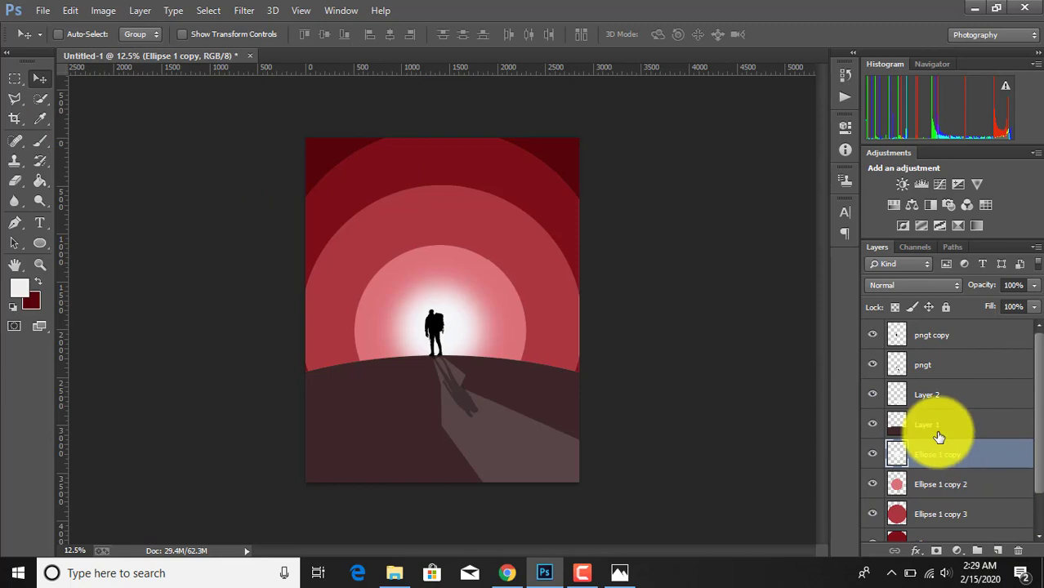
pyautogui.click(932, 426)
pyautogui.scroll(-2, 1019, 483)
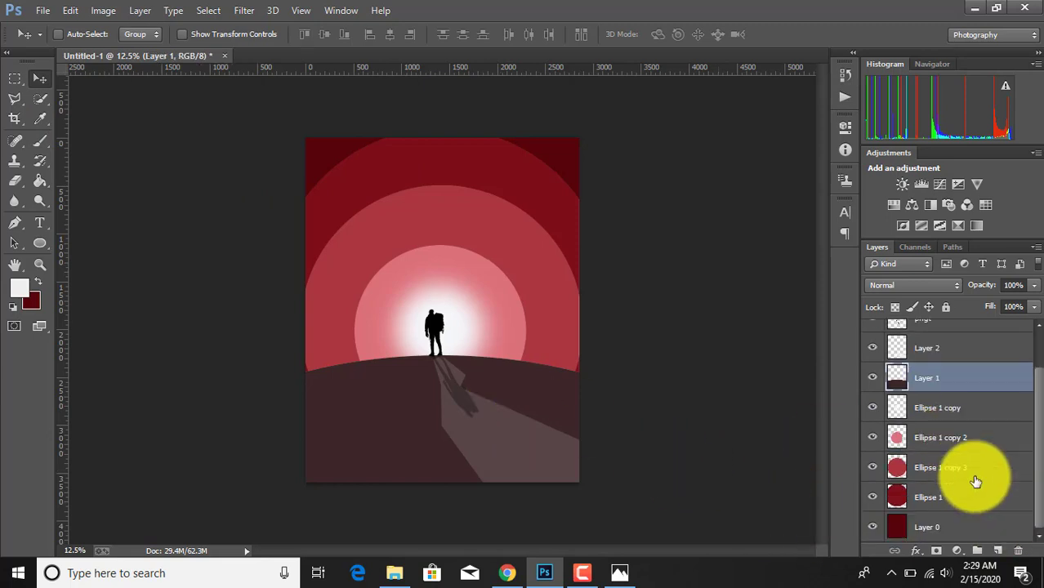
pyautogui.click(42, 10)
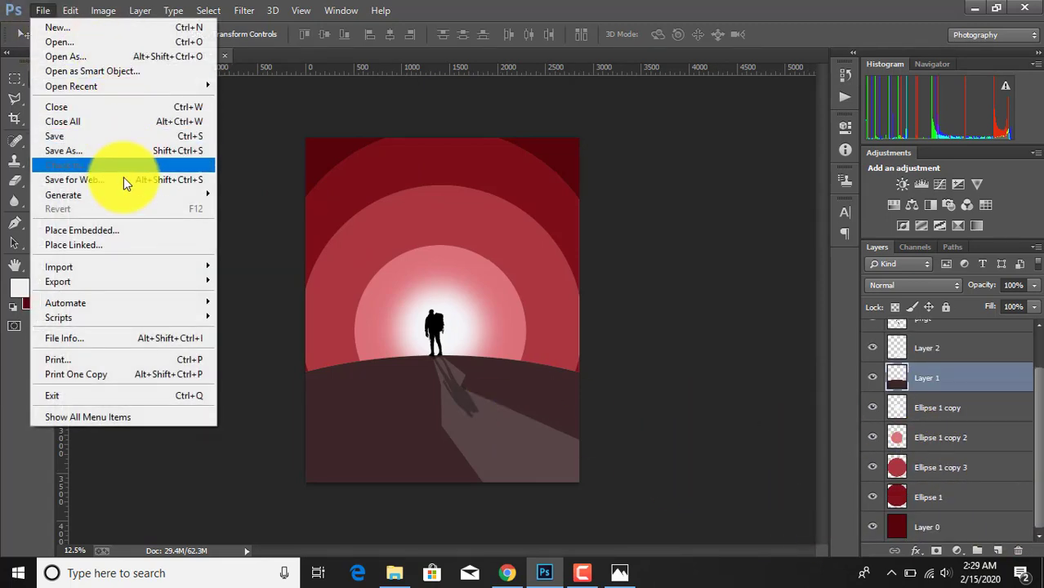
pyautogui.click(109, 245)
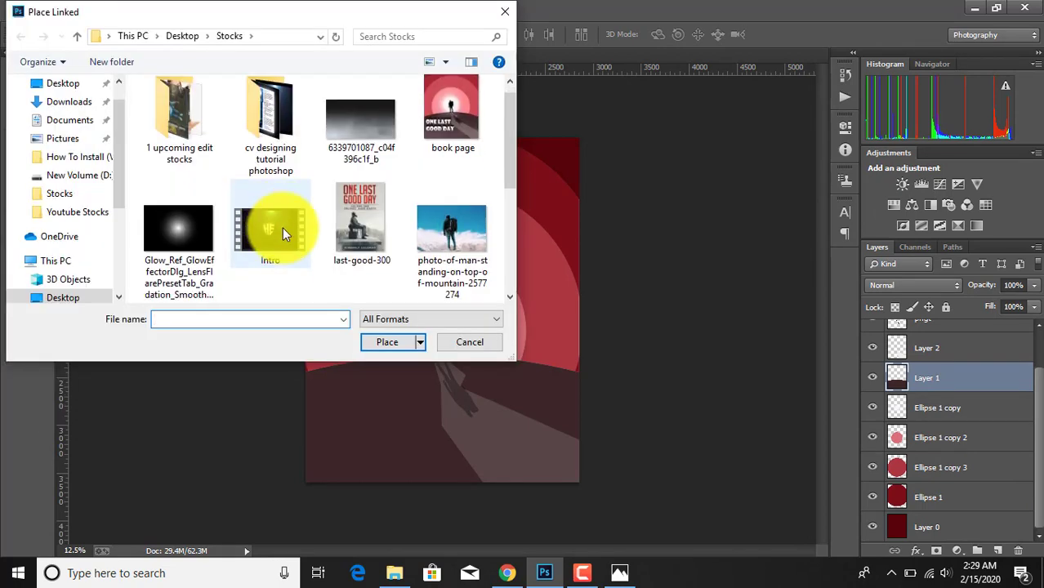
pyautogui.doubleClick(358, 126)
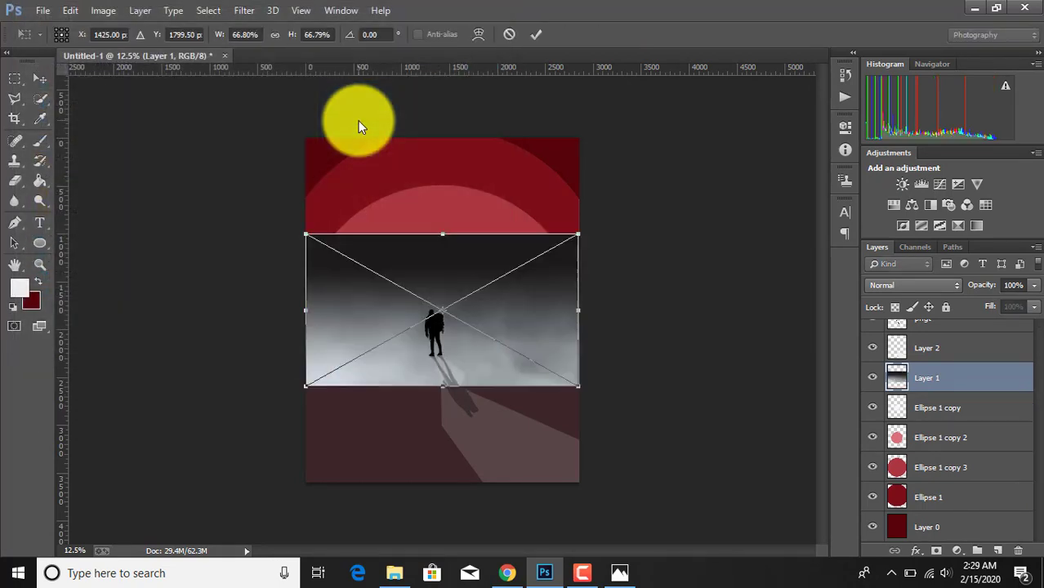
pyautogui.moveTo(509, 334); pyautogui.dragTo(514, 435)
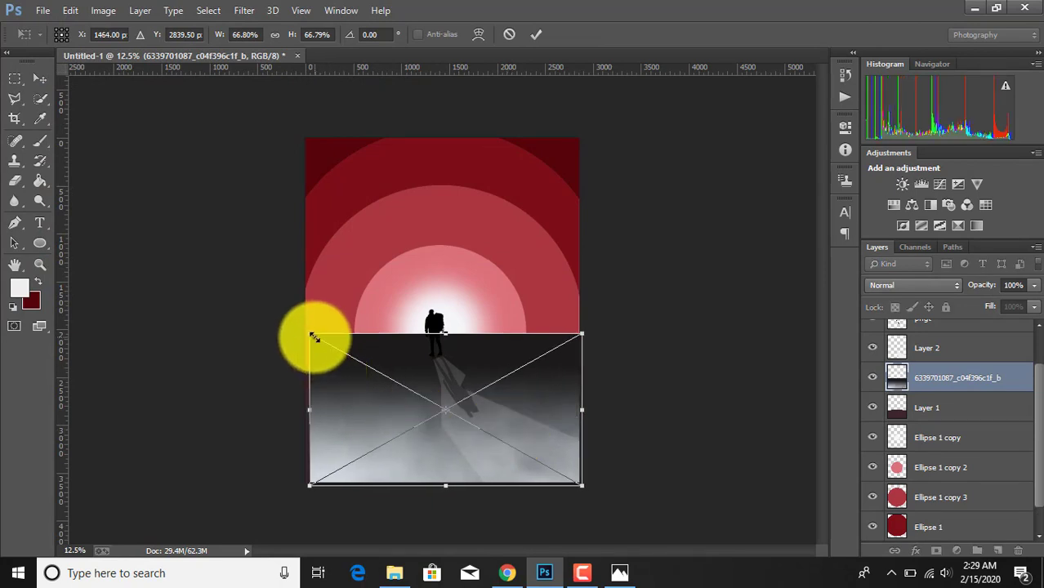
pyautogui.moveTo(310, 334); pyautogui.dragTo(302, 328)
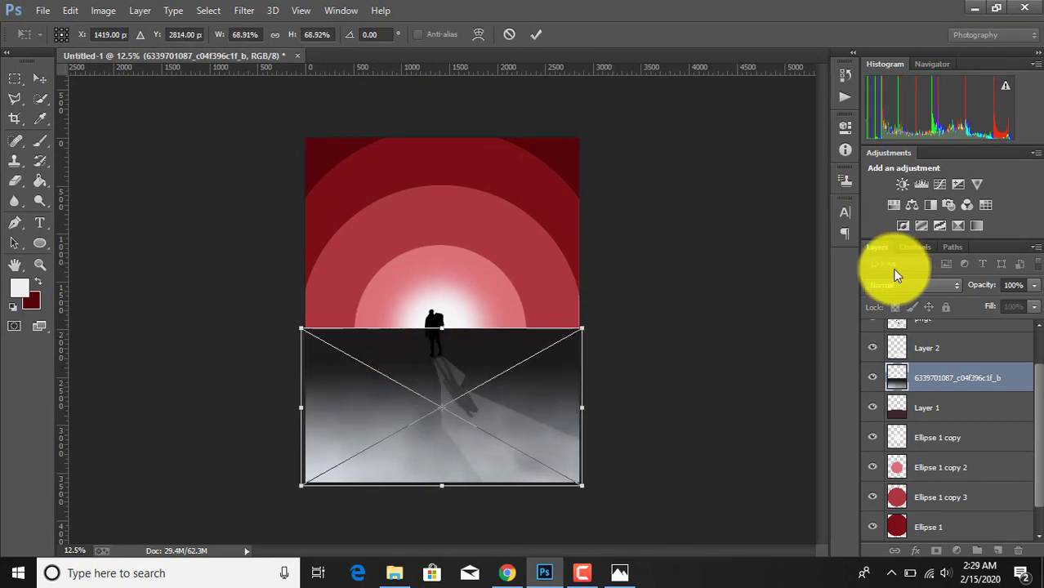
pyautogui.click(536, 37)
# - Set the fog layer to Screen blending and move it lower
pyautogui.click(881, 287)
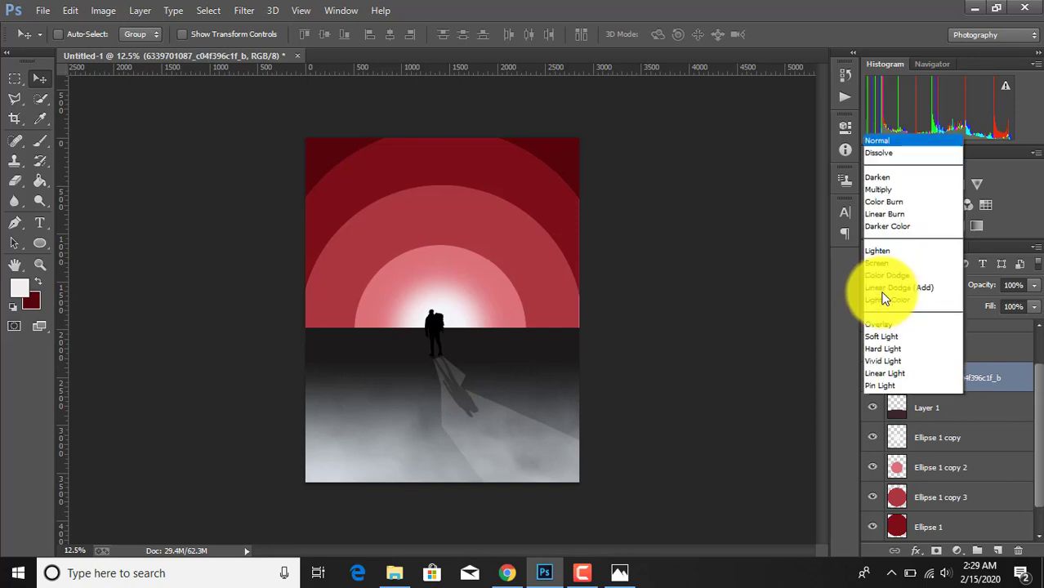
pyautogui.click(877, 129)
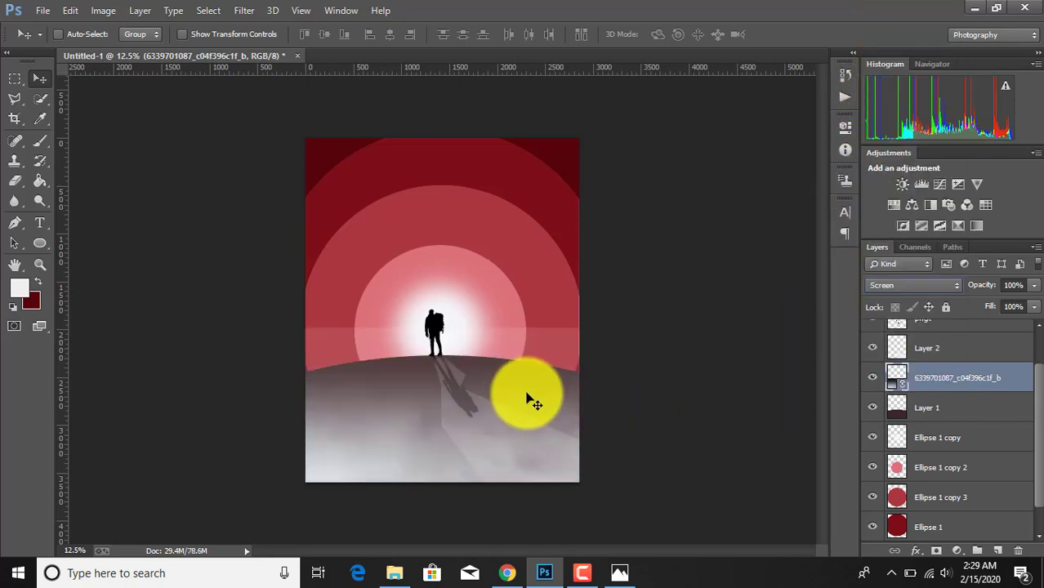
pyautogui.moveTo(525, 396); pyautogui.dragTo(526, 420)
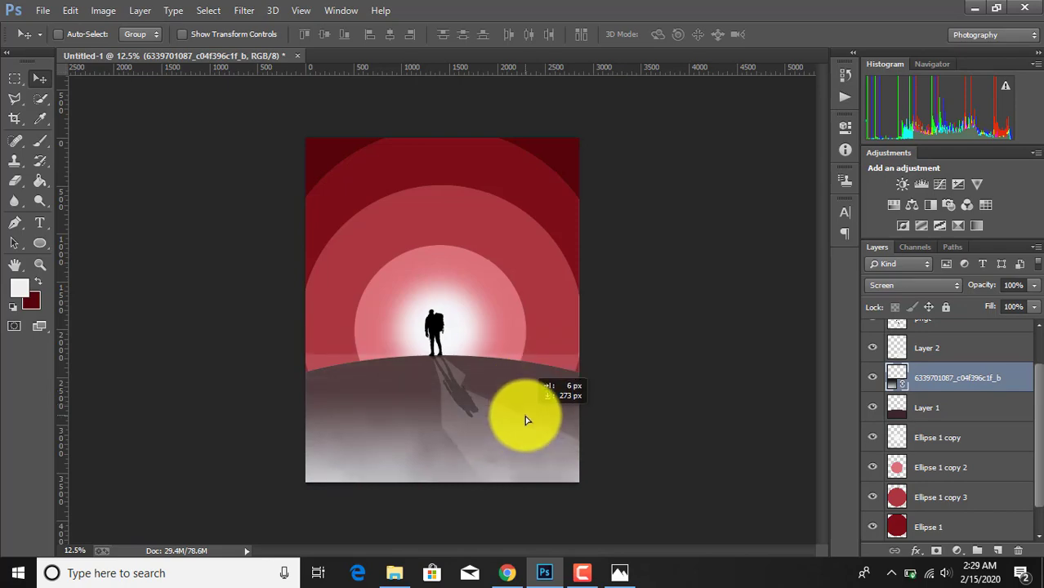
# - Rasterize the fog layer and clip it to the ground layer below
pyautogui.rightClick(937, 378)
pyautogui.click(711, 288)
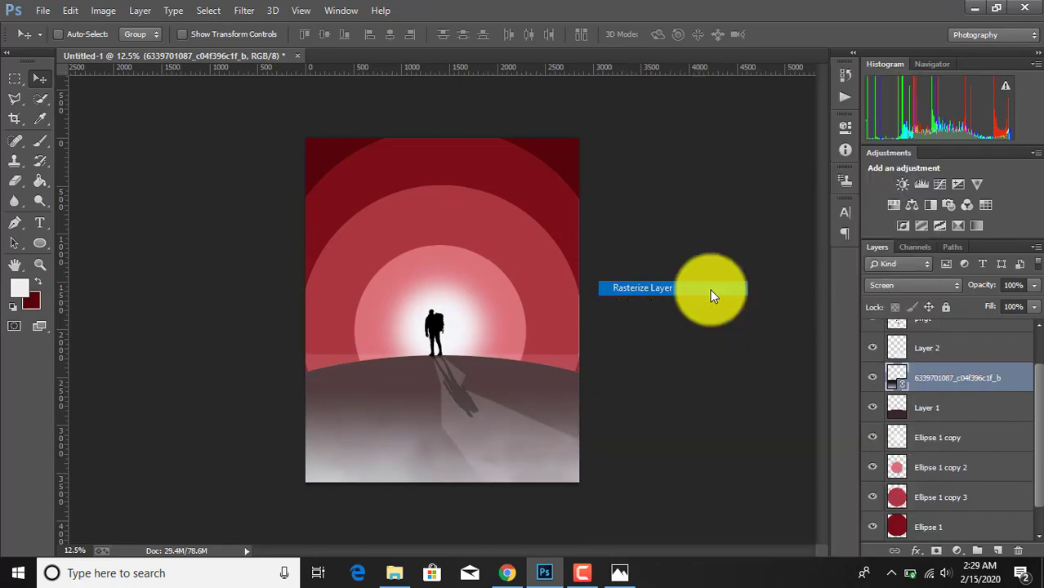
pyautogui.rightClick(931, 374)
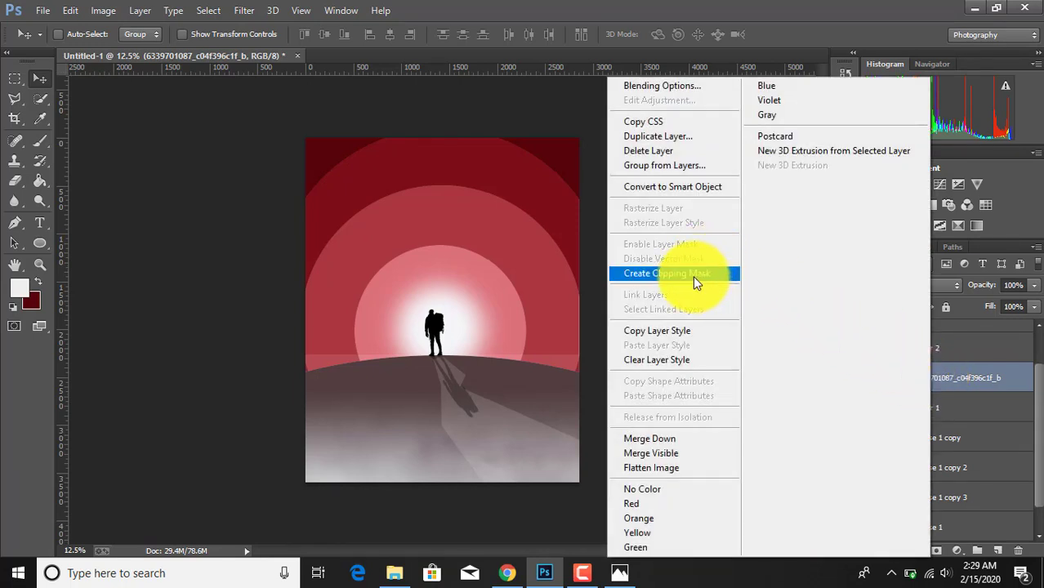
pyautogui.click(692, 275)
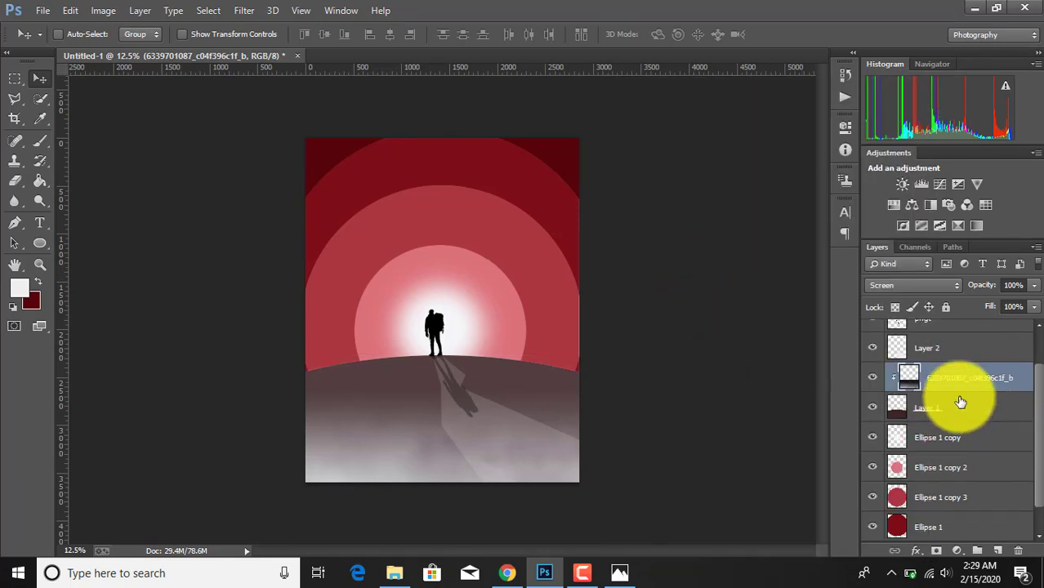
# - Fade the fog layer to about 31% opacity
pyautogui.click(1034, 286)
pyautogui.moveTo(1034, 309); pyautogui.dragTo(987, 309)
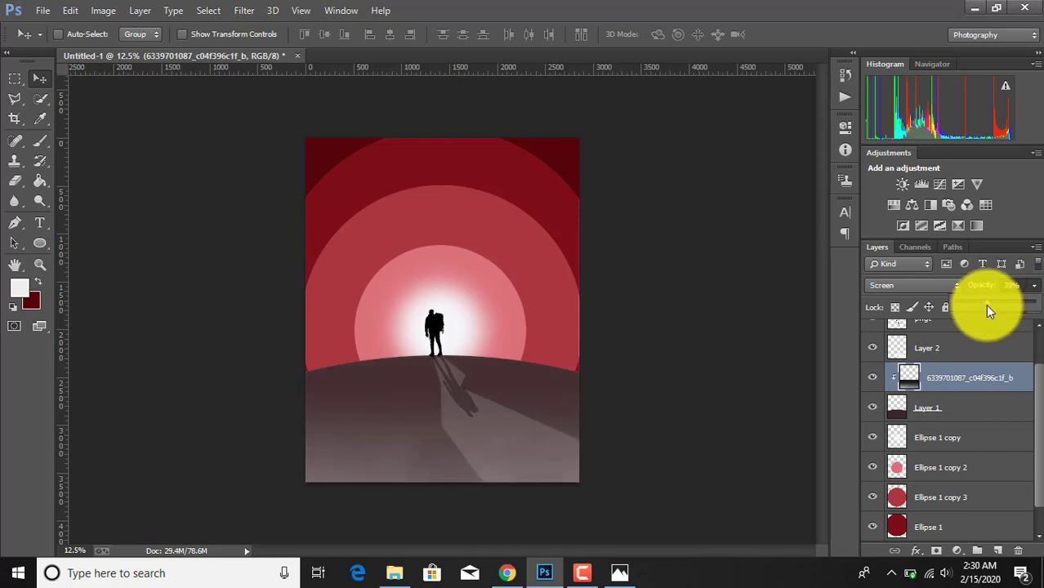
pyautogui.moveTo(987, 307); pyautogui.dragTo(986, 308)
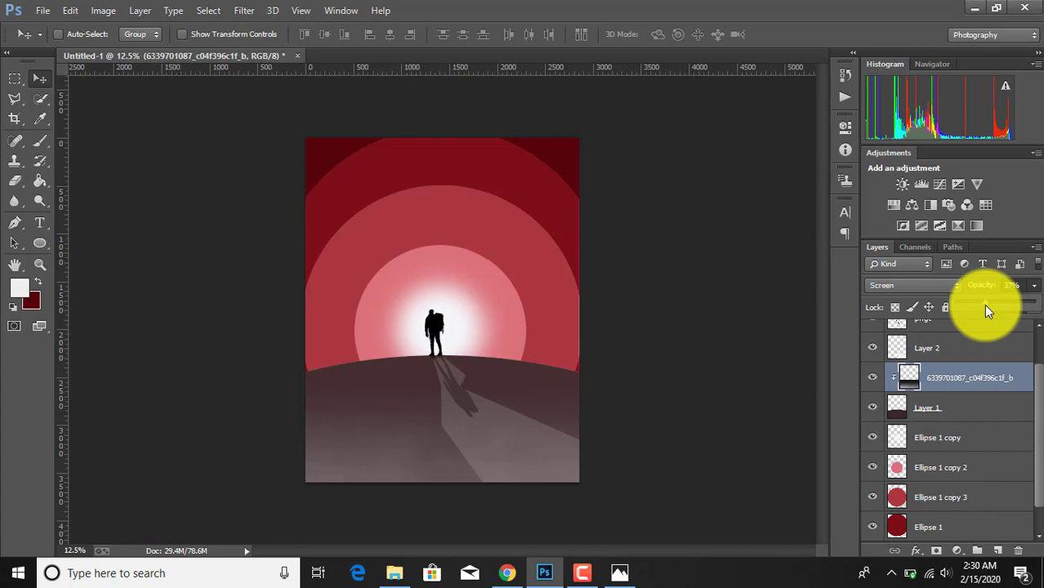
pyautogui.moveTo(985, 306); pyautogui.dragTo(985, 308)
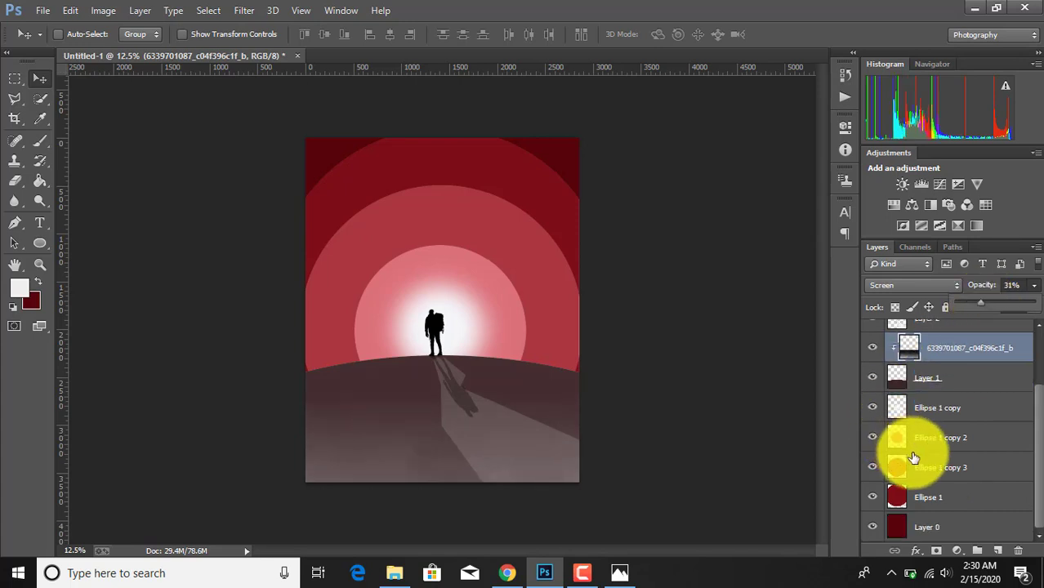
# - Merge the poster's layers into a single image layer
pyautogui.scroll(-1, 937, 527)
pyautogui.click(937, 531)
pyautogui.rightClick(937, 532)
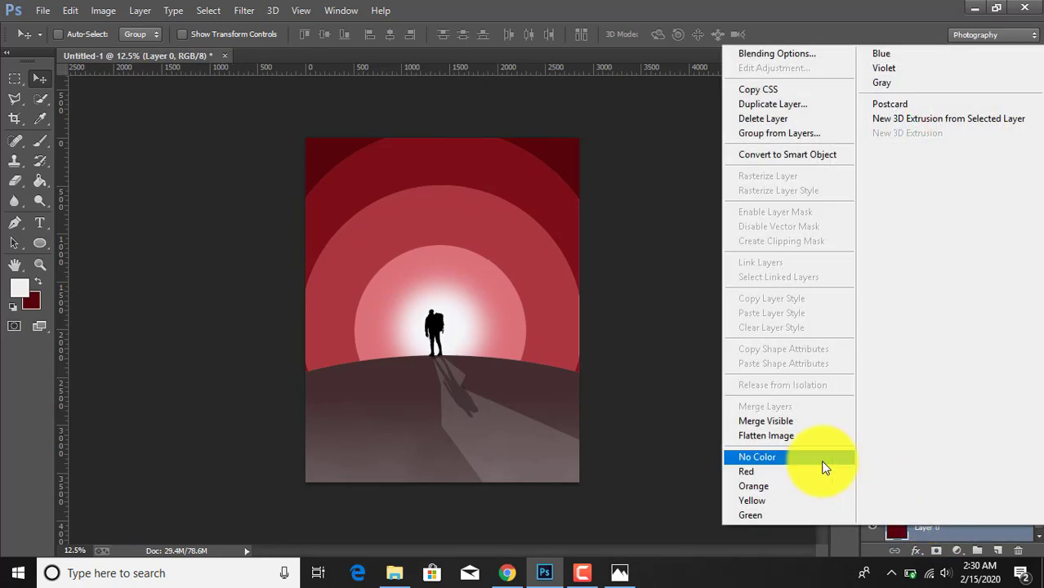
pyautogui.click(773, 424)
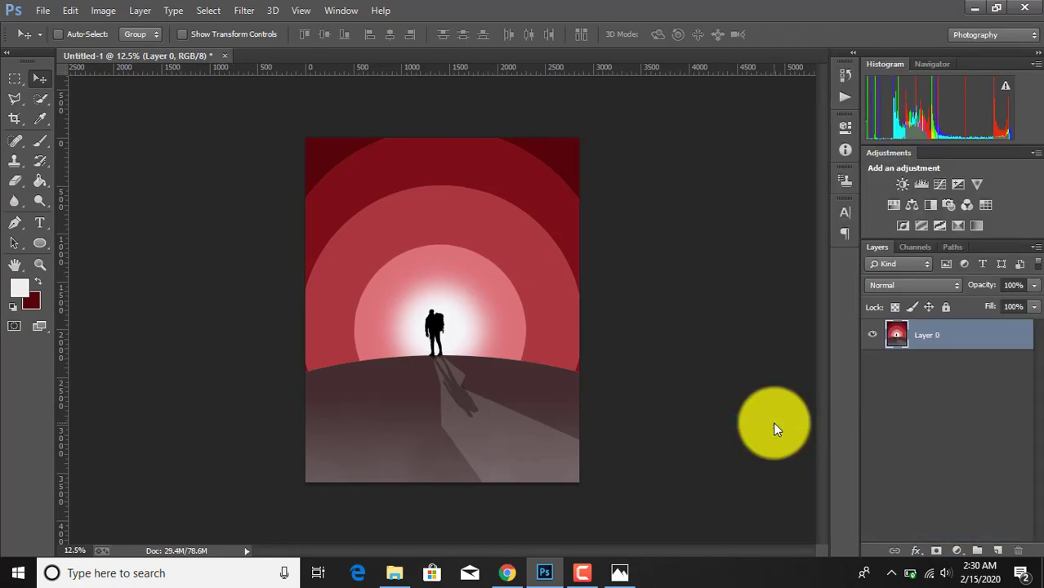
# - Type 'ONE LAST GOOD DAY' in near-white Showcard Gothic at the poster's lower left
pyautogui.click(41, 224)
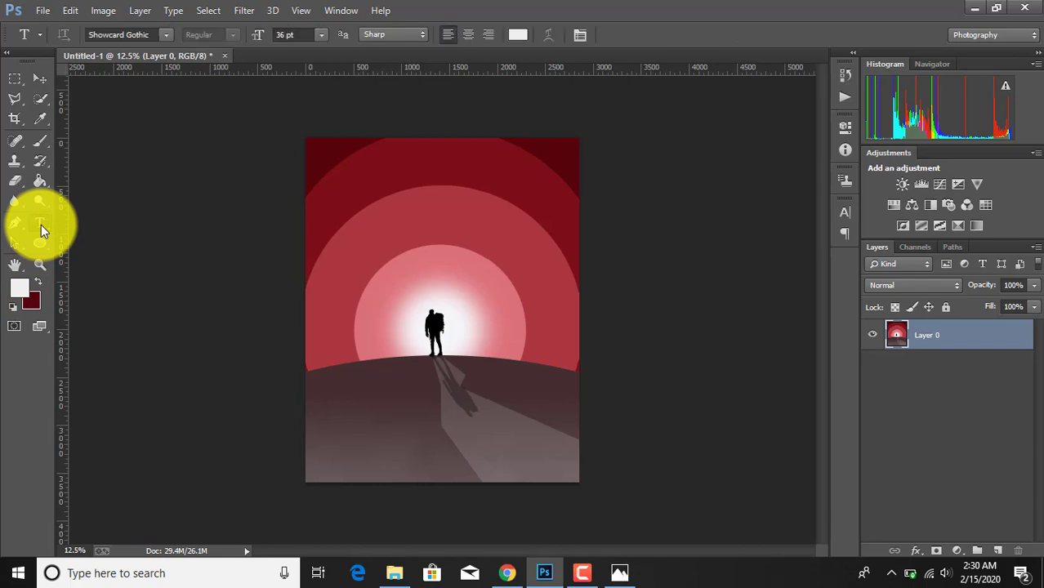
pyautogui.click(21, 291)
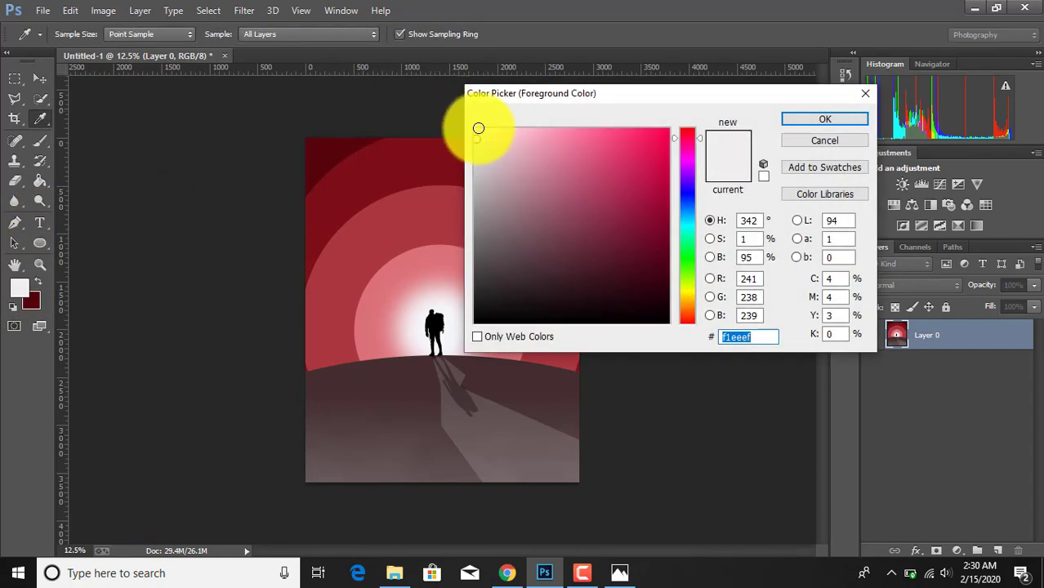
pyautogui.click(478, 129)
pyautogui.click(801, 121)
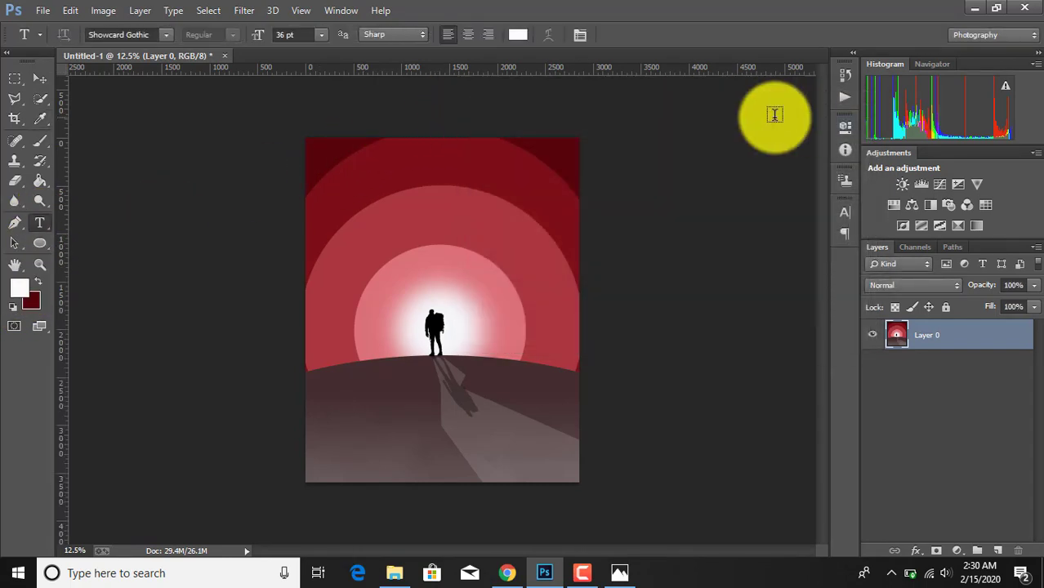
pyautogui.click(167, 37)
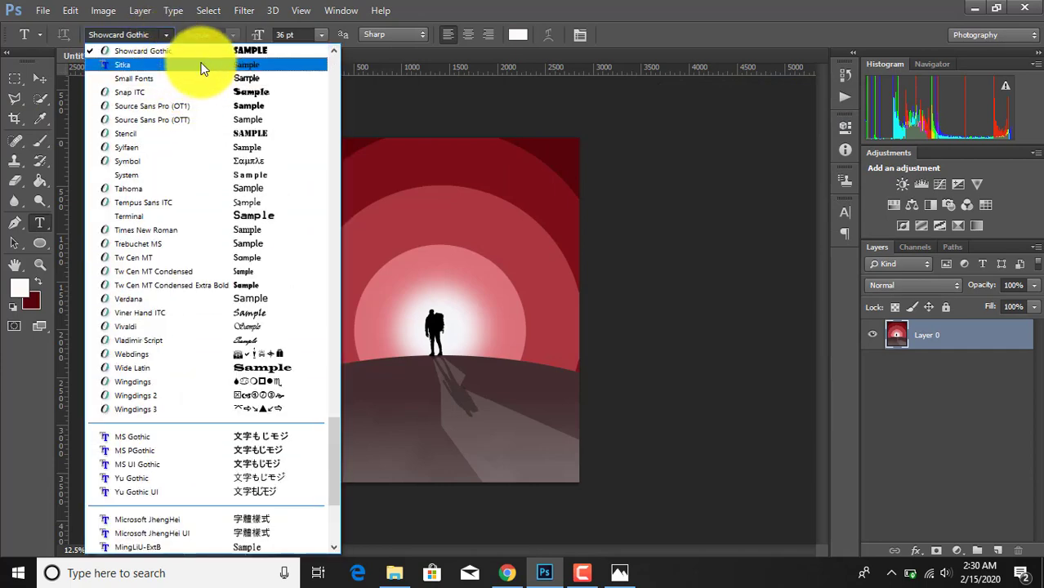
pyautogui.click(208, 53)
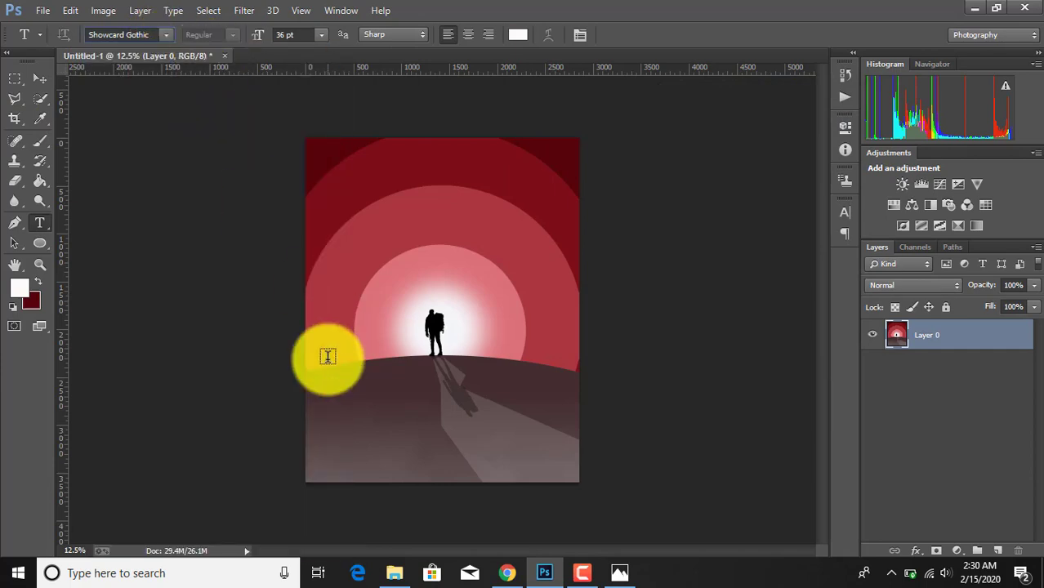
pyautogui.click(322, 420)
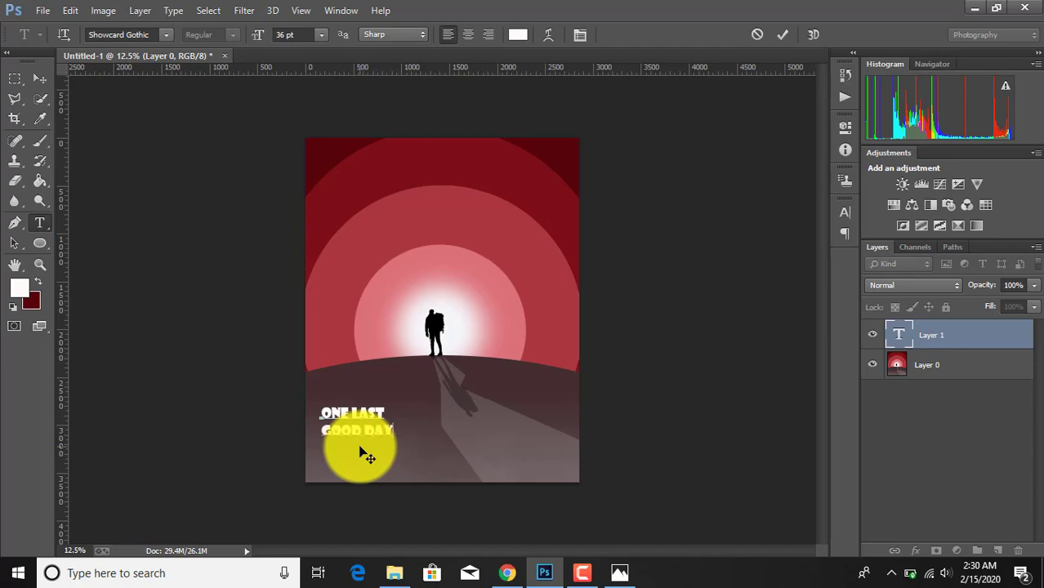
pyautogui.click(783, 33)
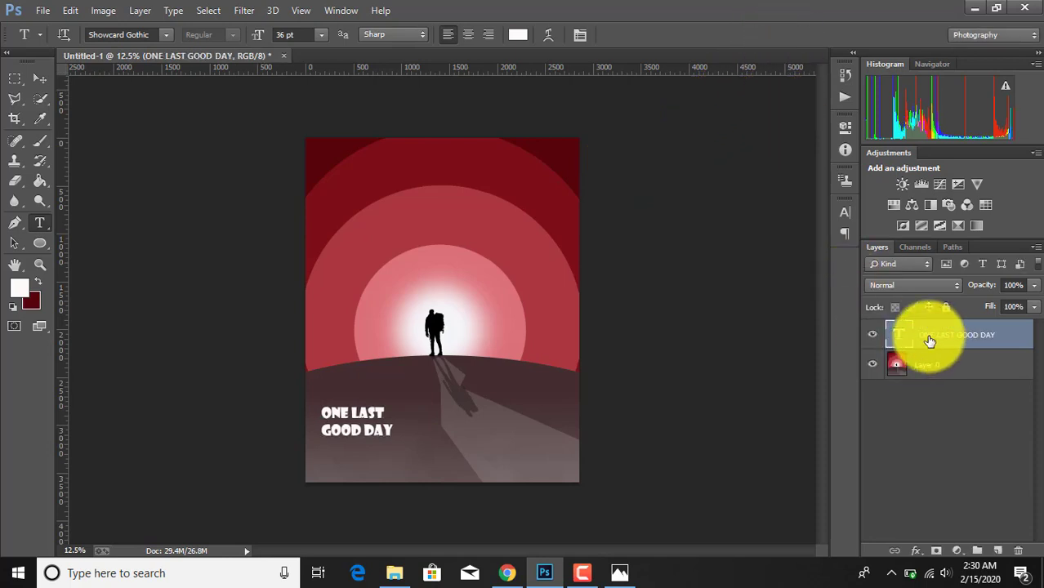
# - Scale the title to about 181% and nudge it three steps up and one left
pyautogui.hotkey('ctrl', 't')
pyautogui.moveTo(394, 441); pyautogui.dragTo(434, 478)
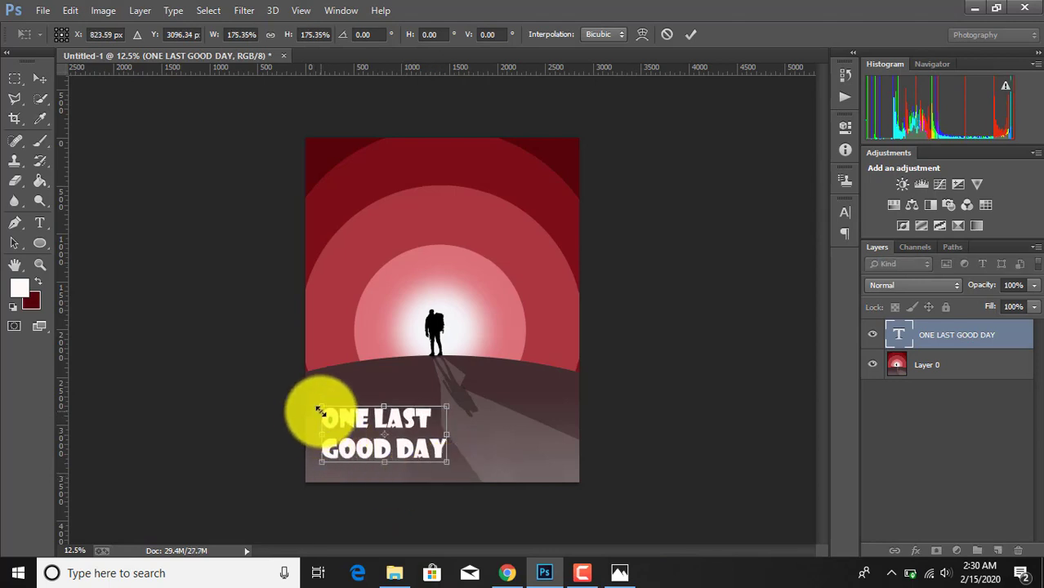
pyautogui.moveTo(319, 409); pyautogui.dragTo(322, 411)
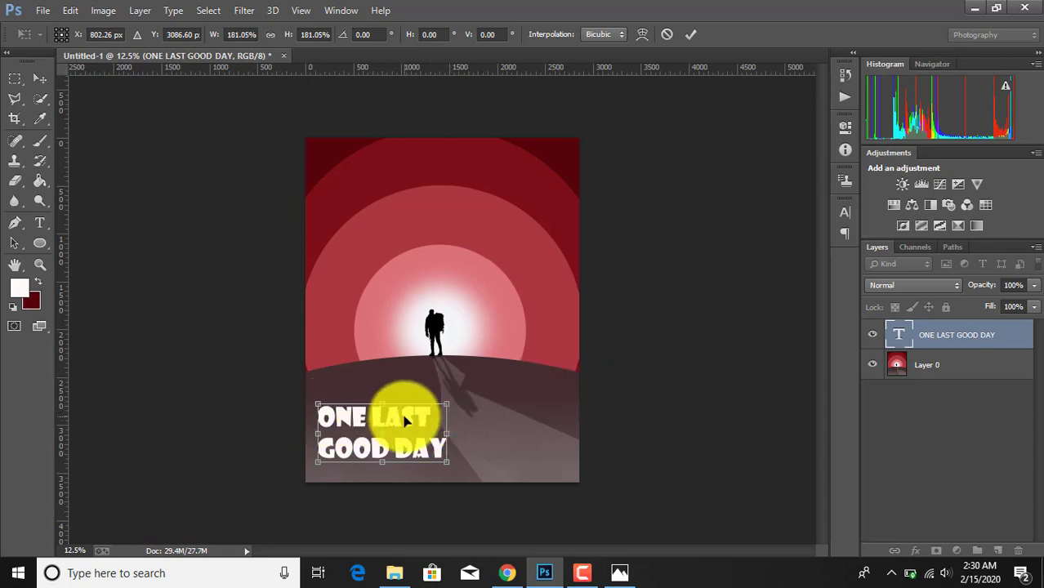
pyautogui.press('Up')
pyautogui.press('Up')
pyautogui.press('Up')
pyautogui.press('Up')
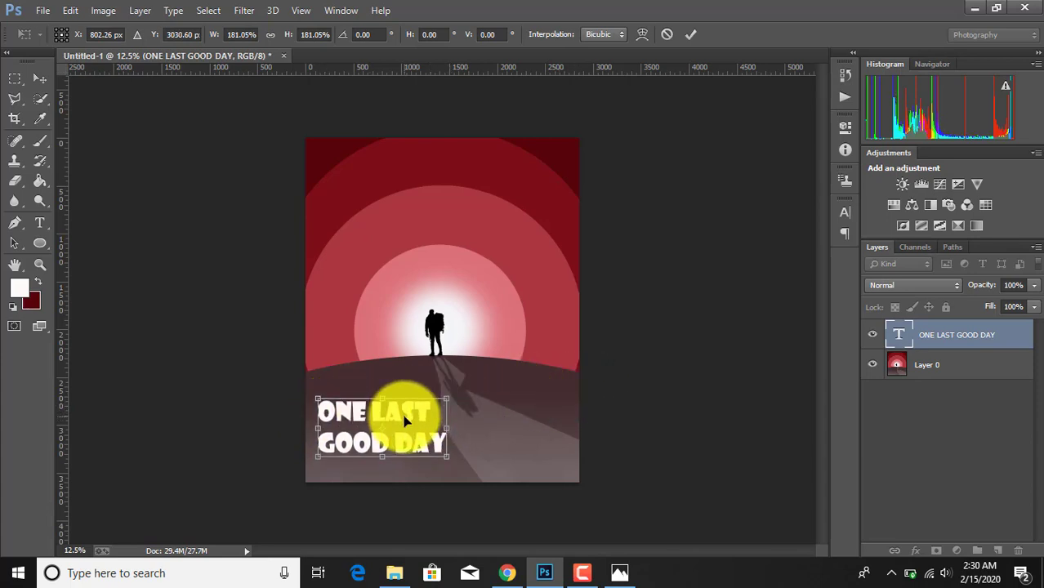
pyautogui.press('Up')
pyautogui.press('Up')
pyautogui.press('Left')
pyautogui.press('Left')
pyautogui.press('Up')
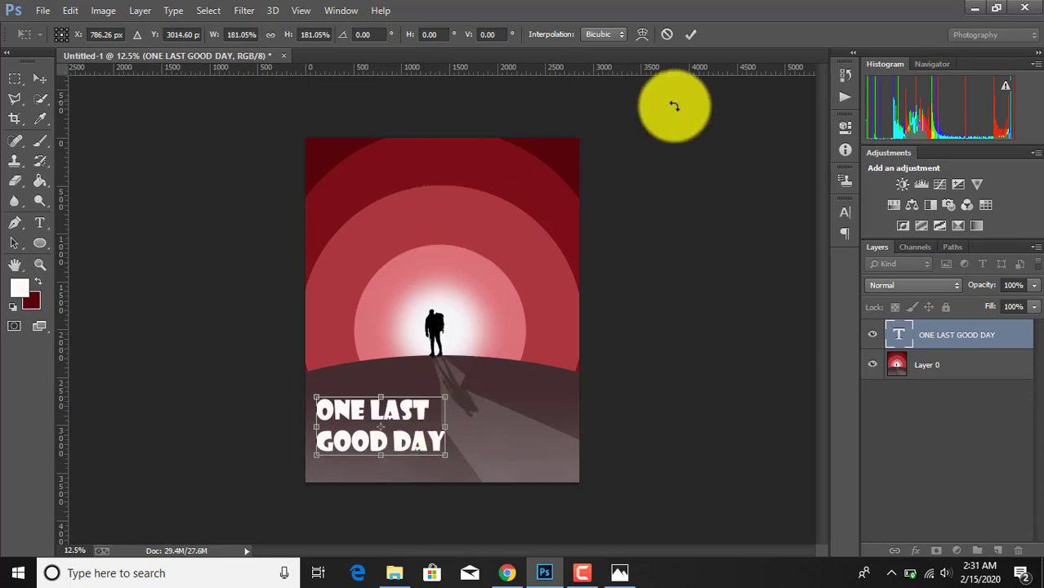
pyautogui.click(691, 34)
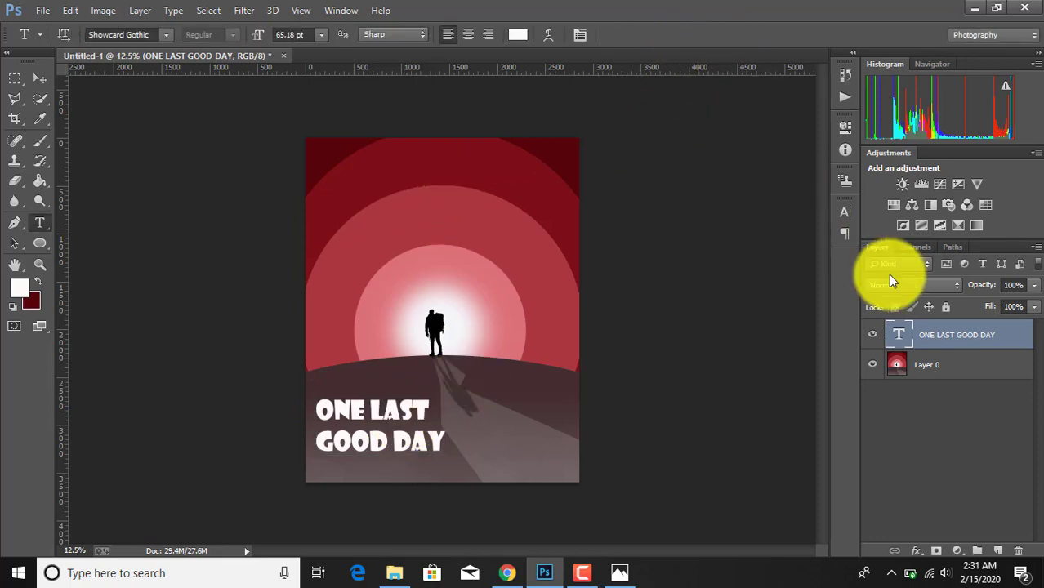
# - Duplicate the title layer and rasterize the original copy
pyautogui.moveTo(975, 333); pyautogui.dragTo(998, 551)
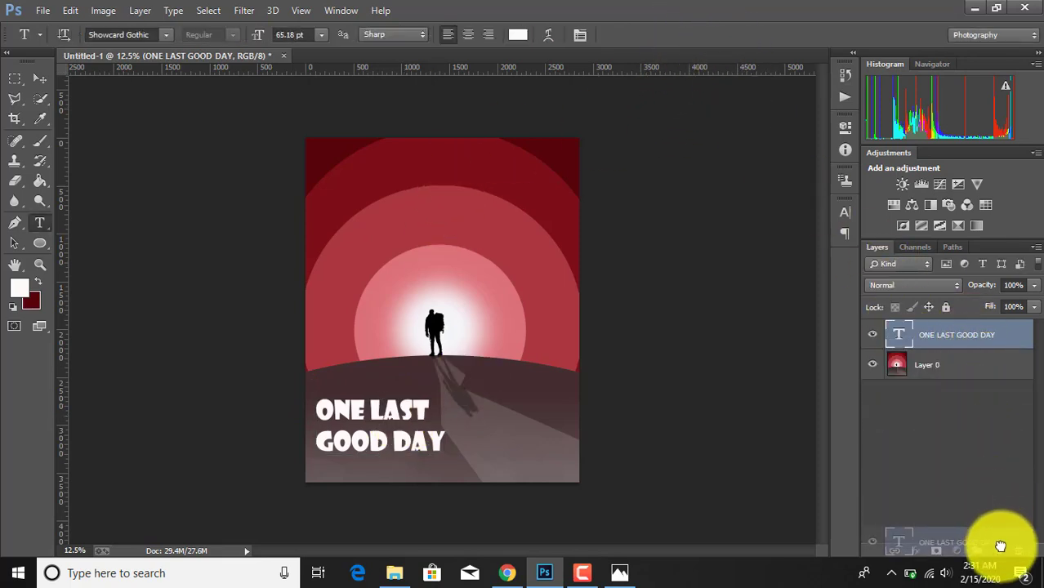
pyautogui.click(942, 365)
pyautogui.rightClick(942, 366)
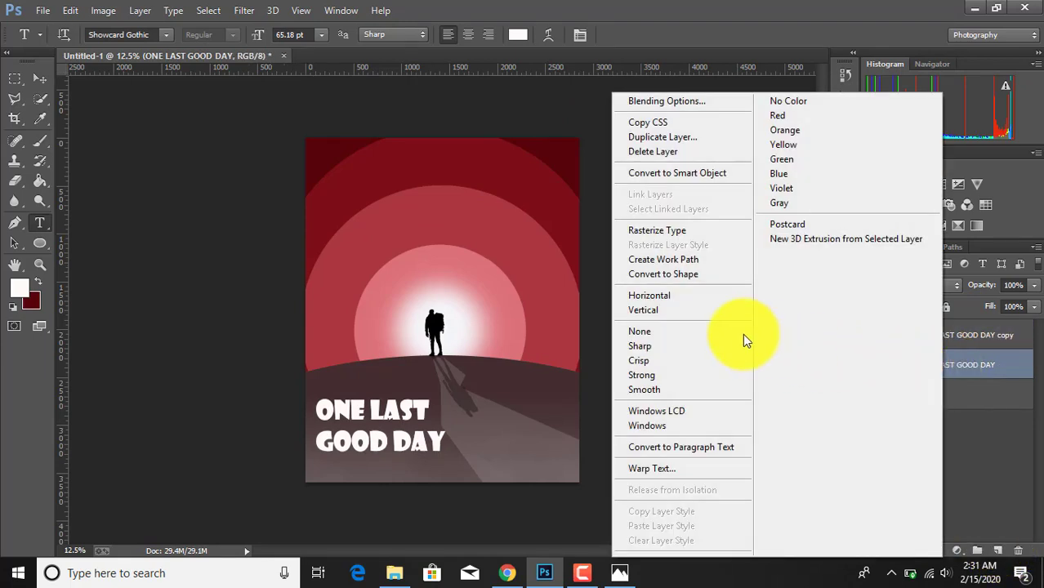
pyautogui.click(689, 243)
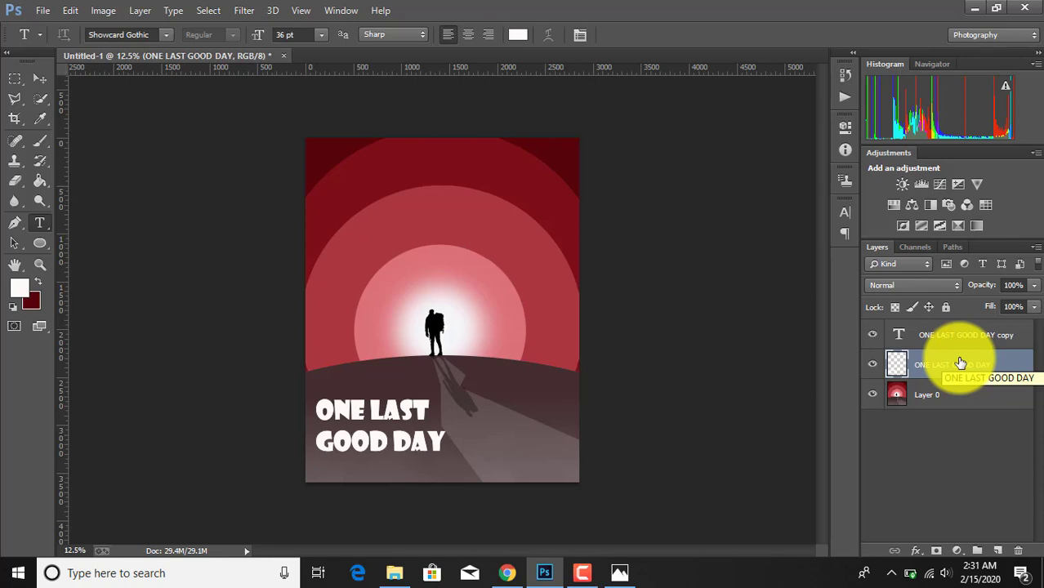
pyautogui.click(38, 77)
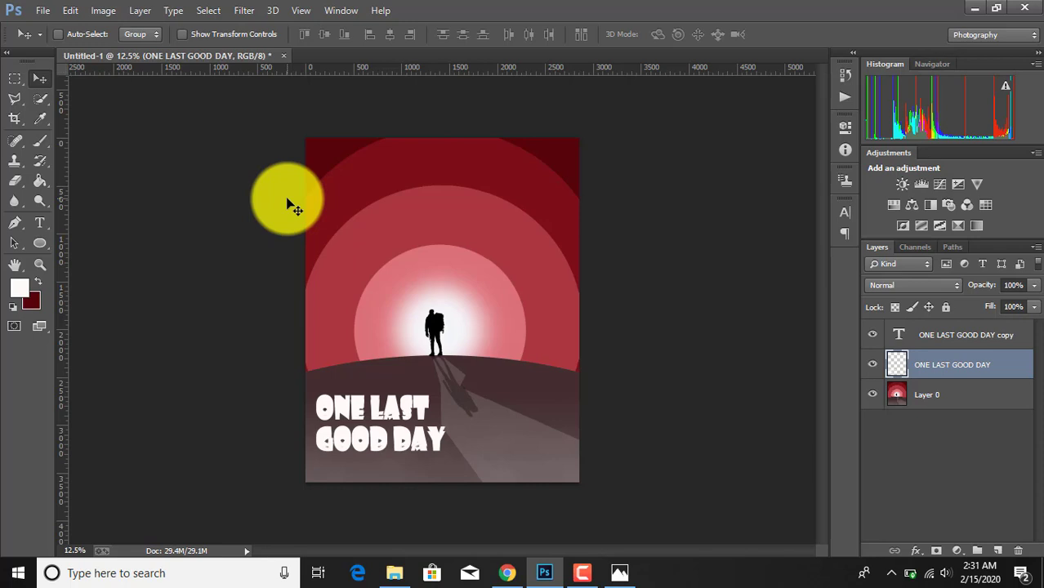
# - Blacken the rasterized title with Hue/Saturation Lightness -100 and lower its opacity into a shadow
pyautogui.click(106, 11)
pyautogui.moveTo(126, 49)
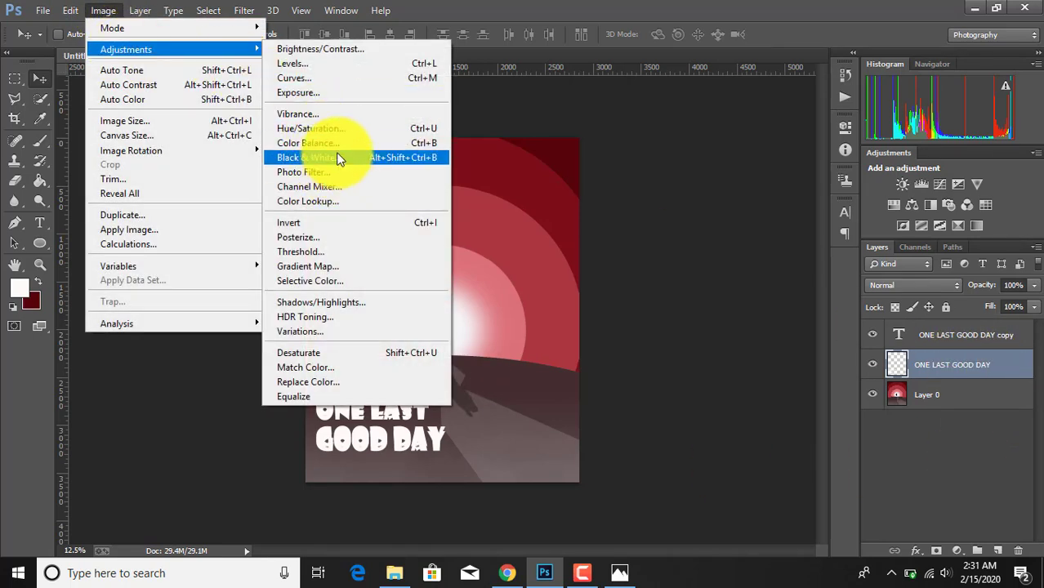
pyautogui.click(335, 130)
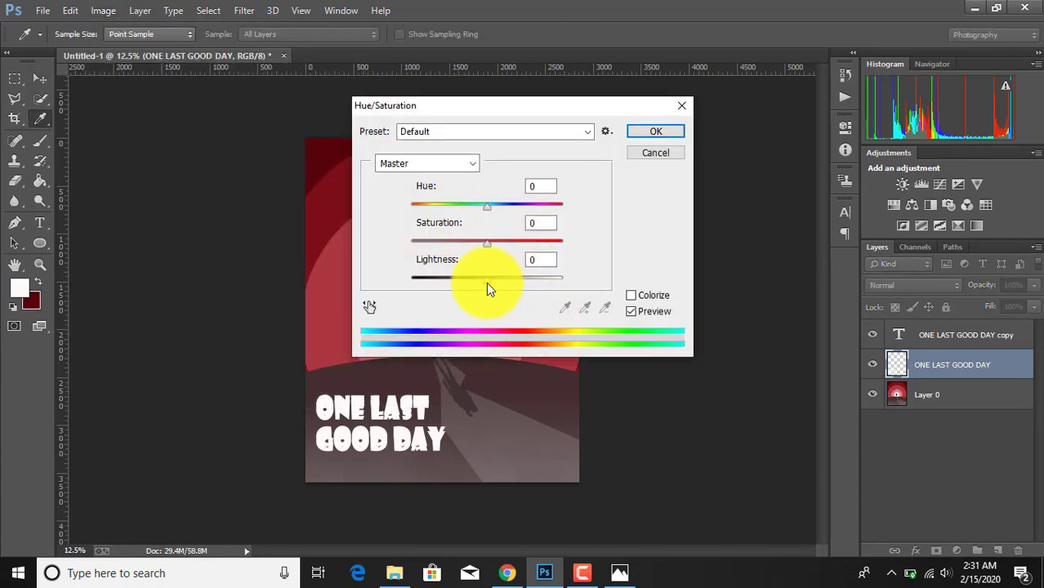
pyautogui.moveTo(487, 279); pyautogui.dragTo(404, 283)
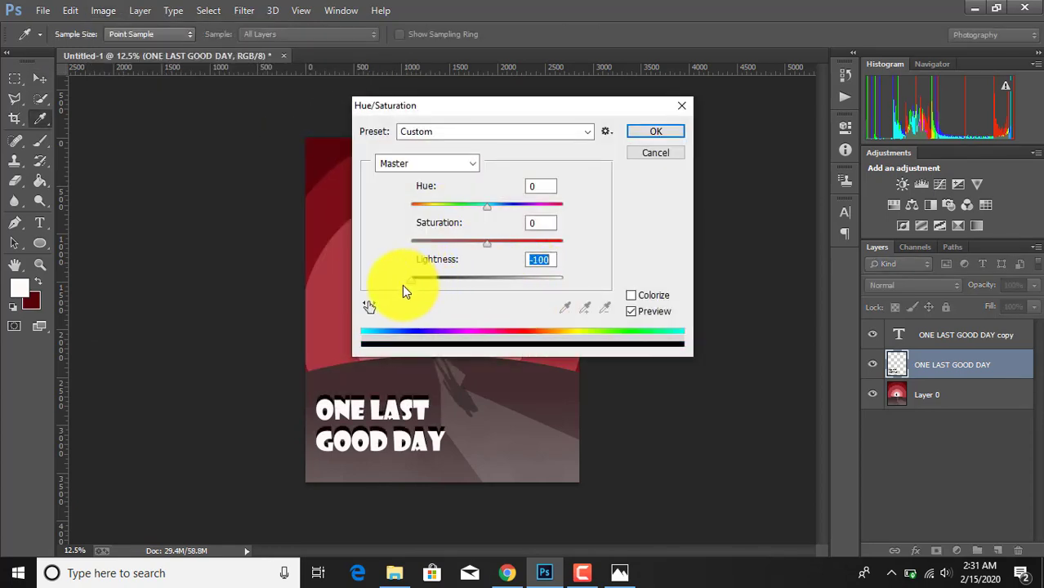
pyautogui.click(654, 131)
pyautogui.press('v')
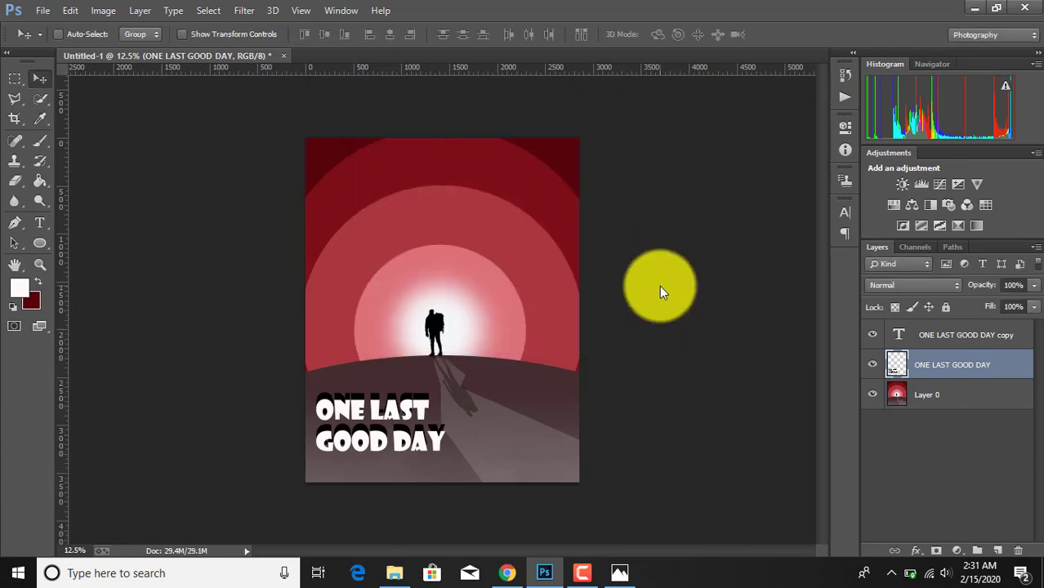
pyautogui.click(1034, 285)
pyautogui.moveTo(1029, 309)
pyautogui.mouseDown()
pyautogui.moveTo(982, 308)
pyautogui.moveTo(1011, 305)
pyautogui.mouseUp()
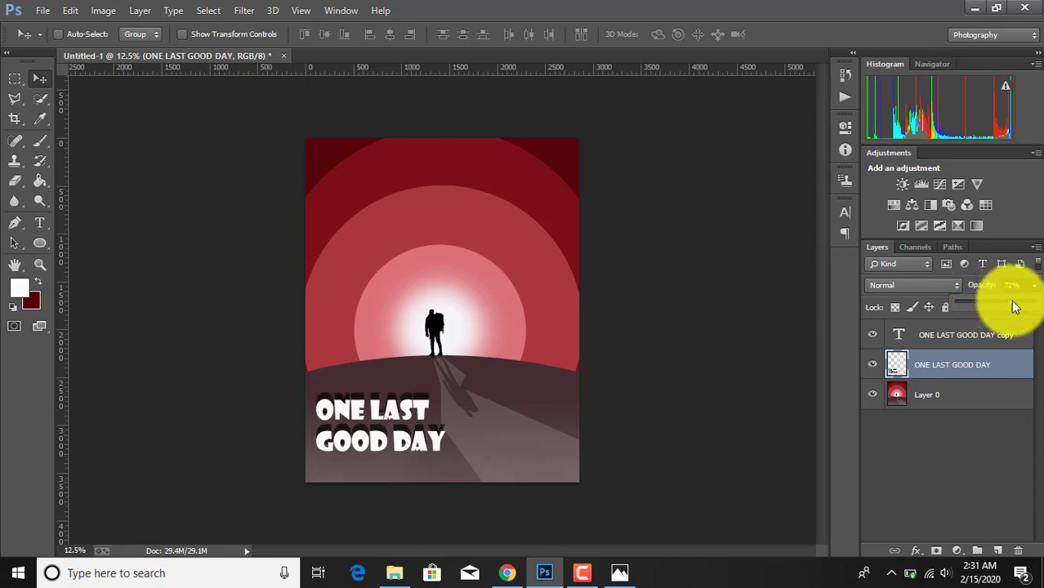
# - Flatten the image and save it as the JPEG 'Untitled-1 NEW'
pyautogui.rightClick(953, 401)
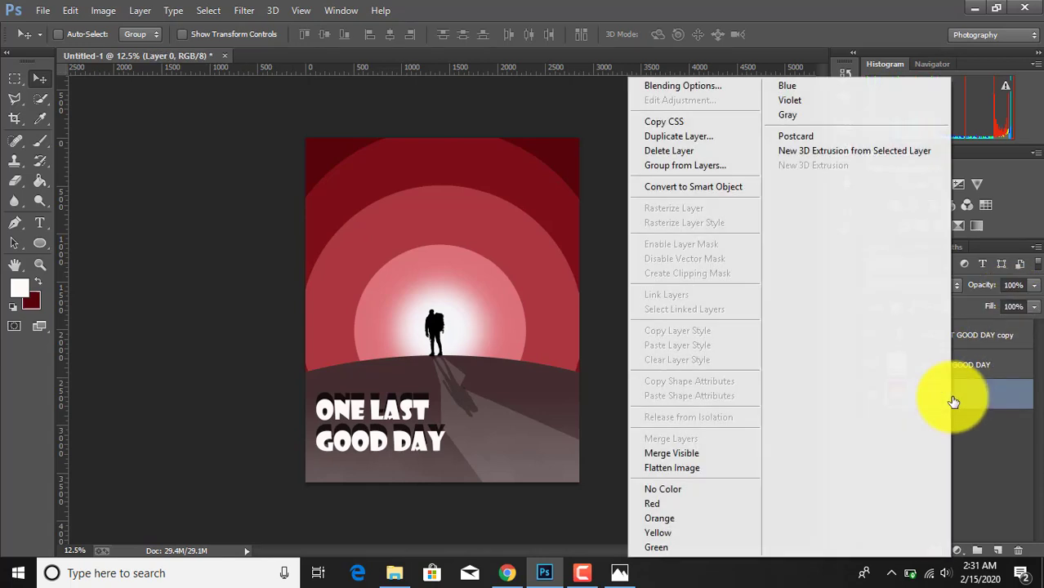
pyautogui.click(691, 468)
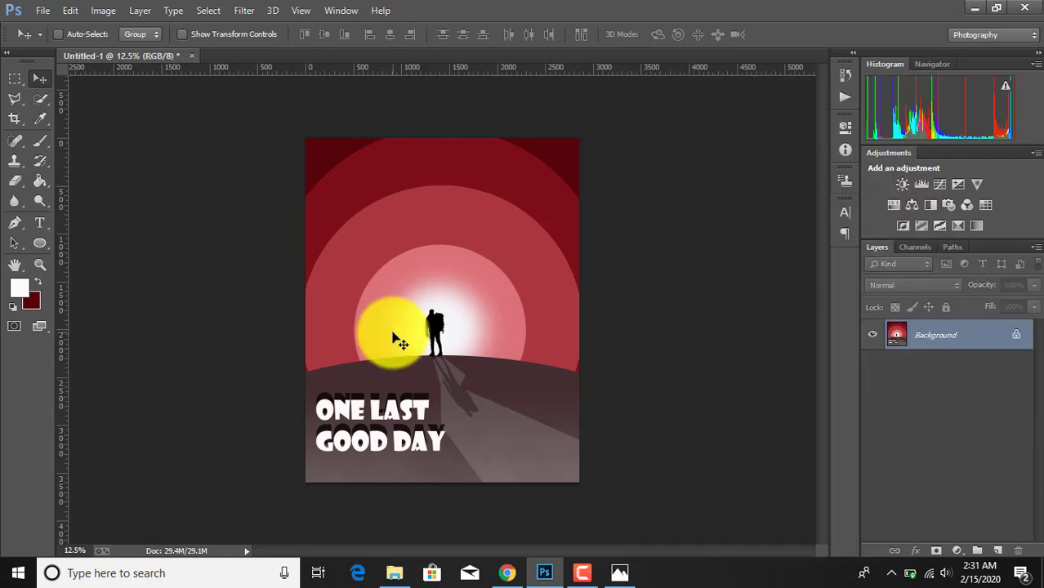
pyautogui.click(43, 10)
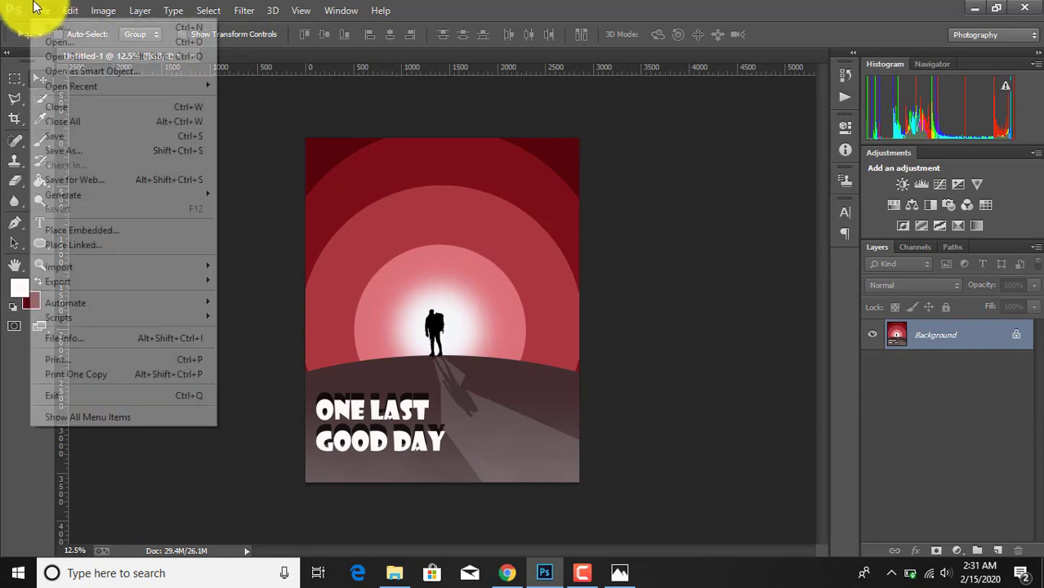
pyautogui.click(90, 150)
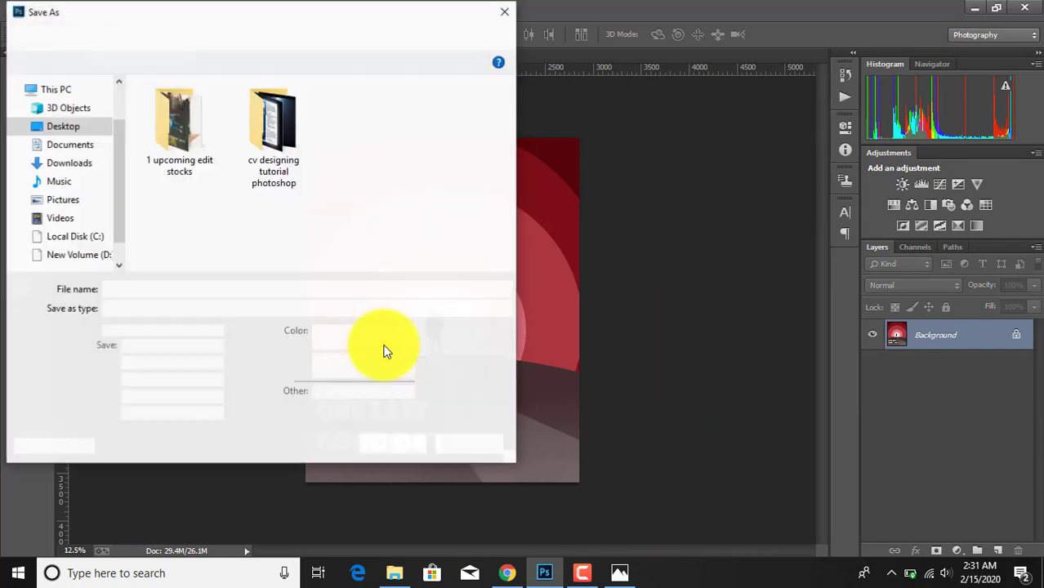
pyautogui.click(222, 311)
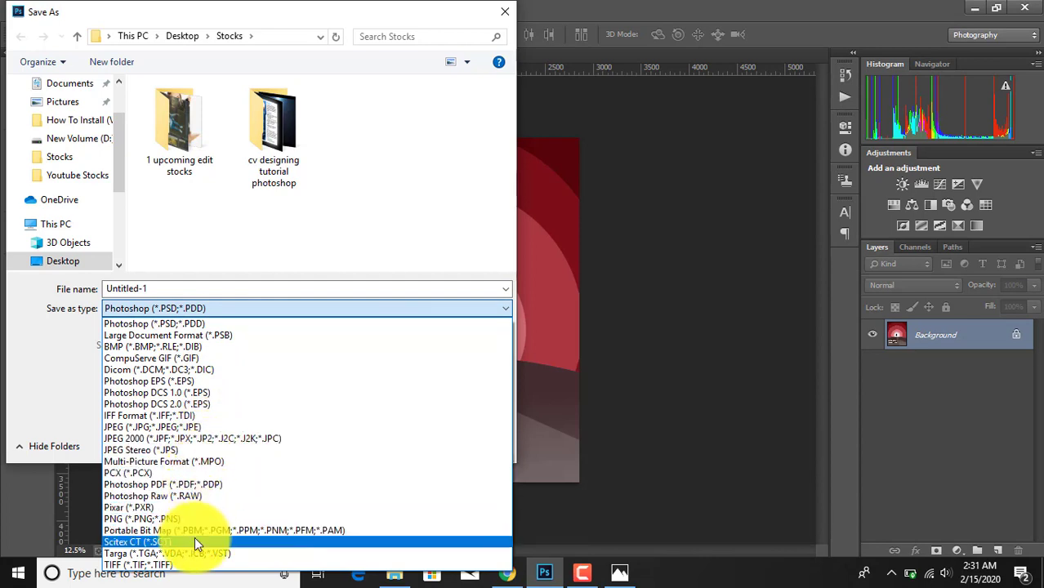
pyautogui.click(190, 427)
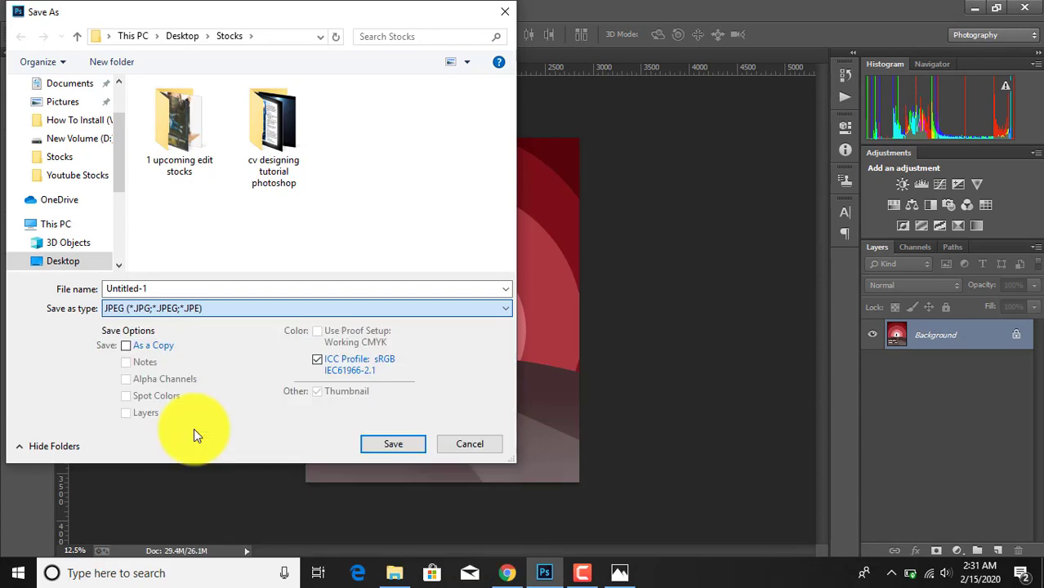
pyautogui.doubleClick(163, 287)
pyautogui.write('NEW')
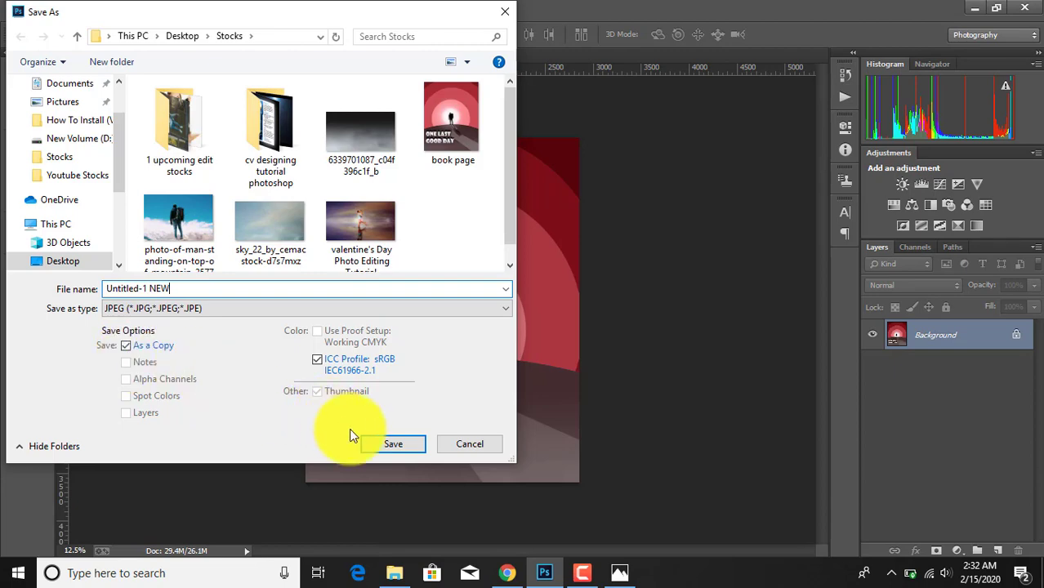
pyautogui.click(395, 446)
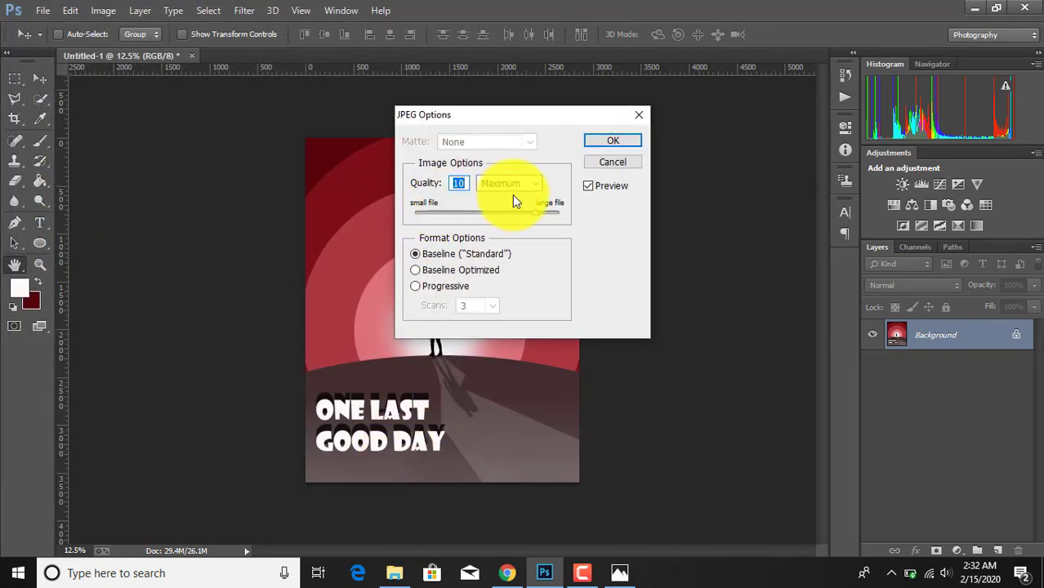